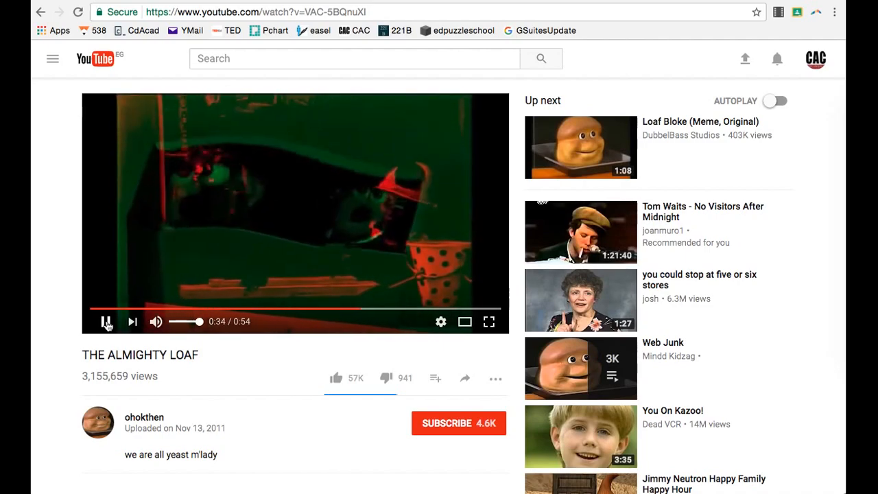
Step: Pause the video, switch to the Daily Check In Raw Data spreadsheet in Google Sheets, and look through the Form Responses 1 entries
{"action": "left_click", "coordinate": [106, 322]}
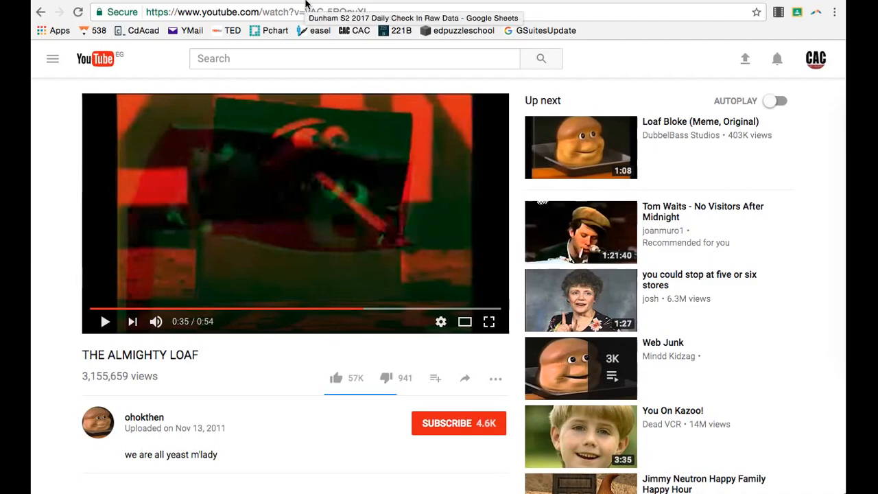
{"action": "left_click", "coordinate": [305, 3]}
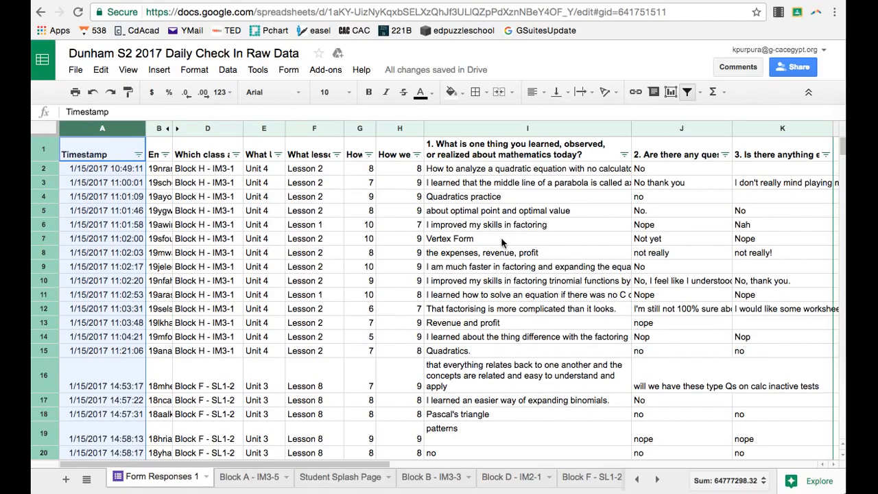
{"action": "scroll", "coordinate": [501, 242], "scroll_direction": "down", "scroll_amount": 3}
{"action": "scroll", "coordinate": [501, 243], "scroll_direction": "down", "scroll_amount": 20}
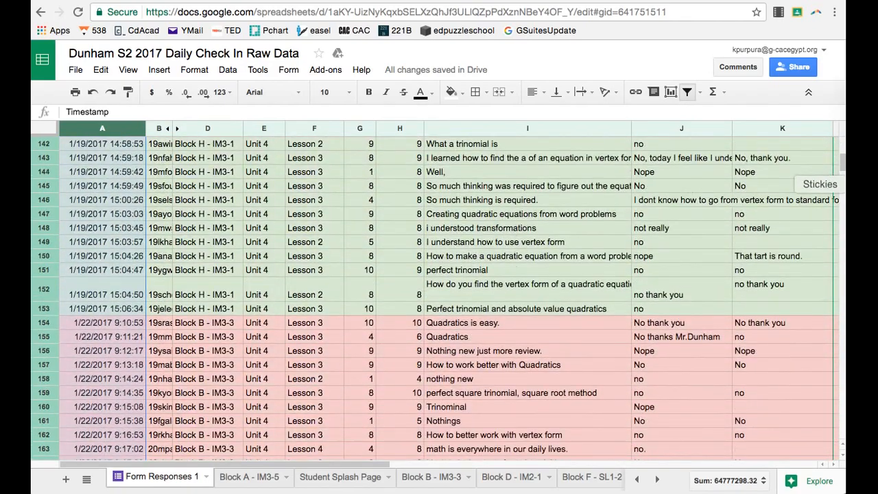
{"action": "left_click_drag", "start_coordinate": [843, 161], "coordinate": [827, 117]}
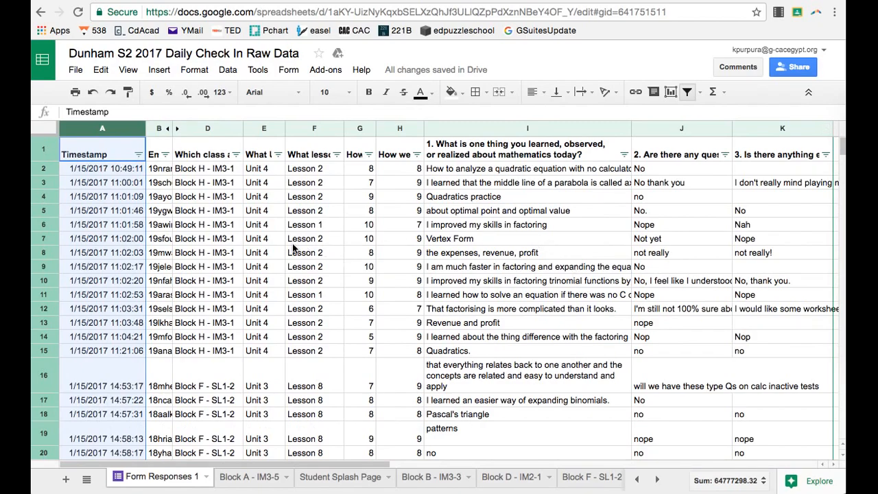
{"action": "scroll", "coordinate": [293, 249], "scroll_direction": "down", "scroll_amount": 15}
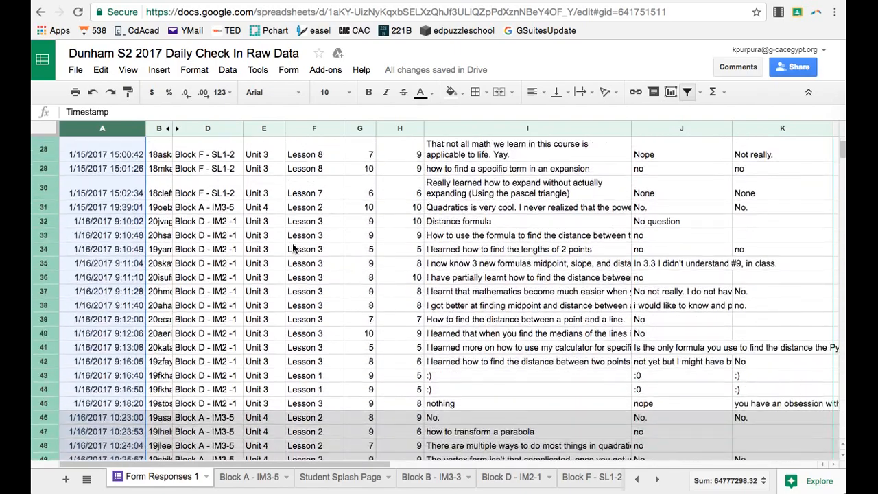
{"action": "scroll", "coordinate": [292, 248], "scroll_direction": "down", "scroll_amount": 10}
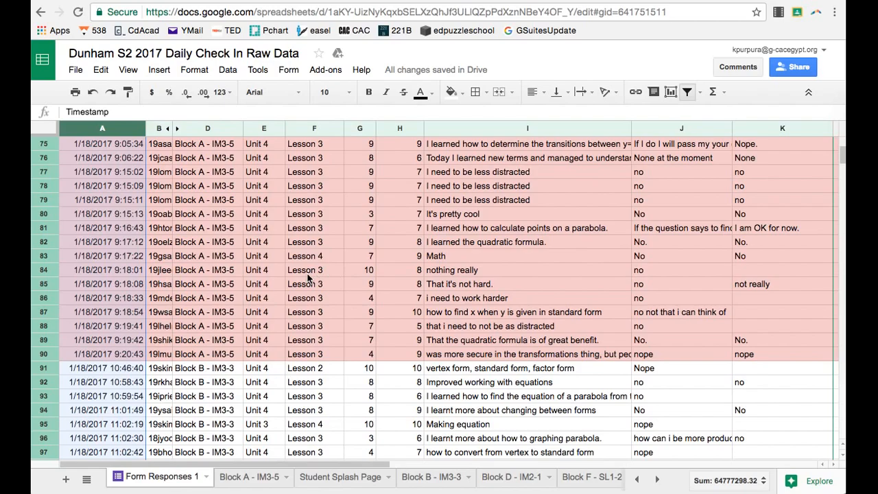
{"action": "scroll", "coordinate": [274, 273], "scroll_direction": "up", "scroll_amount": 20}
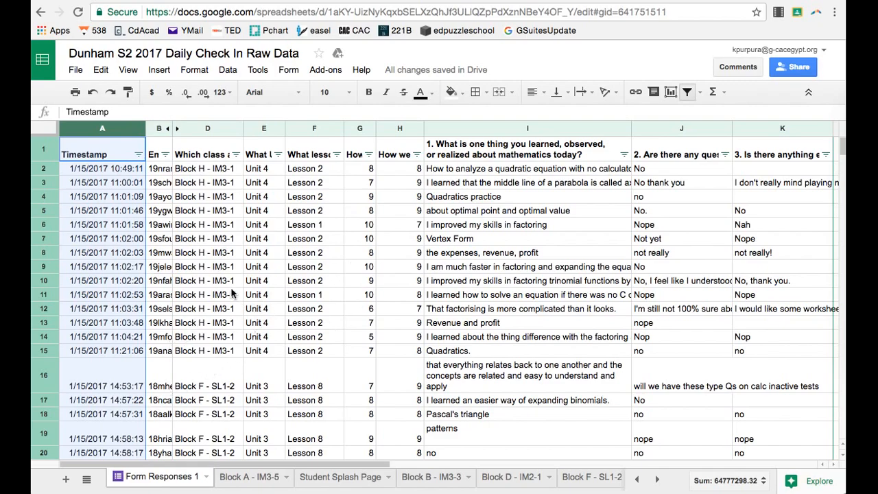
Step: Open the Block A - IM3-5 sheet and look through its class responses down to the last entry
{"action": "left_click", "coordinate": [253, 478]}
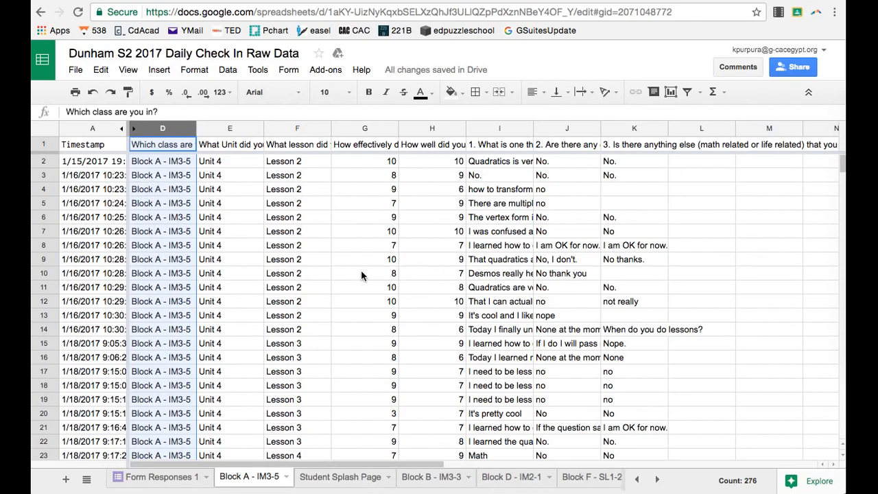
{"action": "scroll", "coordinate": [362, 275], "scroll_direction": "down", "scroll_amount": 3}
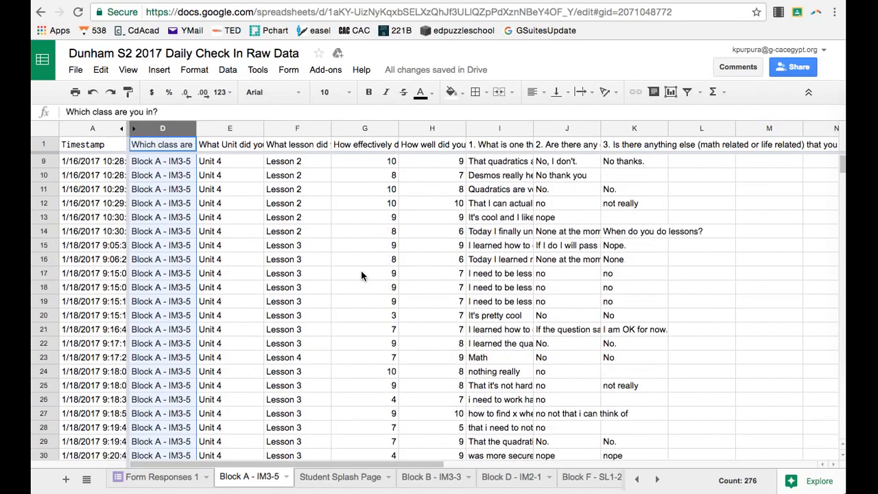
{"action": "left_click_drag", "start_coordinate": [842, 170], "coordinate": [838, 212]}
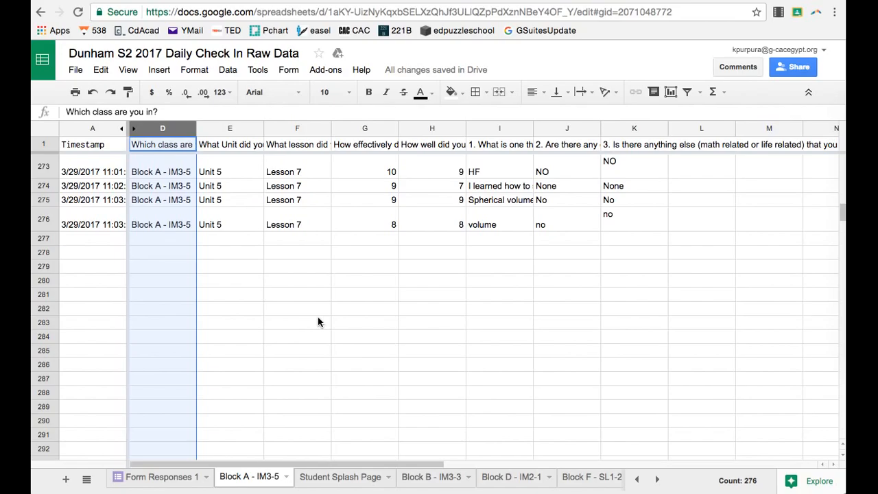
{"action": "scroll", "coordinate": [195, 285], "scroll_direction": "up", "scroll_amount": 20}
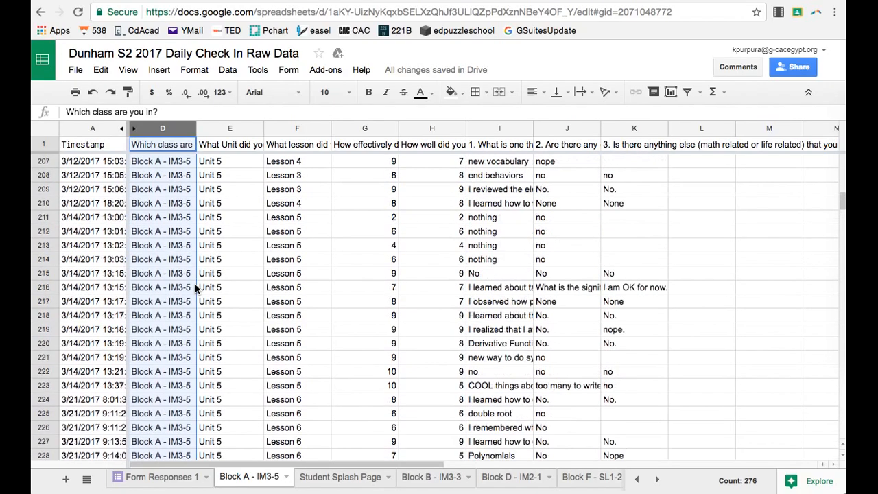
{"action": "scroll", "coordinate": [196, 285], "scroll_direction": "up", "scroll_amount": 12}
Step: Inspect the 'Block A - IM3-5' class name inside the QUERY formula in cell A1
{"action": "left_click", "coordinate": [88, 144]}
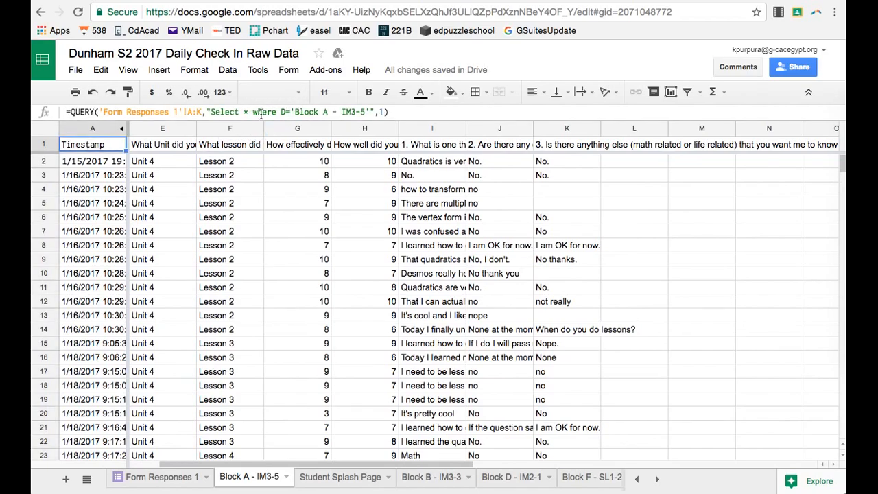
{"action": "left_click_drag", "start_coordinate": [293, 112], "coordinate": [366, 112]}
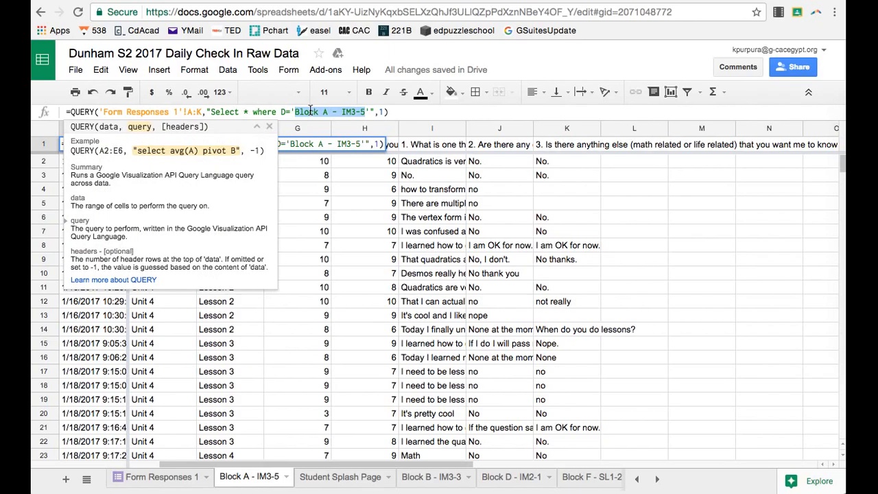
{"action": "key", "text": "Escape"}
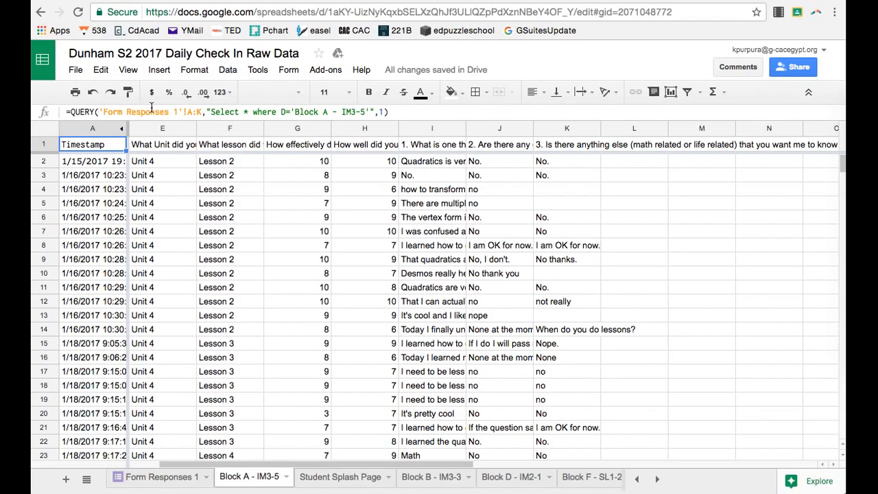
Step: Examine the QUERY formula's parts: the 'Form Responses 1'!A:K data range, the Select * clause and the where D='Block A - IM3-5' condition
{"action": "left_click_drag", "start_coordinate": [103, 111], "coordinate": [204, 112]}
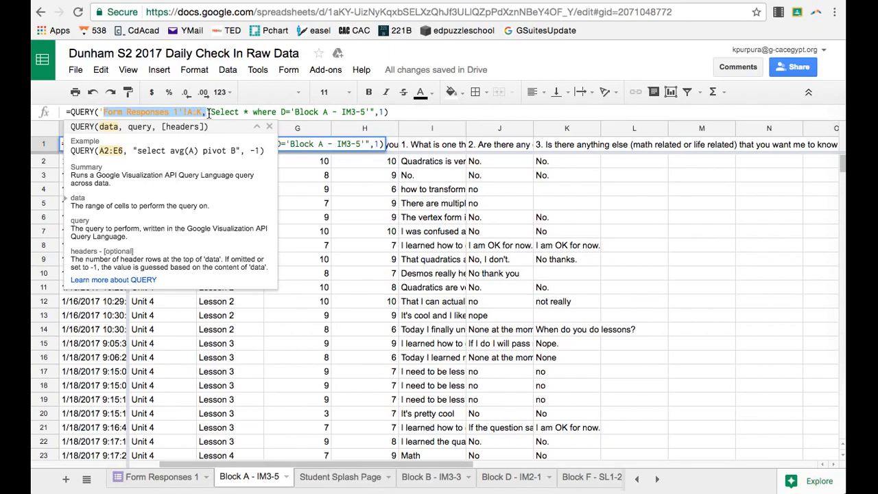
{"action": "left_click", "coordinate": [208, 112]}
{"action": "left_click_drag", "start_coordinate": [207, 112], "coordinate": [253, 114]}
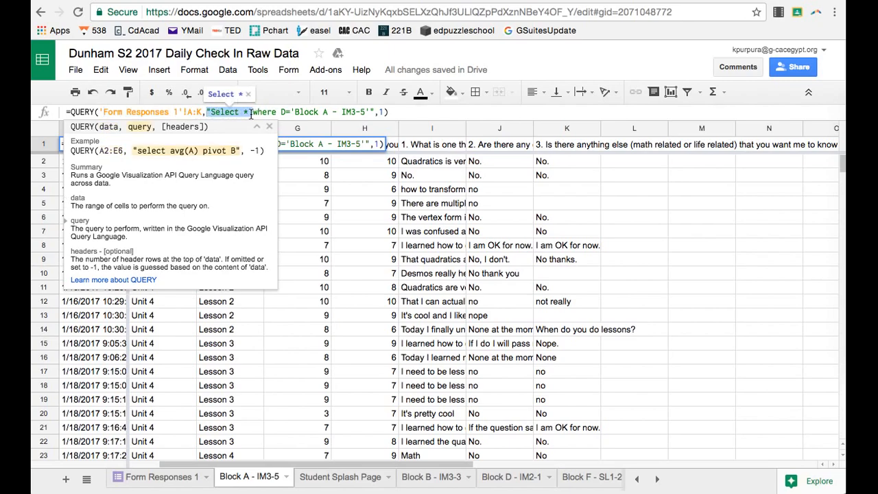
{"action": "left_click", "coordinate": [248, 113]}
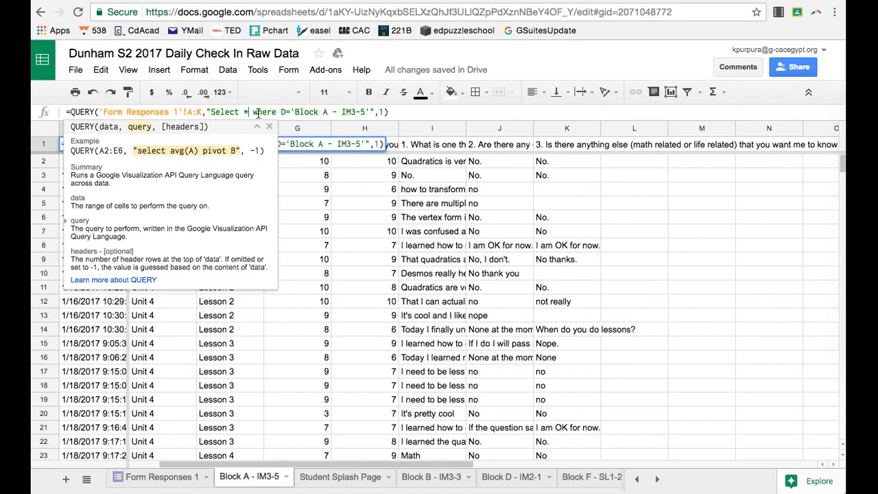
{"action": "left_click_drag", "start_coordinate": [281, 112], "coordinate": [375, 113]}
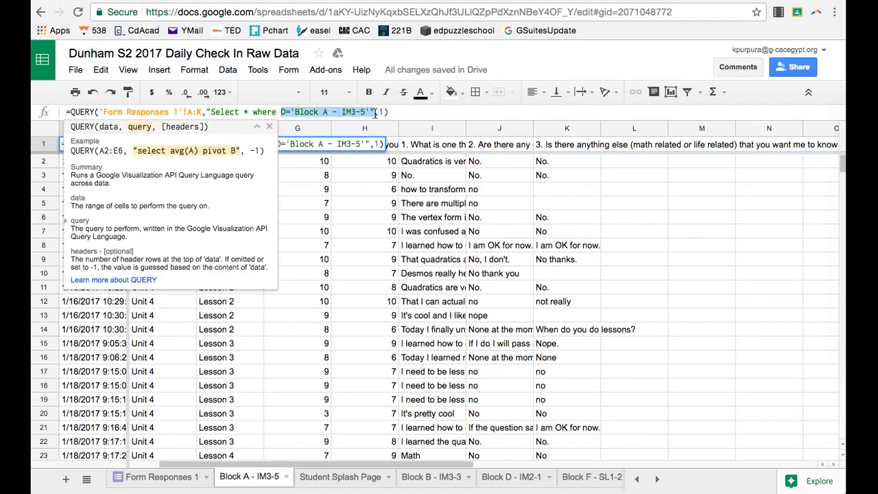
{"action": "left_click", "coordinate": [294, 114]}
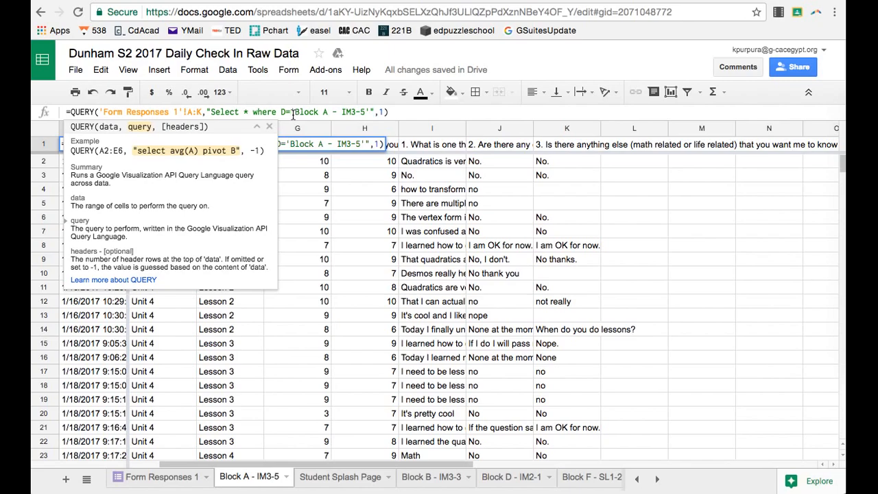
{"action": "left_click_drag", "start_coordinate": [295, 113], "coordinate": [367, 113]}
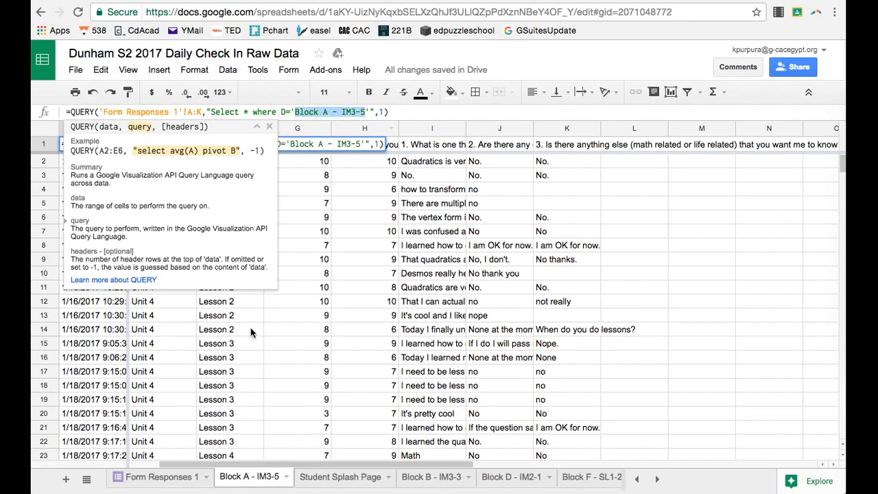
Step: Return to the Form Responses 1 sheet and examine the class names listed in column D
{"action": "left_click", "coordinate": [179, 484]}
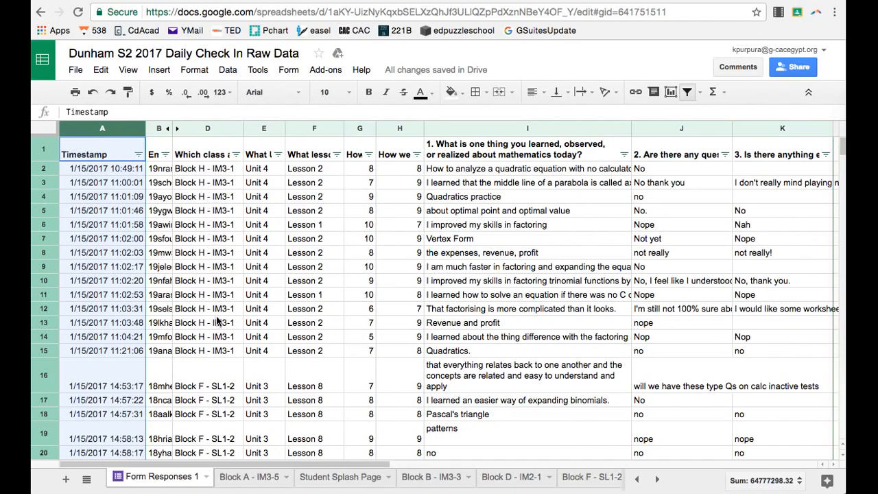
{"action": "scroll", "coordinate": [203, 327], "scroll_direction": "down", "scroll_amount": 1}
{"action": "scroll", "coordinate": [203, 327], "scroll_direction": "down", "scroll_amount": 3}
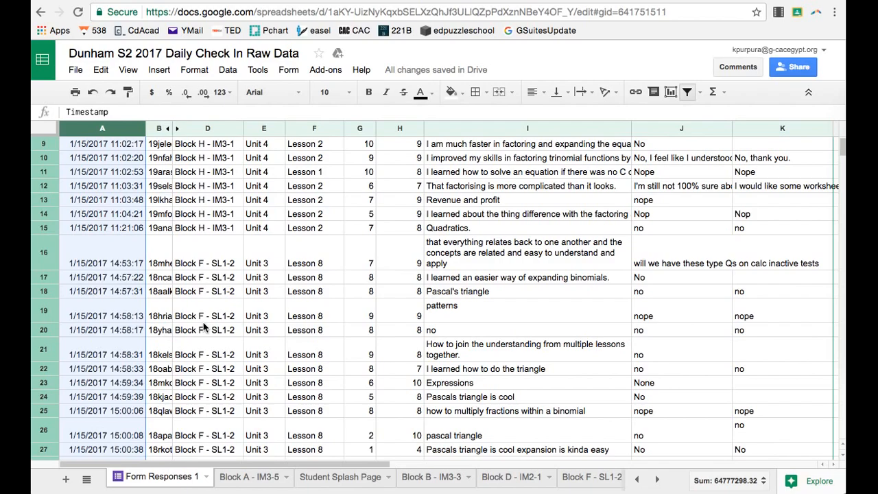
Step: Go back to the Block A - IM3-5 sheet and check where the queried responses end
{"action": "left_click", "coordinate": [264, 478]}
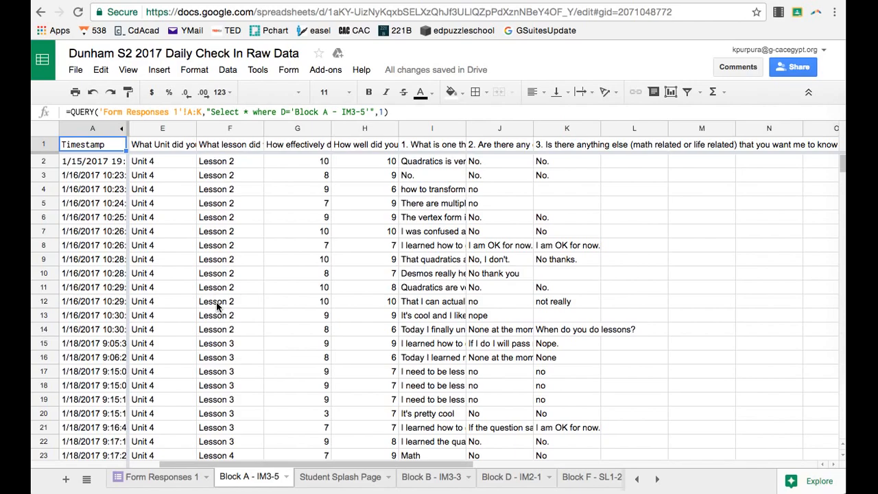
{"action": "scroll", "coordinate": [217, 306], "scroll_direction": "down", "scroll_amount": 20}
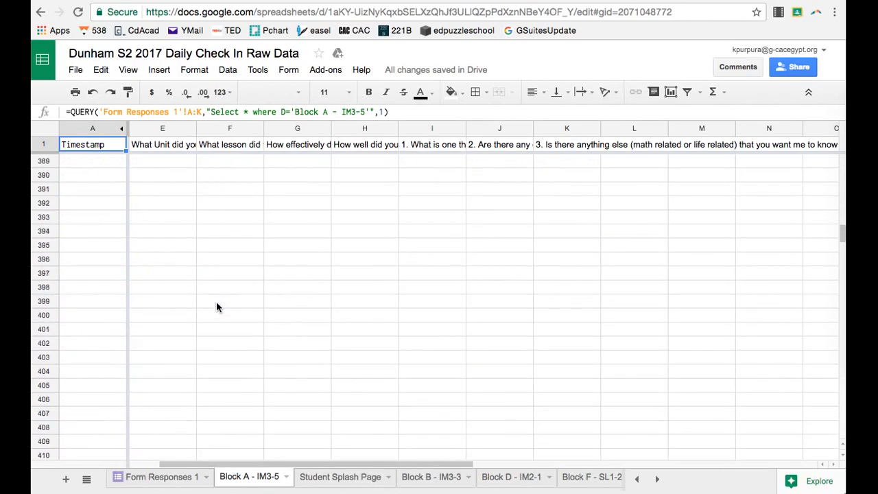
{"action": "scroll", "coordinate": [216, 306], "scroll_direction": "up", "scroll_amount": 5}
{"action": "scroll", "coordinate": [216, 306], "scroll_direction": "up", "scroll_amount": 20}
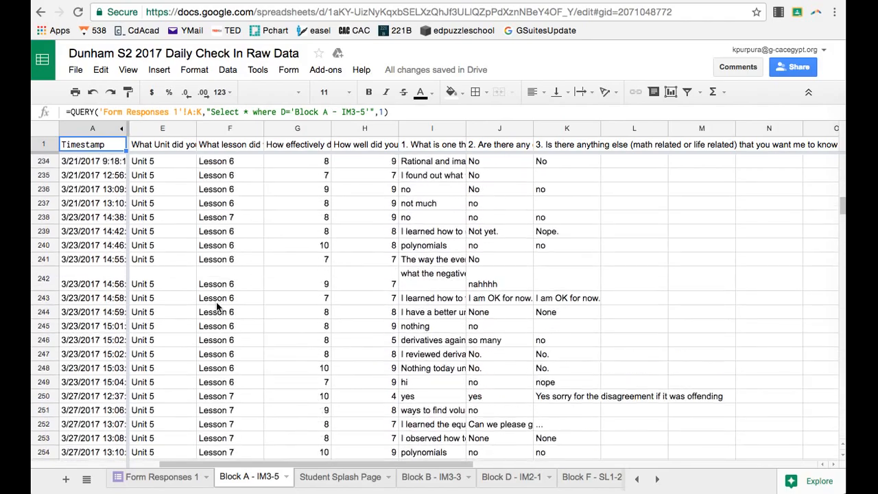
{"action": "scroll", "coordinate": [216, 307], "scroll_direction": "down", "scroll_amount": 2}
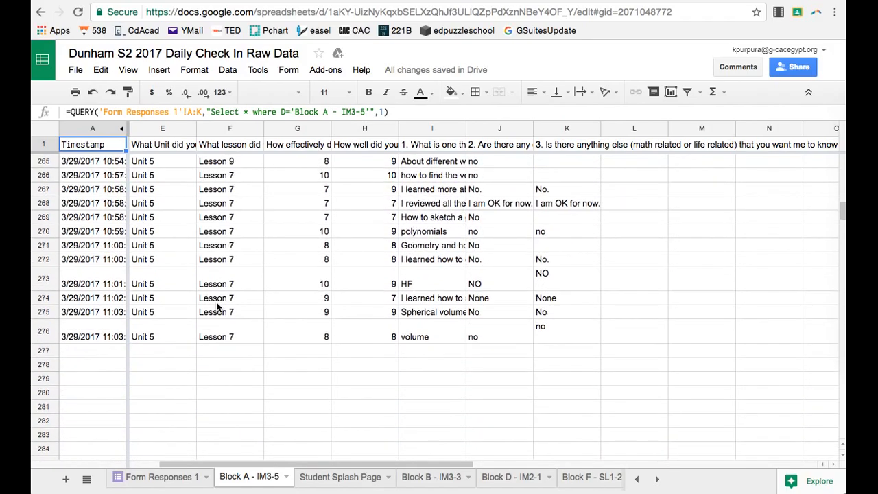
{"action": "scroll", "coordinate": [212, 260], "scroll_direction": "up", "scroll_amount": 1}
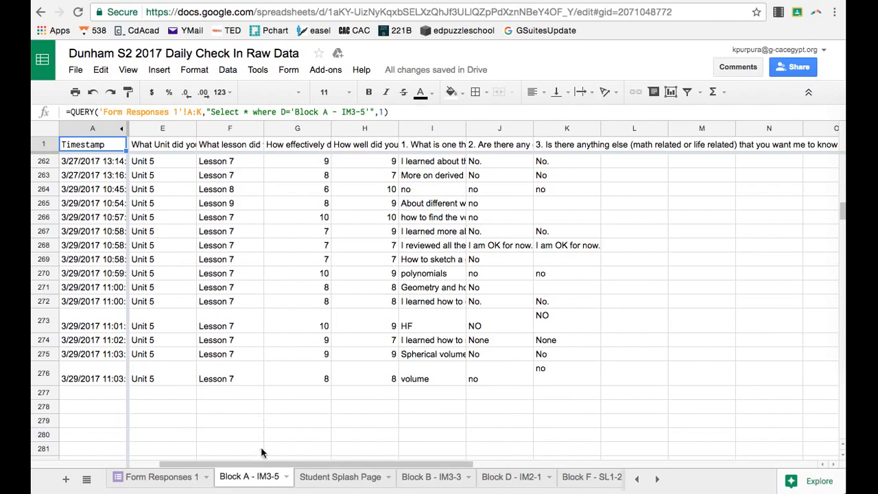
Step: View the list of all sheets in the file and inspect the start of the Block A QUERY formula
{"action": "left_click", "coordinate": [88, 479]}
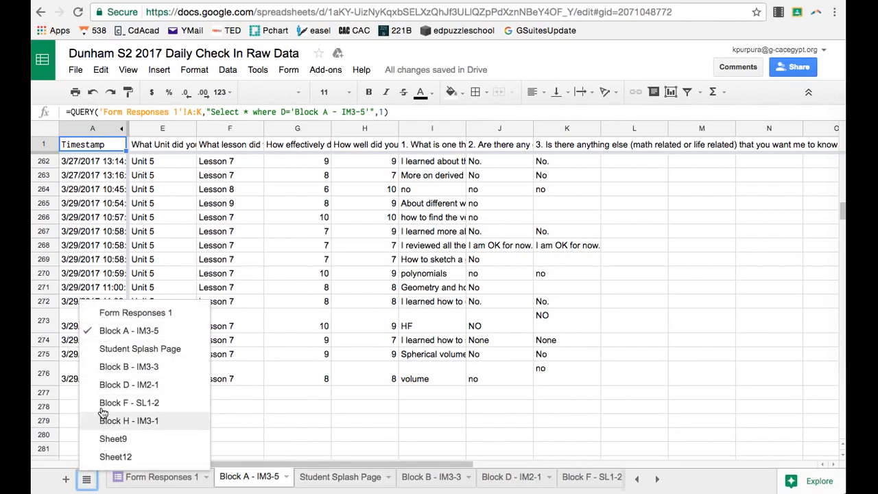
{"action": "left_click", "coordinate": [87, 483]}
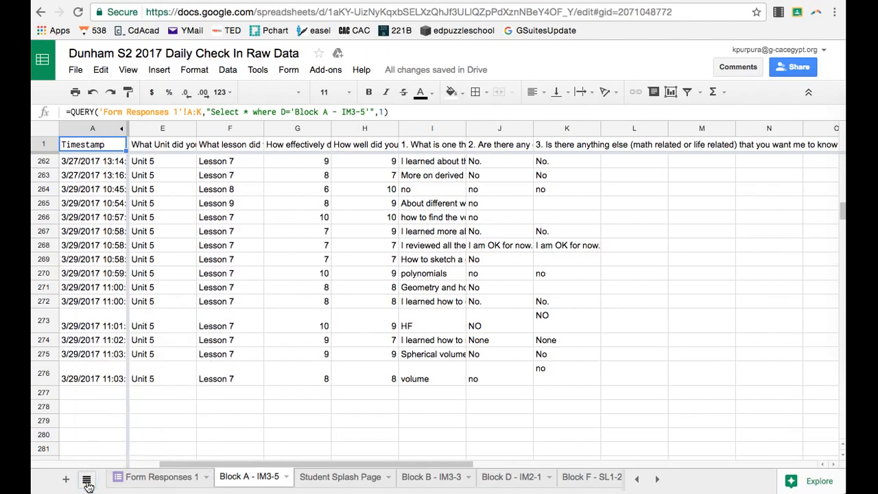
{"action": "left_click", "coordinate": [98, 114]}
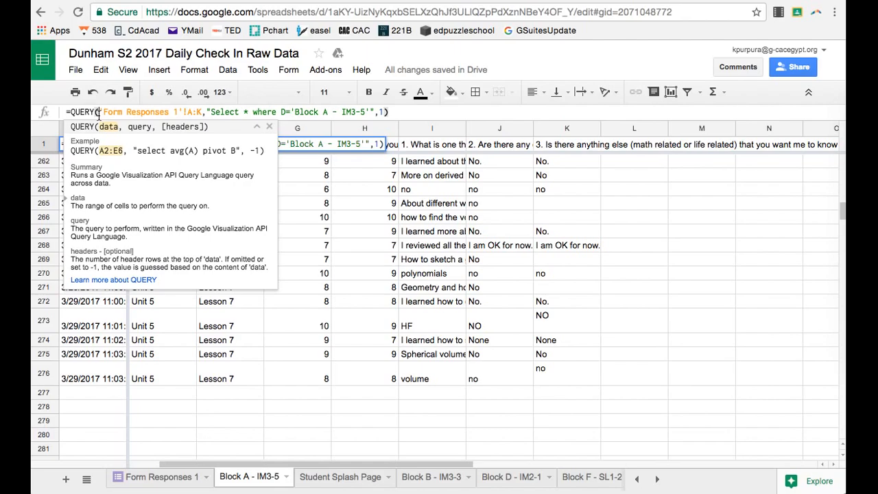
{"action": "key", "text": "Escape"}
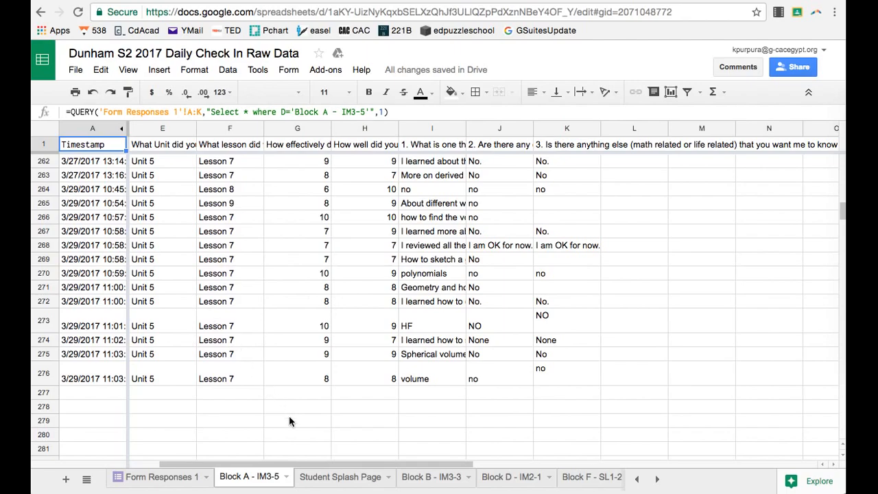
Step: Open the Student Splash Page sheet and look through the responses listed for the selected student
{"action": "left_click", "coordinate": [325, 478]}
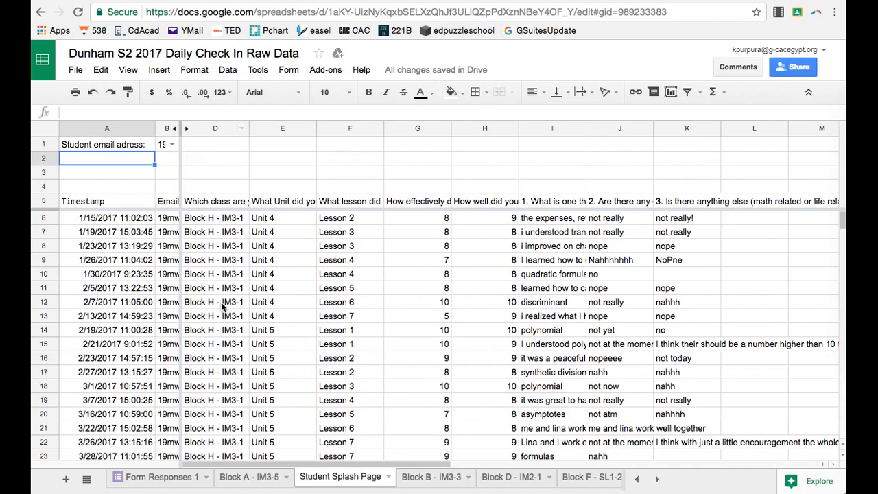
{"action": "scroll", "coordinate": [128, 288], "scroll_direction": "down", "scroll_amount": 2}
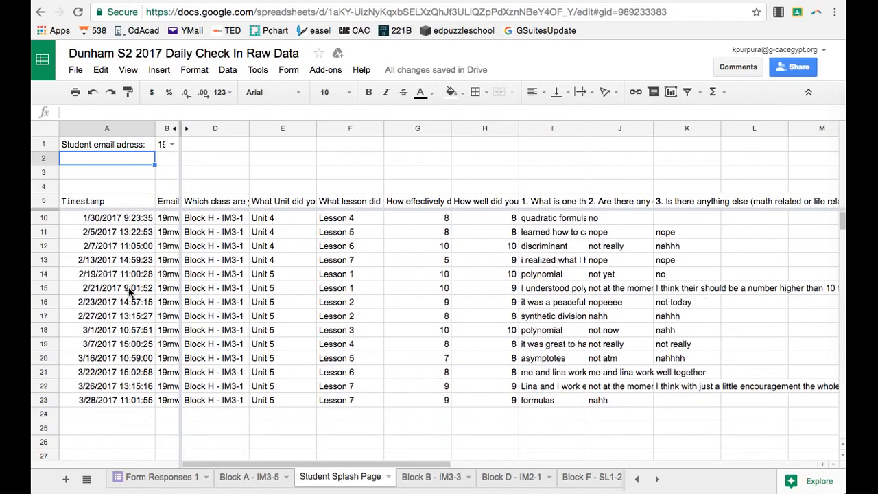
{"action": "scroll", "coordinate": [129, 287], "scroll_direction": "up", "scroll_amount": 2}
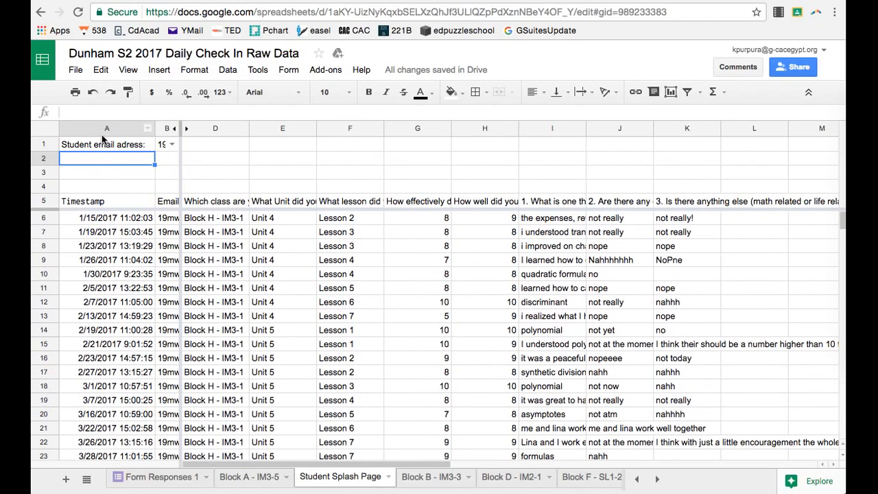
Step: Choose a different student's email address from the options in cell B1 of the Student Splash Page
{"action": "left_click", "coordinate": [171, 147]}
{"action": "left_click", "coordinate": [149, 160]}
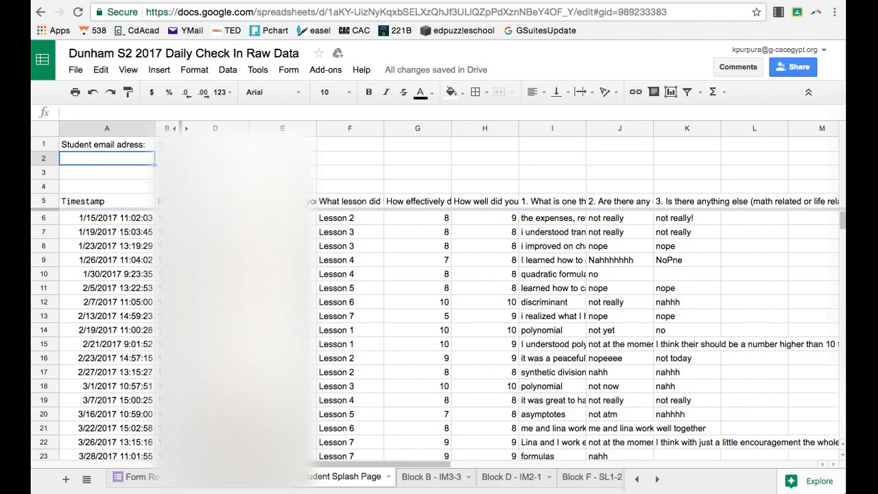
{"action": "left_click", "coordinate": [171, 147]}
{"action": "left_click", "coordinate": [182, 189]}
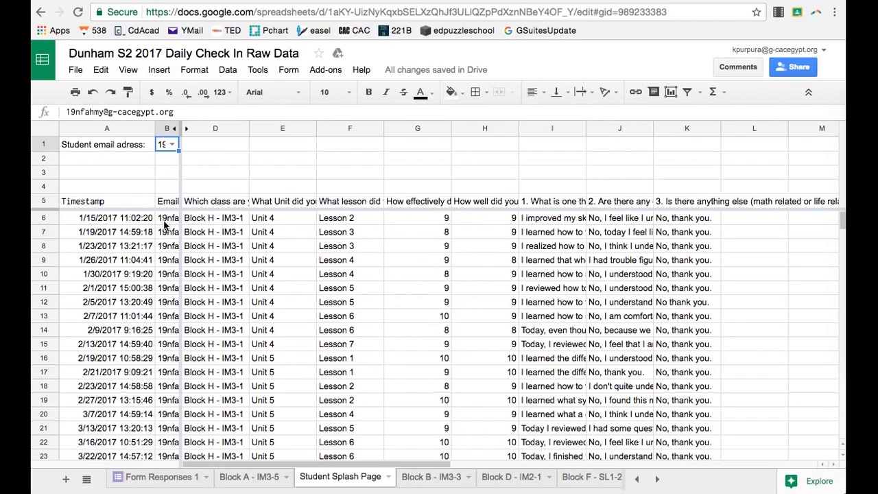
Step: Look through all of the chosen student's check-in responses, from the January entries to the latest March one
{"action": "scroll", "coordinate": [263, 234], "scroll_direction": "down", "scroll_amount": 3}
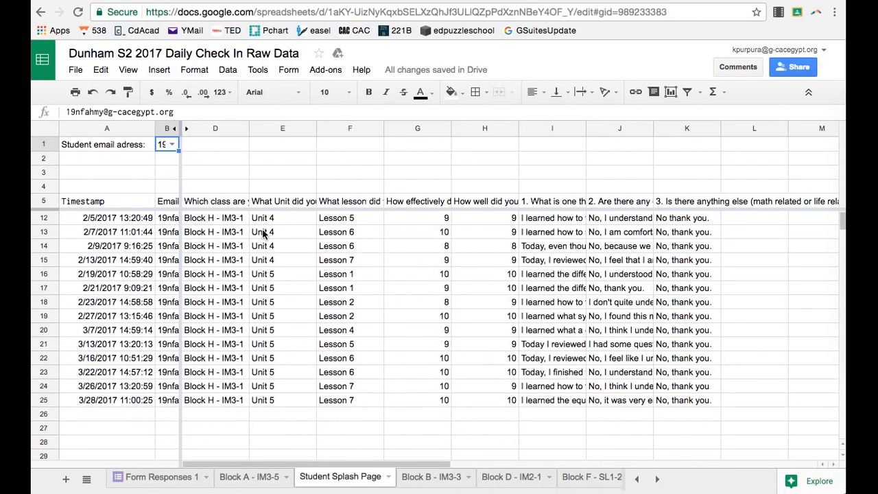
{"action": "scroll", "coordinate": [262, 234], "scroll_direction": "up", "scroll_amount": 3}
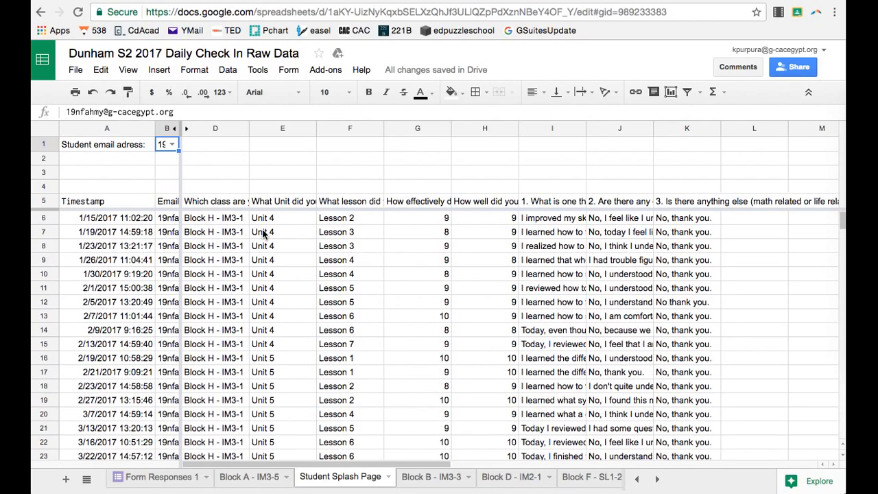
{"action": "scroll", "coordinate": [263, 234], "scroll_direction": "down", "scroll_amount": 3}
{"action": "scroll", "coordinate": [262, 234], "scroll_direction": "up", "scroll_amount": 3}
{"action": "scroll", "coordinate": [263, 234], "scroll_direction": "down", "scroll_amount": 3}
{"action": "scroll", "coordinate": [263, 234], "scroll_direction": "up", "scroll_amount": 3}
{"action": "scroll", "coordinate": [294, 321], "scroll_direction": "down", "scroll_amount": 3}
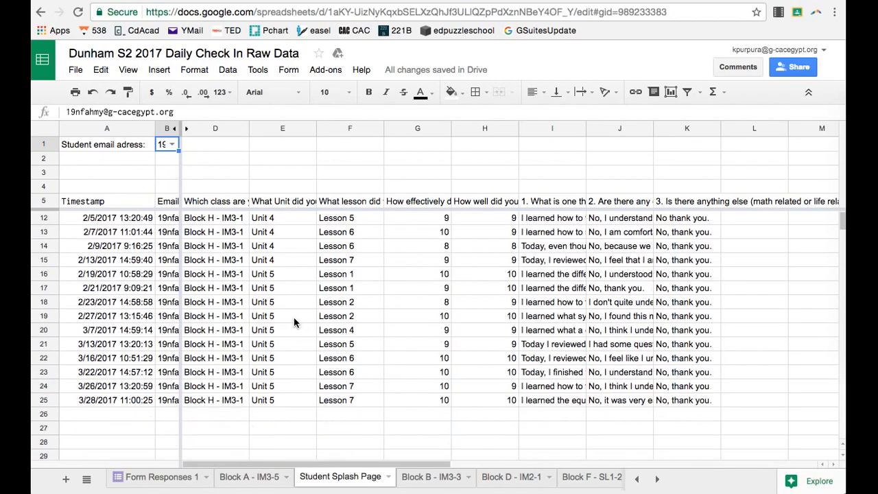
{"action": "scroll", "coordinate": [294, 322], "scroll_direction": "up", "scroll_amount": 3}
{"action": "scroll", "coordinate": [295, 389], "scroll_direction": "down", "scroll_amount": 3}
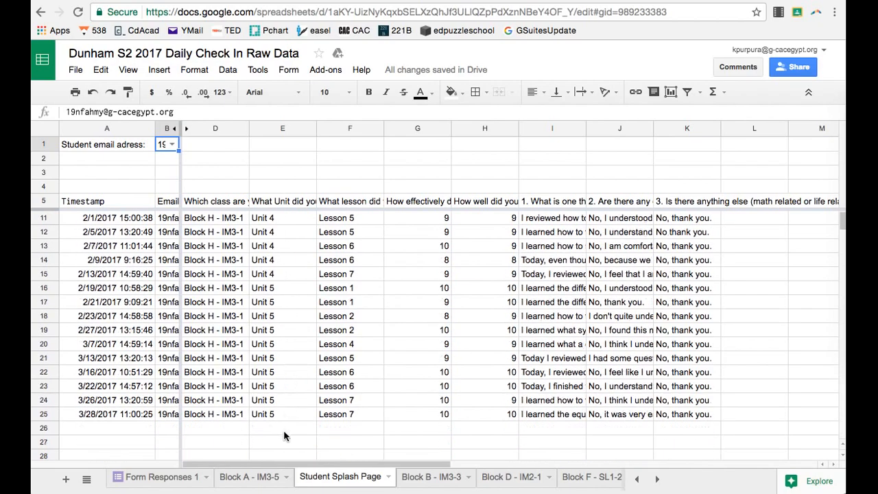
{"action": "scroll", "coordinate": [284, 430], "scroll_direction": "down", "scroll_amount": 2}
{"action": "scroll", "coordinate": [273, 389], "scroll_direction": "up", "scroll_amount": 4}
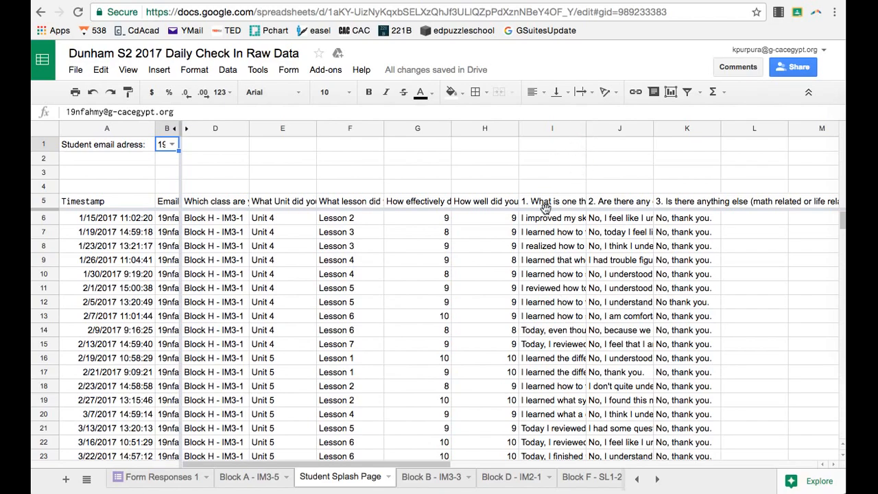
Step: Widen column I to roughly twice its width and read several of the student's 'What is one thing you learned' answers
{"action": "left_click_drag", "start_coordinate": [586, 128], "coordinate": [666, 128]}
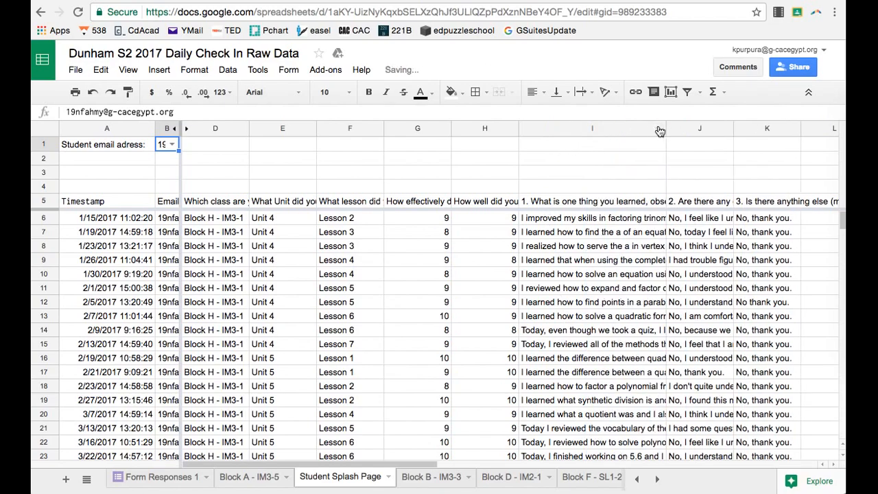
{"action": "left_click", "coordinate": [619, 221]}
{"action": "left_click", "coordinate": [583, 233]}
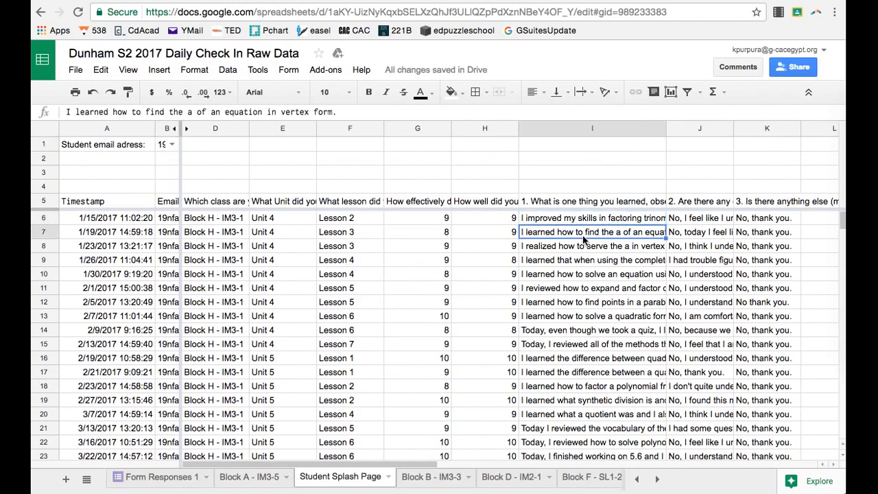
{"action": "left_click", "coordinate": [569, 261]}
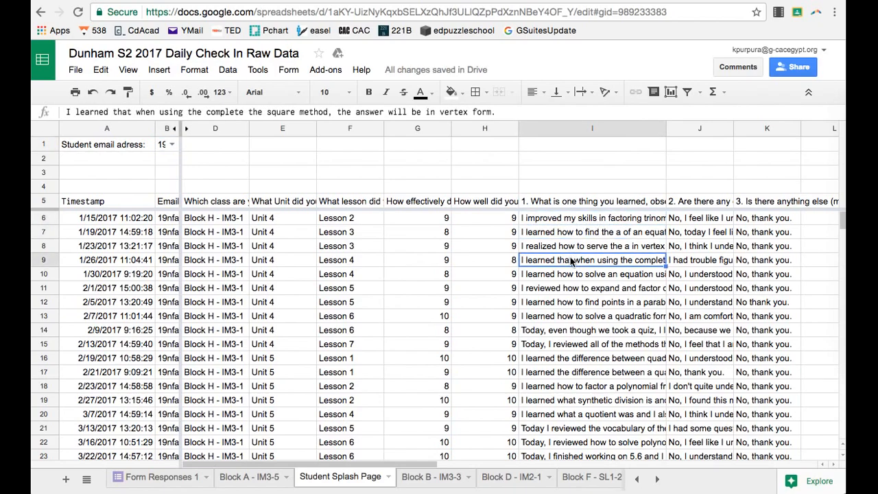
{"action": "left_click", "coordinate": [561, 332]}
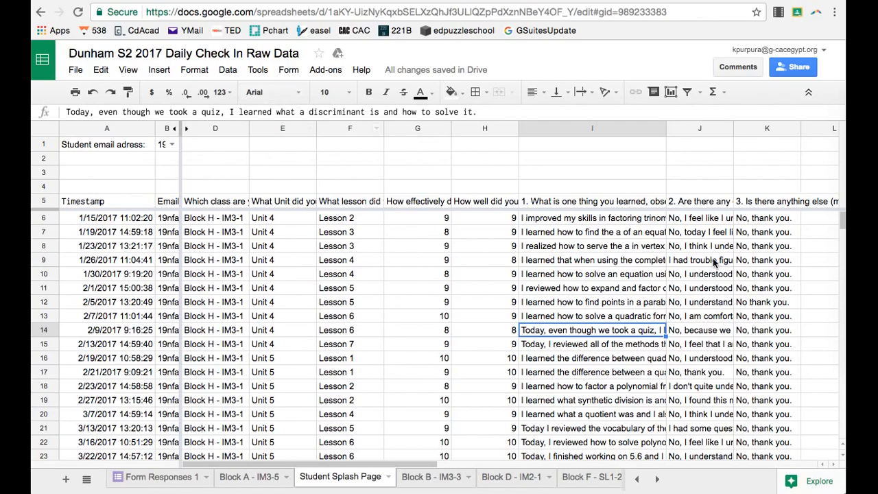
Step: Read the student's answers to question 2 in column J, including rows 9 and 21, and look over the remaining responses
{"action": "left_click", "coordinate": [701, 217]}
{"action": "left_click", "coordinate": [701, 274]}
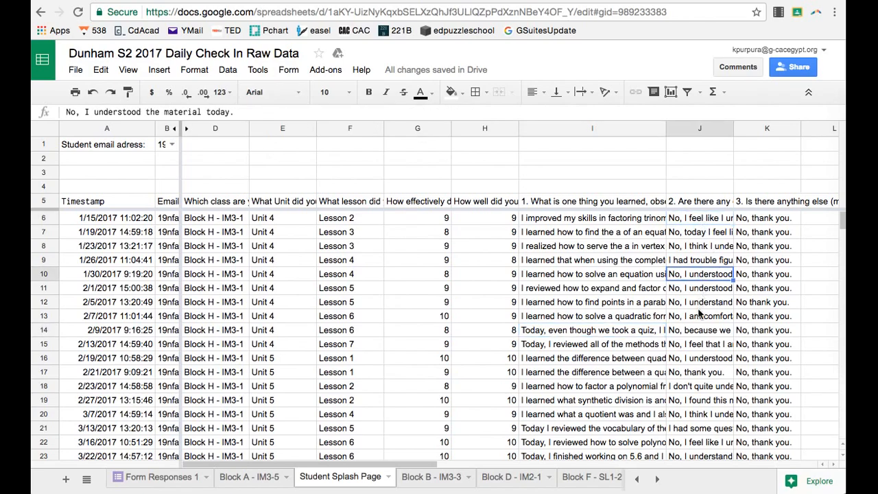
{"action": "scroll", "coordinate": [700, 363], "scroll_direction": "down", "scroll_amount": 1}
{"action": "left_click", "coordinate": [686, 246]}
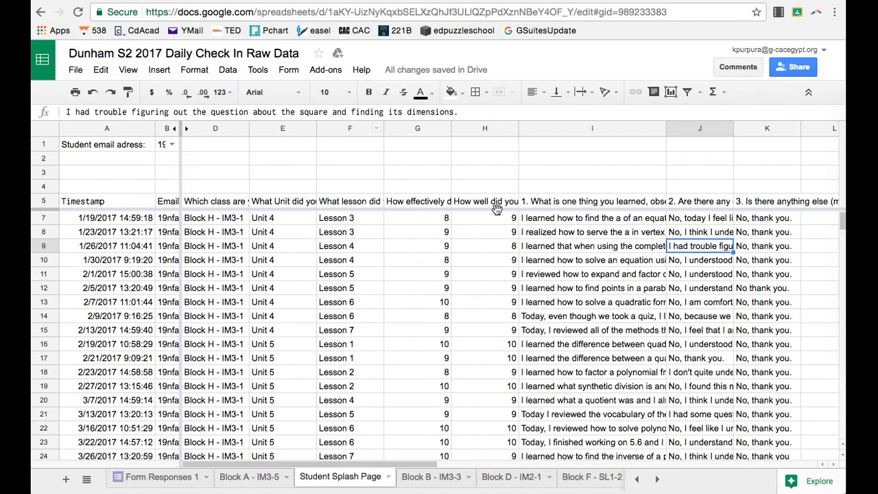
{"action": "scroll", "coordinate": [675, 371], "scroll_direction": "down", "scroll_amount": 3}
{"action": "left_click", "coordinate": [682, 347]}
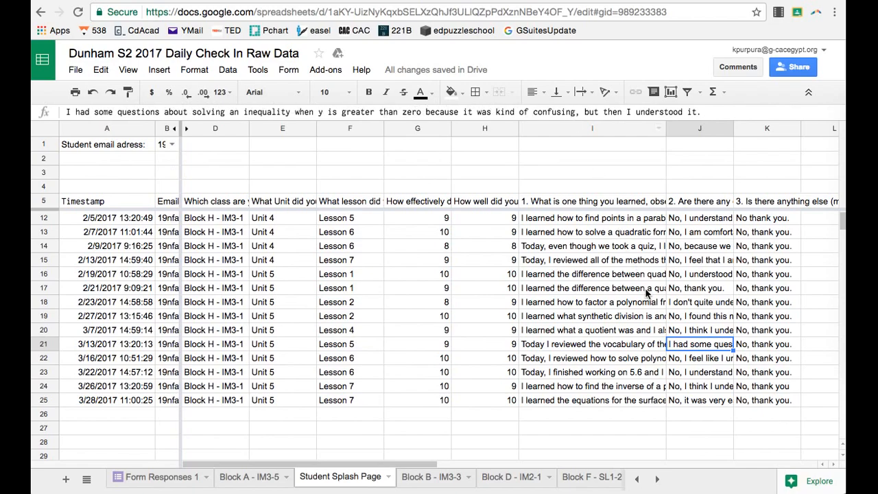
{"action": "scroll", "coordinate": [581, 321], "scroll_direction": "up", "scroll_amount": 3}
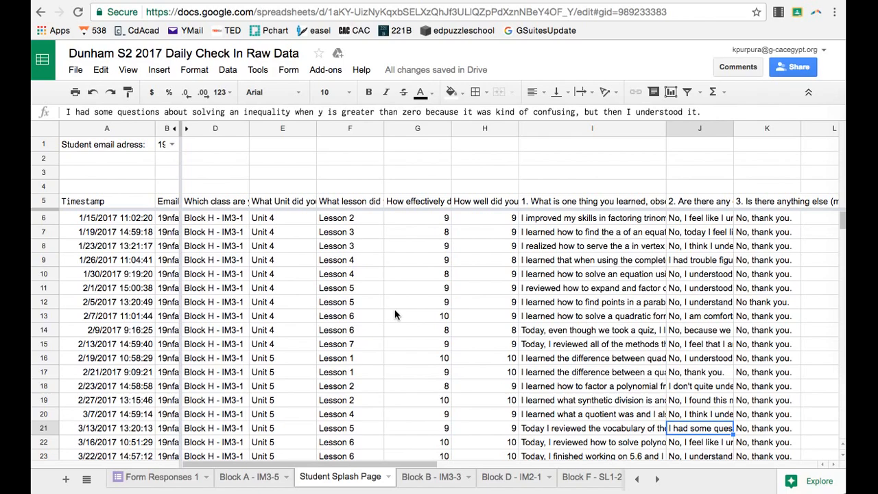
{"action": "scroll", "coordinate": [394, 312], "scroll_direction": "down", "scroll_amount": 2}
{"action": "scroll", "coordinate": [395, 315], "scroll_direction": "up", "scroll_amount": 2}
{"action": "scroll", "coordinate": [501, 355], "scroll_direction": "down", "scroll_amount": 2}
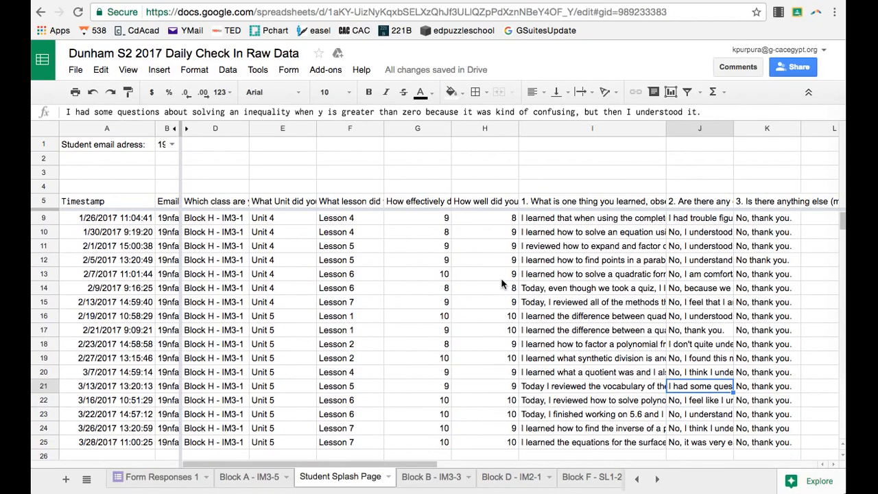
{"action": "scroll", "coordinate": [501, 284], "scroll_direction": "up", "scroll_amount": 2}
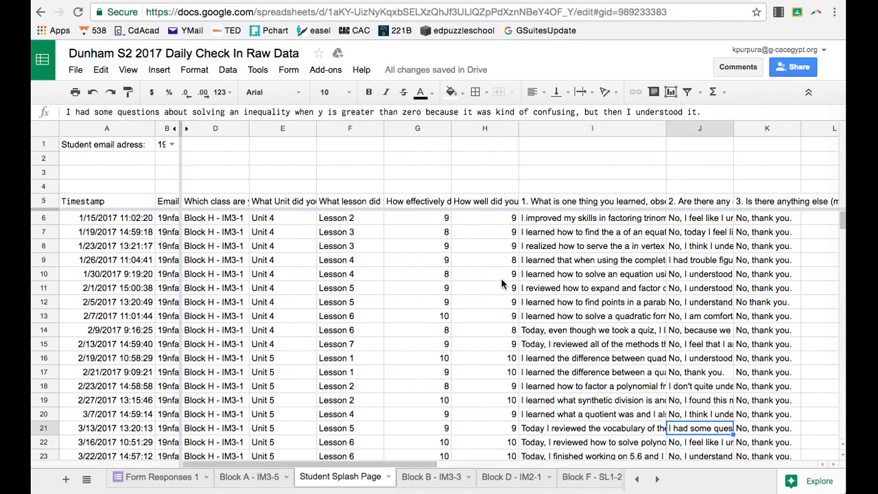
Step: Select another student's email address in cell B1 and review that student's responses, including the answer in I17
{"action": "left_click", "coordinate": [170, 144]}
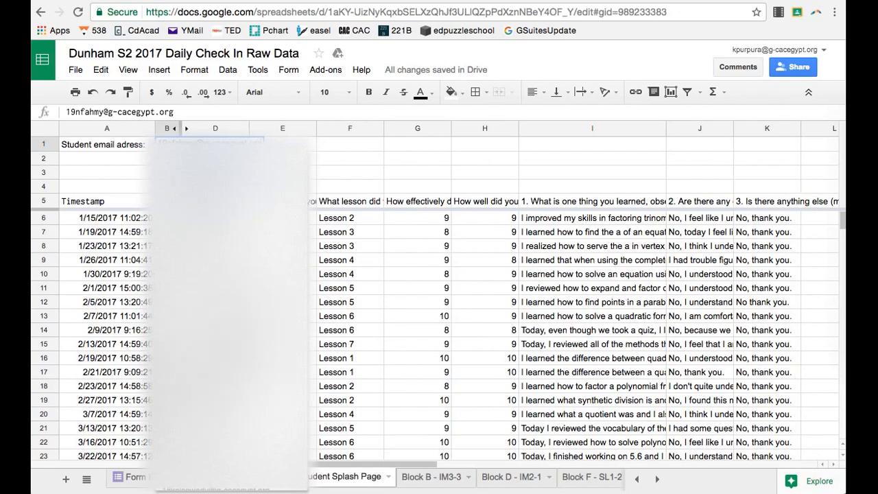
{"action": "left_click", "coordinate": [199, 274]}
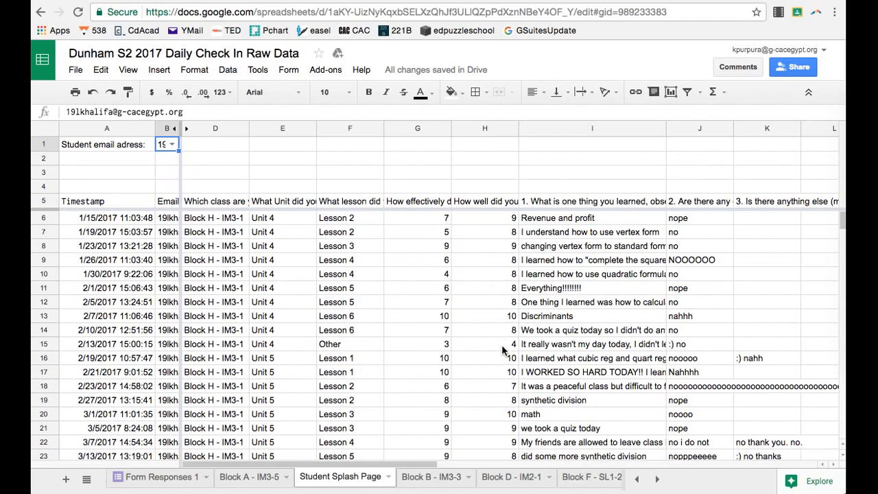
{"action": "left_click", "coordinate": [533, 374]}
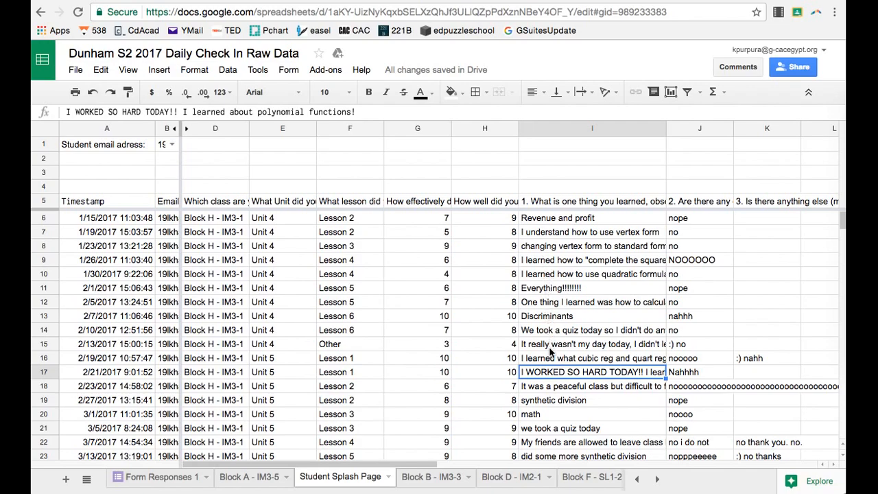
{"action": "scroll", "coordinate": [549, 352], "scroll_direction": "down", "scroll_amount": 2}
{"action": "scroll", "coordinate": [548, 352], "scroll_direction": "down", "scroll_amount": 1}
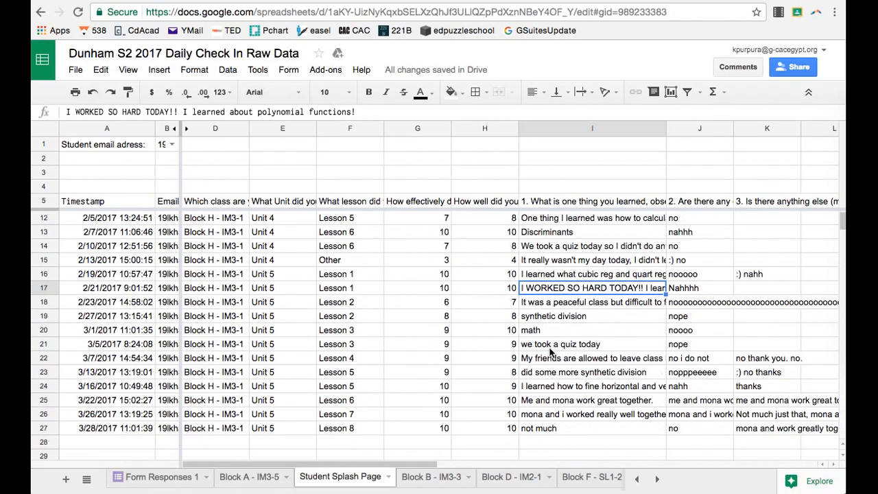
{"action": "scroll", "coordinate": [549, 352], "scroll_direction": "up", "scroll_amount": 2}
{"action": "scroll", "coordinate": [549, 352], "scroll_direction": "down", "scroll_amount": 1}
{"action": "scroll", "coordinate": [550, 352], "scroll_direction": "up", "scroll_amount": 1}
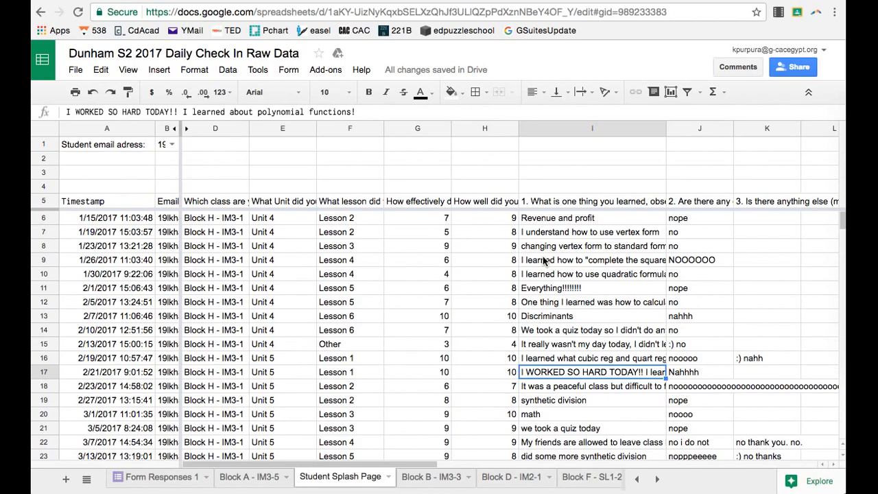
Step: View the Block A - IM3-5 sheet with its QUERY formula, and return to the Student Splash Page
{"action": "left_click", "coordinate": [251, 476]}
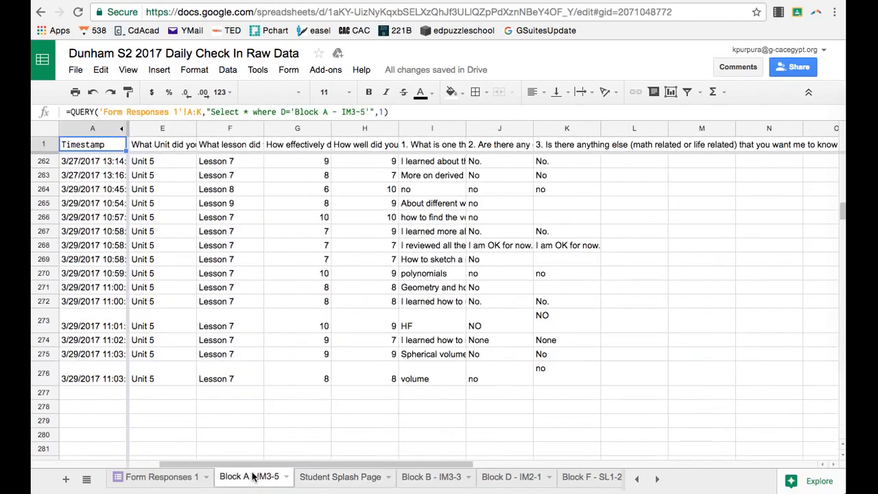
{"action": "left_click", "coordinate": [323, 478]}
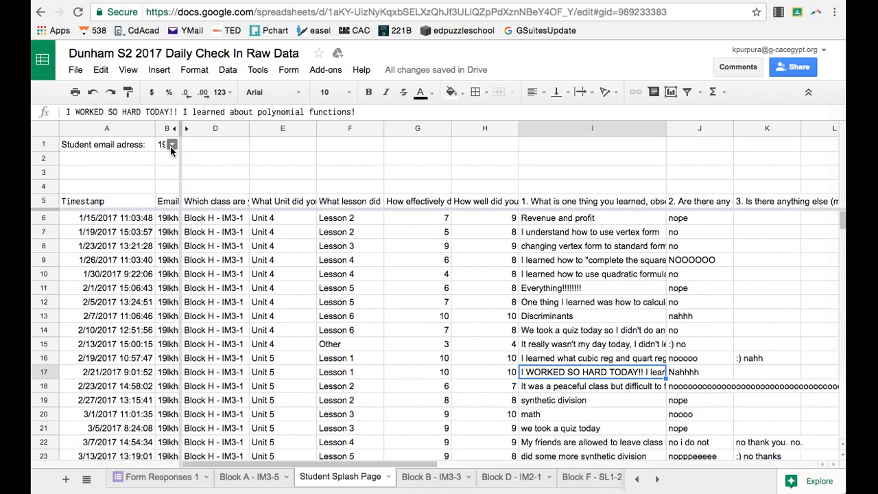
Step: Add a new sheet after the Student Splash Page, rename it 'Example Splash Page', and widen its column A slightly
{"action": "left_click", "coordinate": [655, 481]}
{"action": "left_click", "coordinate": [654, 481]}
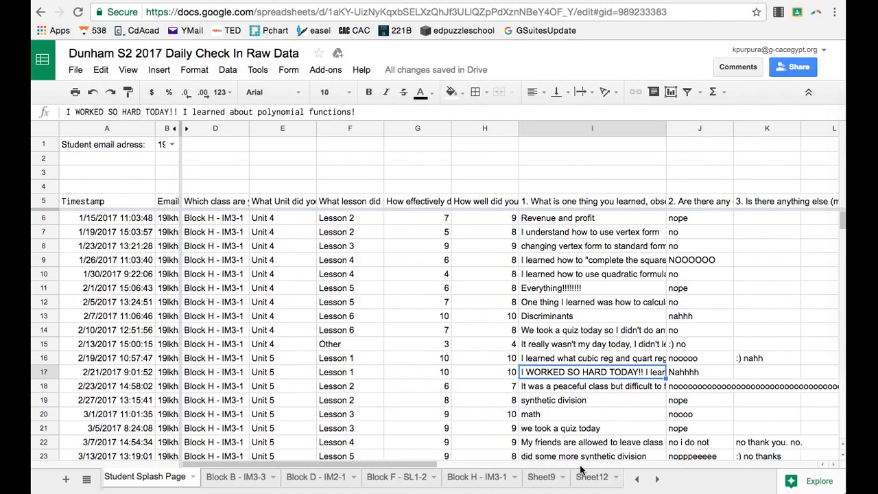
{"action": "left_click", "coordinate": [64, 481]}
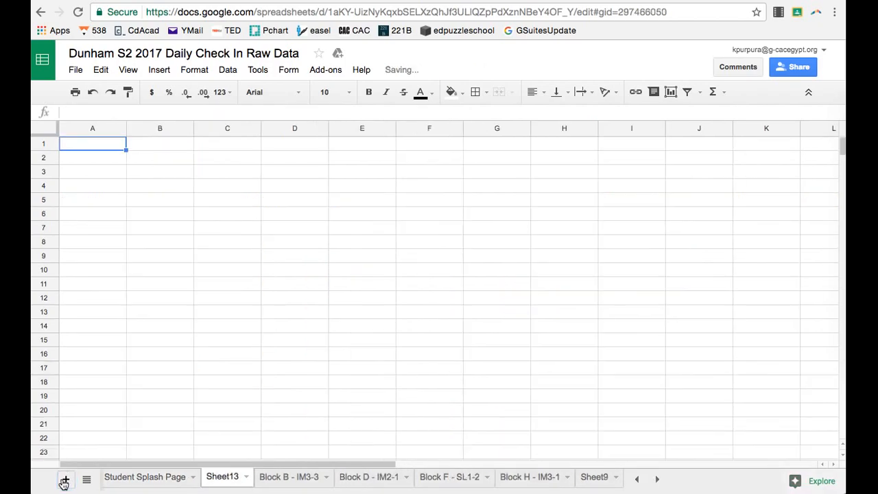
{"action": "left_click", "coordinate": [245, 478]}
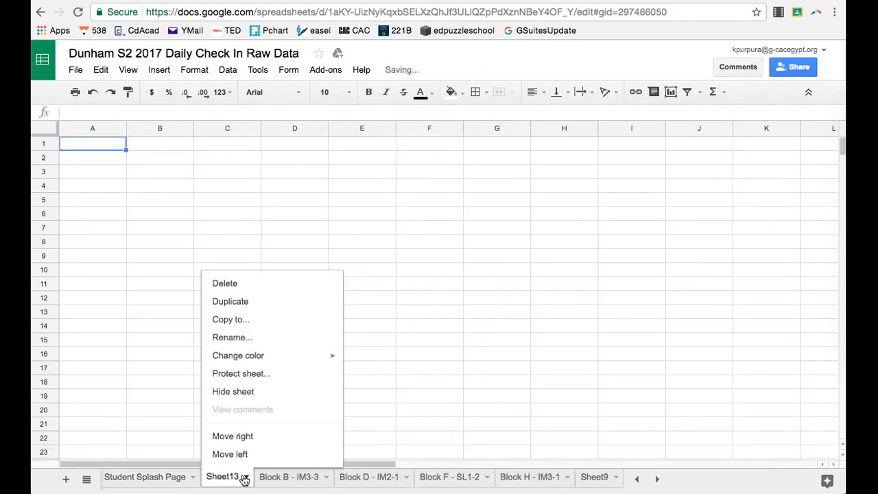
{"action": "left_click", "coordinate": [240, 338]}
{"action": "type", "text": "E"}
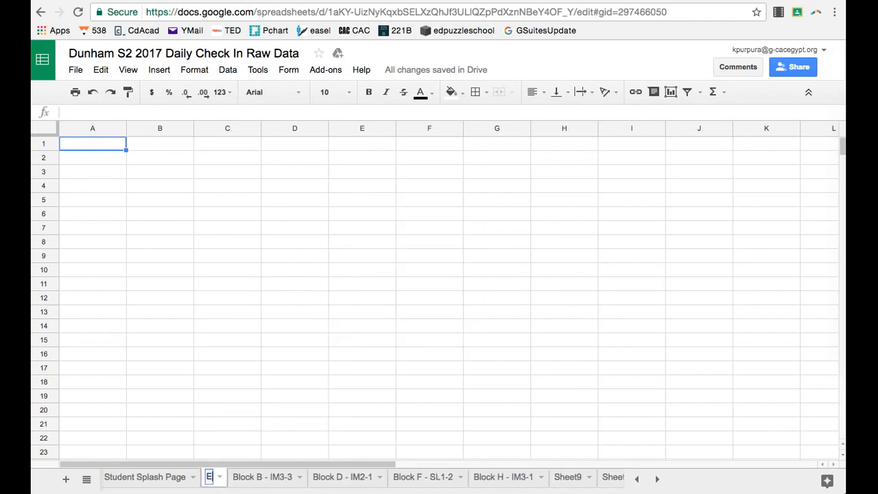
{"action": "type", "text": "xample Splas"}
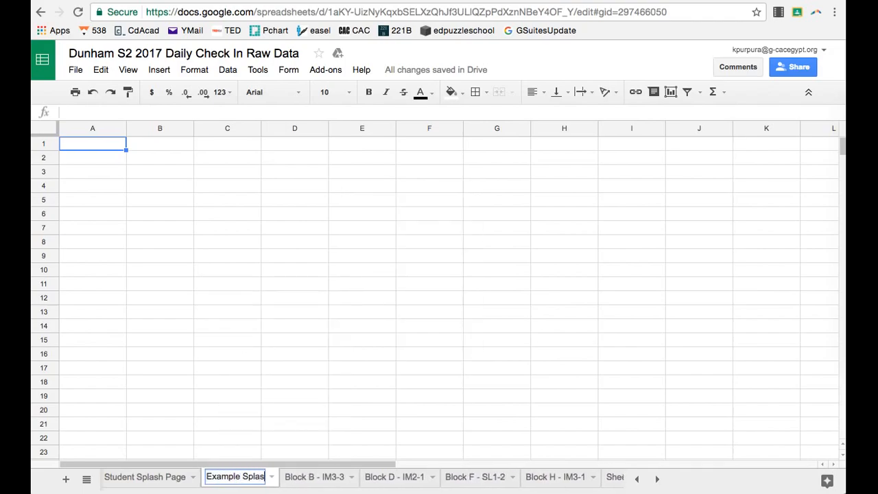
{"action": "type", "text": "h Page"}
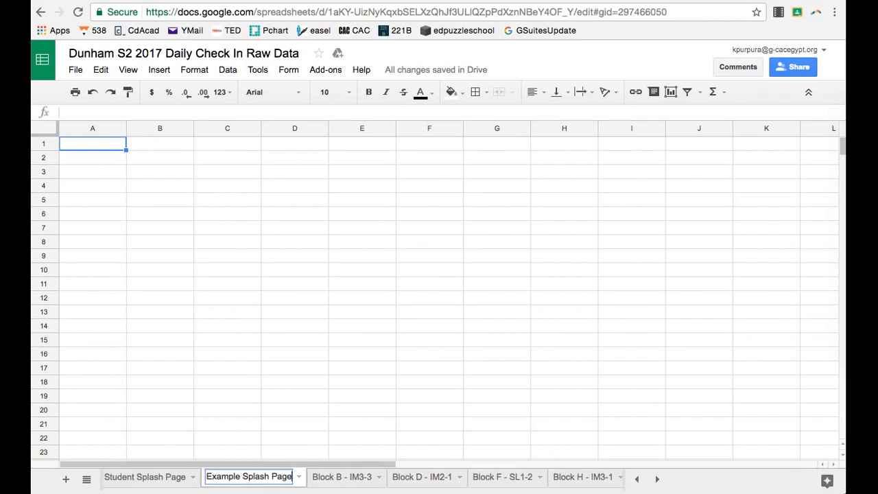
{"action": "key", "text": "Return"}
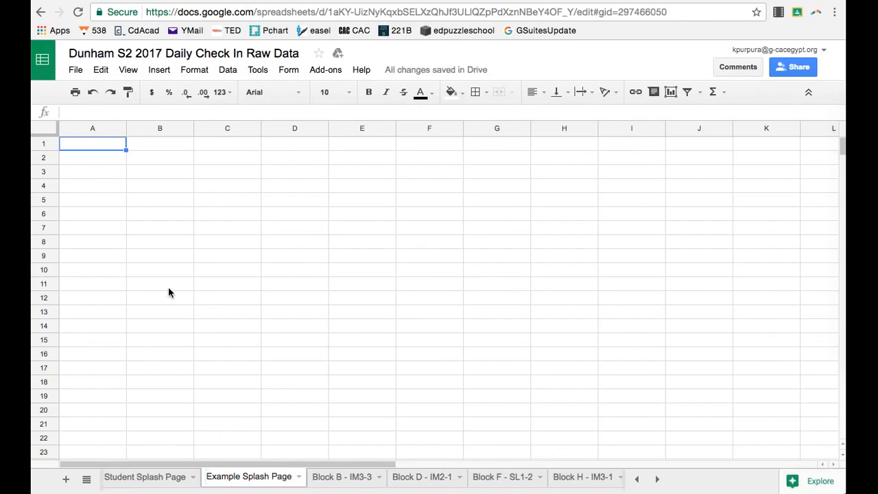
{"action": "left_click_drag", "start_coordinate": [126, 131], "coordinate": [153, 131]}
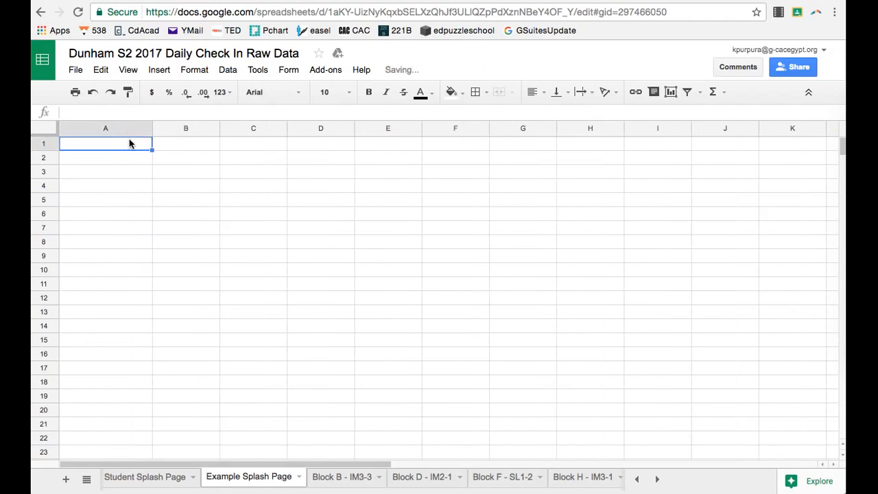
Step: Enter the label 'Unit' in cell A1 of the Example Splash Page sheet
{"action": "type", "text": "Unit"}
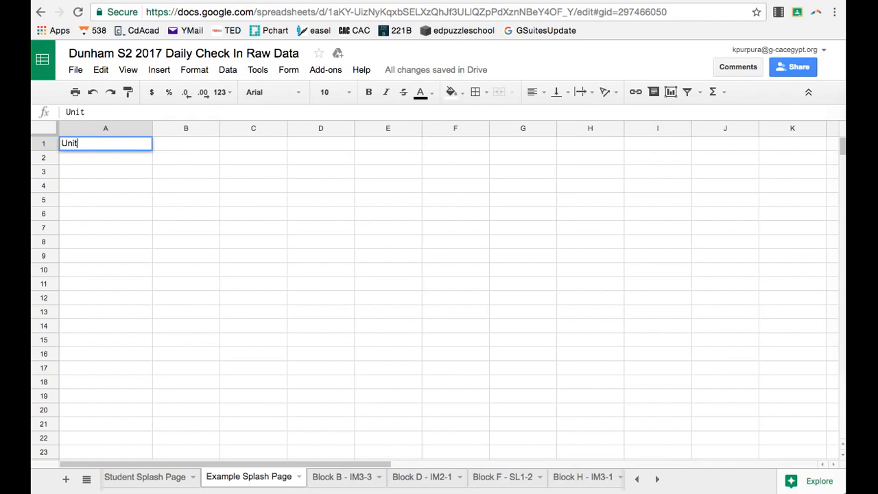
{"action": "key", "text": "Tab"}
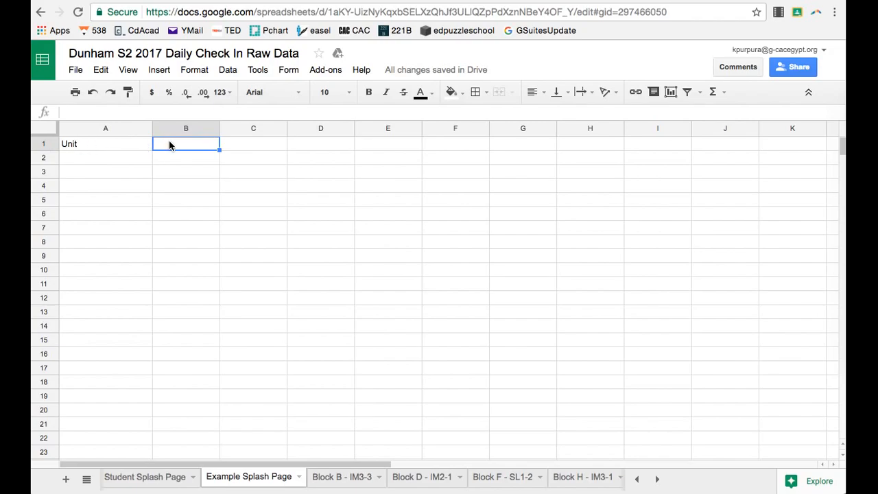
{"action": "left_click", "coordinate": [113, 143]}
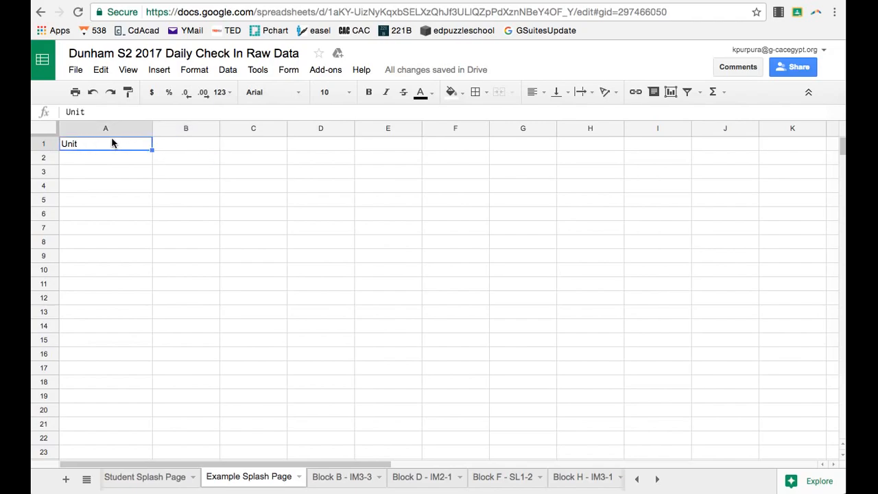
Step: Start data validation for cell B1 as a list from a range, using column E of Form Responses 1 as the source
{"action": "left_click", "coordinate": [172, 143]}
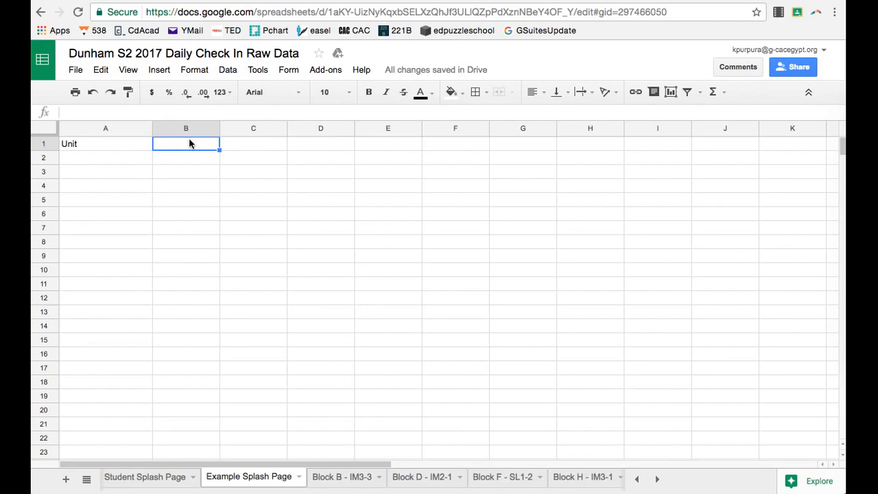
{"action": "left_click", "coordinate": [228, 70]}
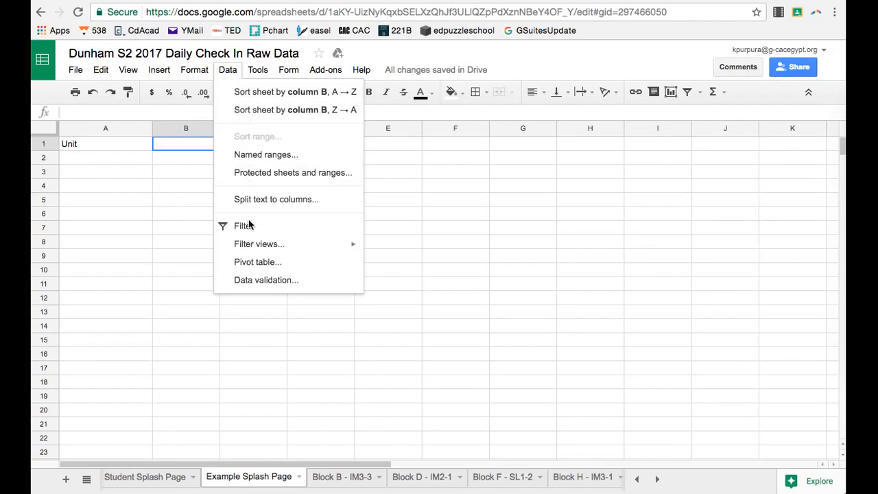
{"action": "left_click", "coordinate": [260, 280]}
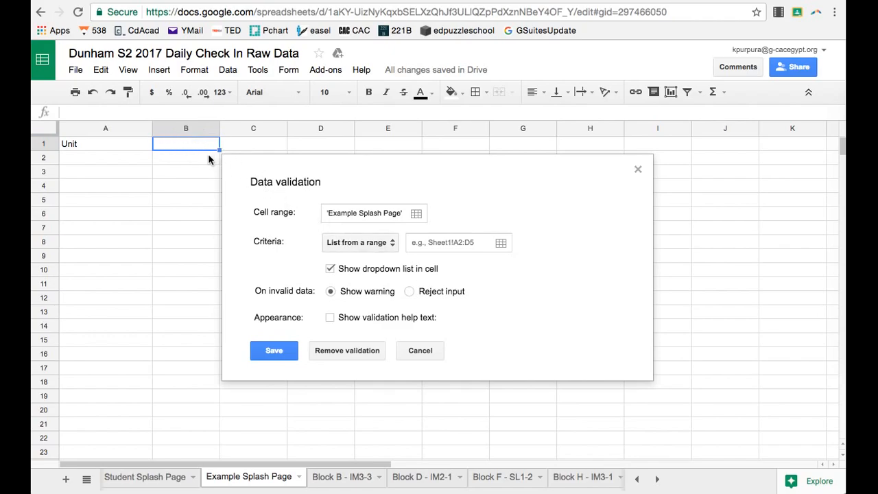
{"action": "left_click", "coordinate": [437, 246]}
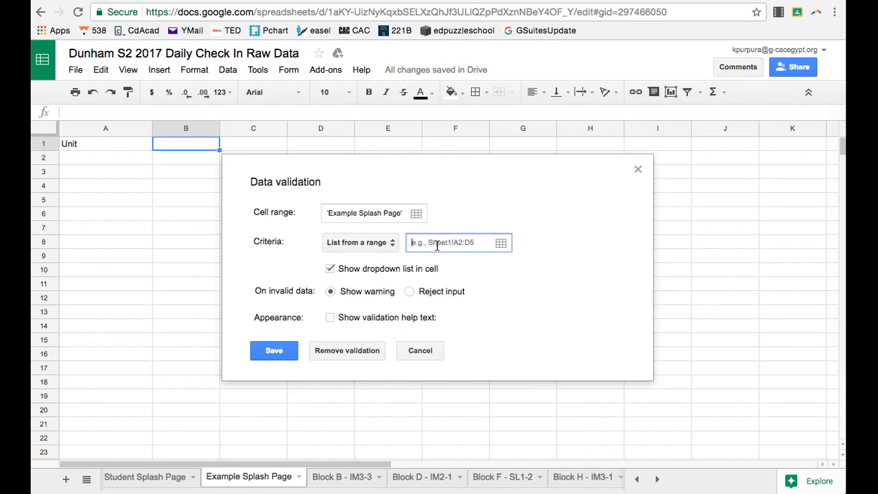
{"action": "left_click", "coordinate": [500, 245]}
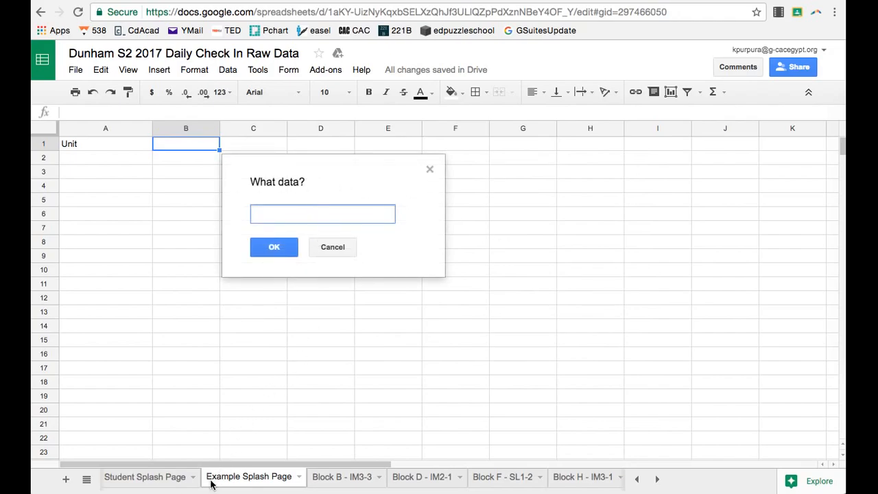
{"action": "left_click", "coordinate": [87, 482]}
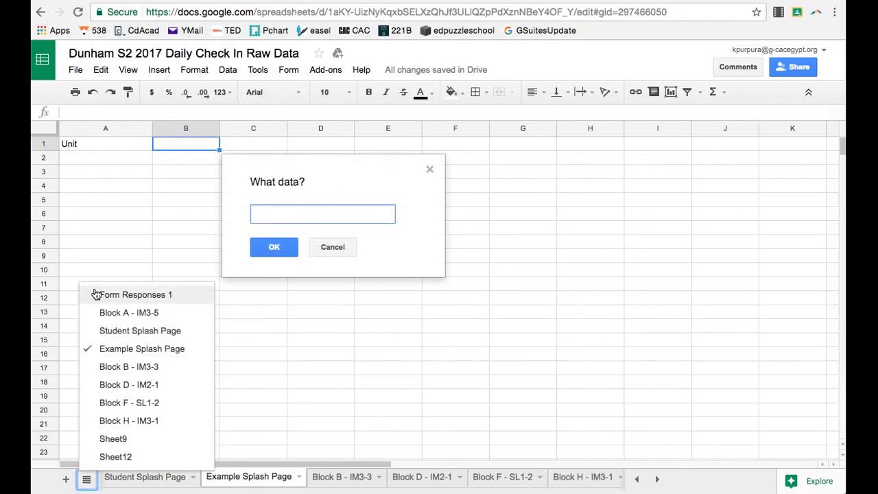
{"action": "left_click", "coordinate": [130, 295]}
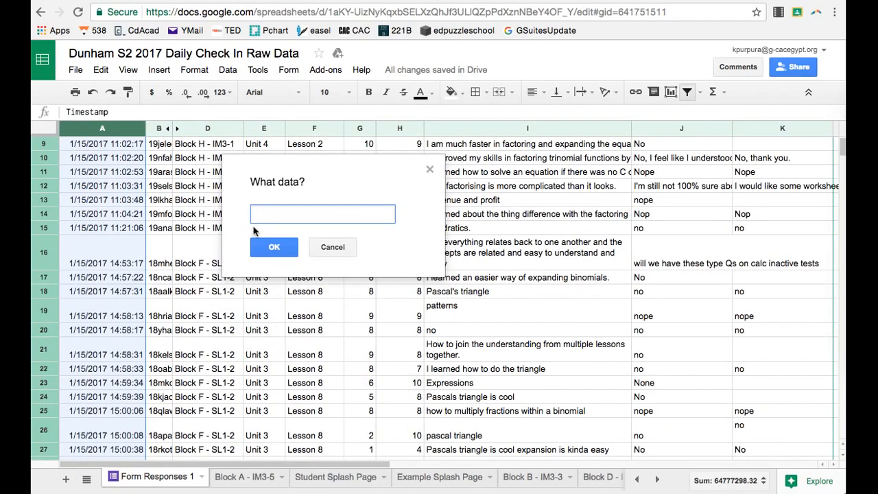
{"action": "left_click_drag", "start_coordinate": [256, 175], "coordinate": [463, 239]}
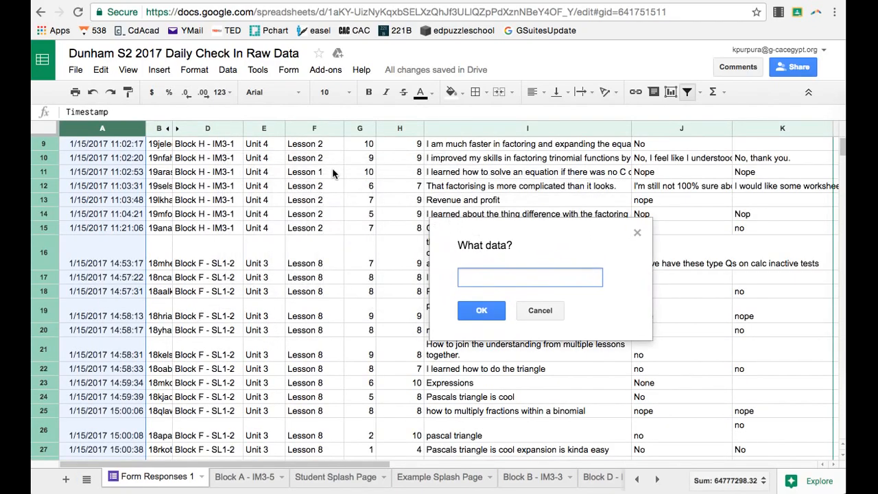
{"action": "left_click", "coordinate": [267, 131]}
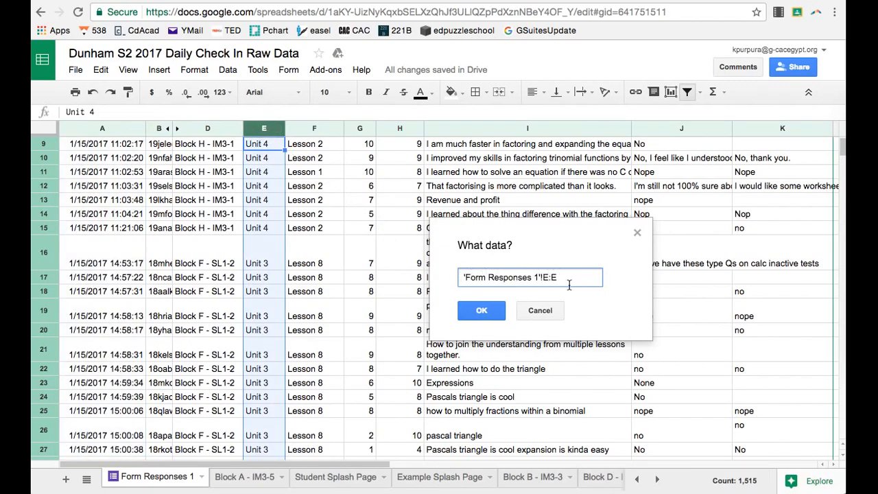
{"action": "left_click", "coordinate": [482, 310]}
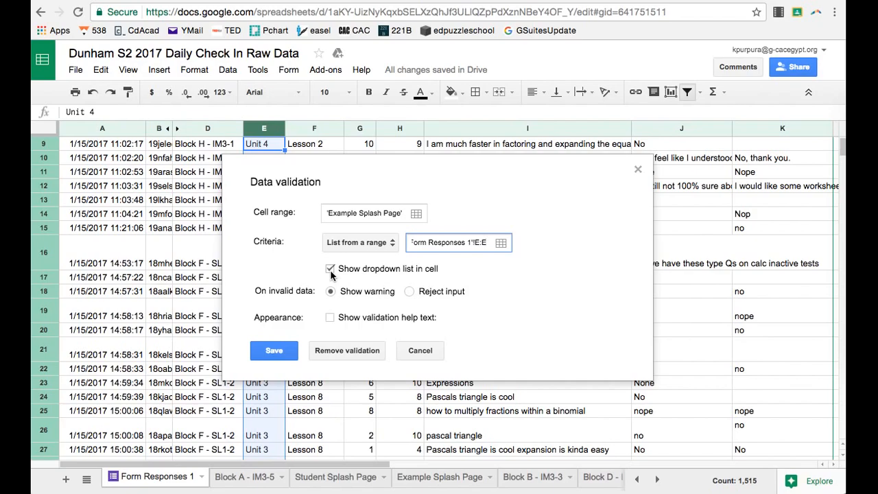
Step: Make the validation reject invalid input, set its help text to 'Choose your Unit. Or else!!!!!!!!', and save the rule
{"action": "left_click", "coordinate": [409, 293]}
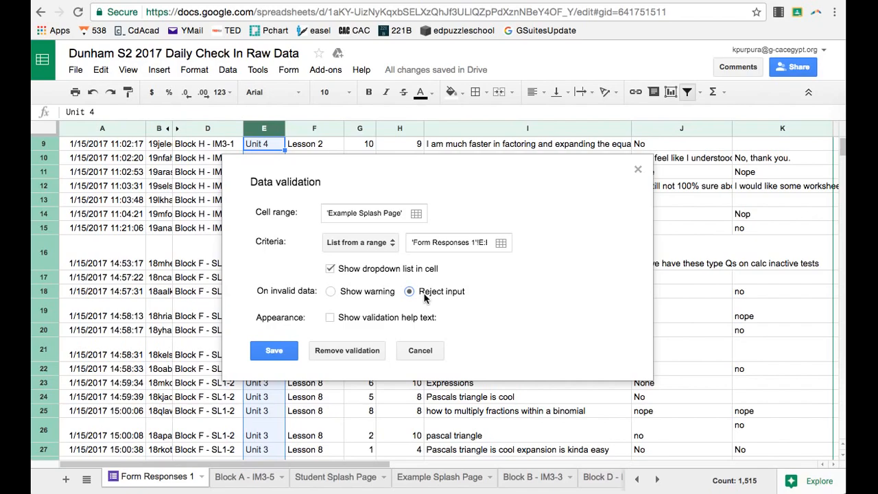
{"action": "left_click", "coordinate": [329, 317]}
{"action": "triple_click", "coordinate": [346, 342]}
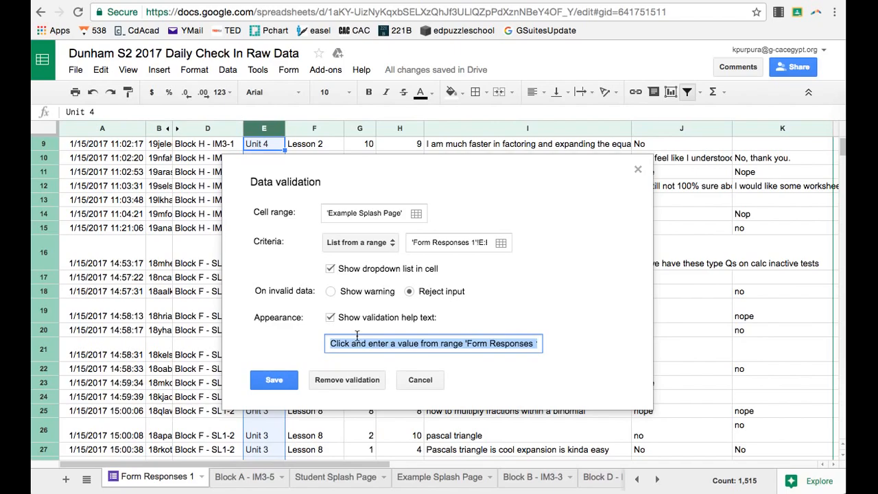
{"action": "type", "text": "Choose "}
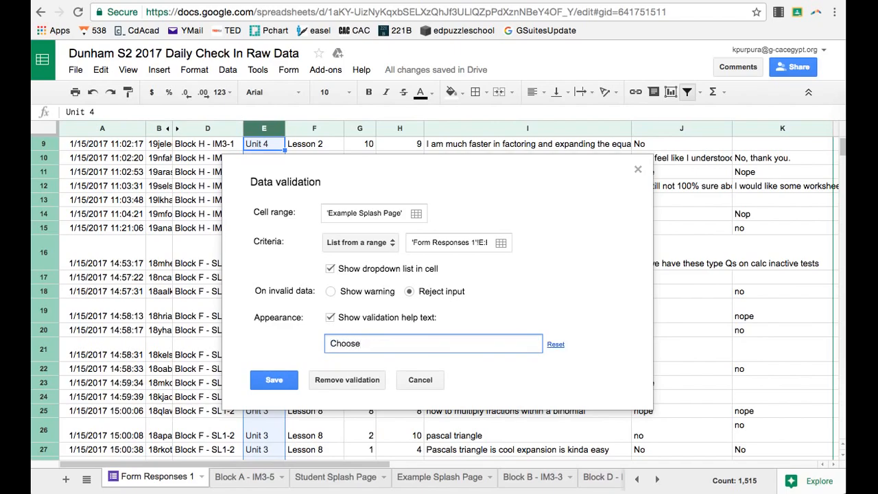
{"action": "type", "text": "your Unit. Or else!!!!!!!!"}
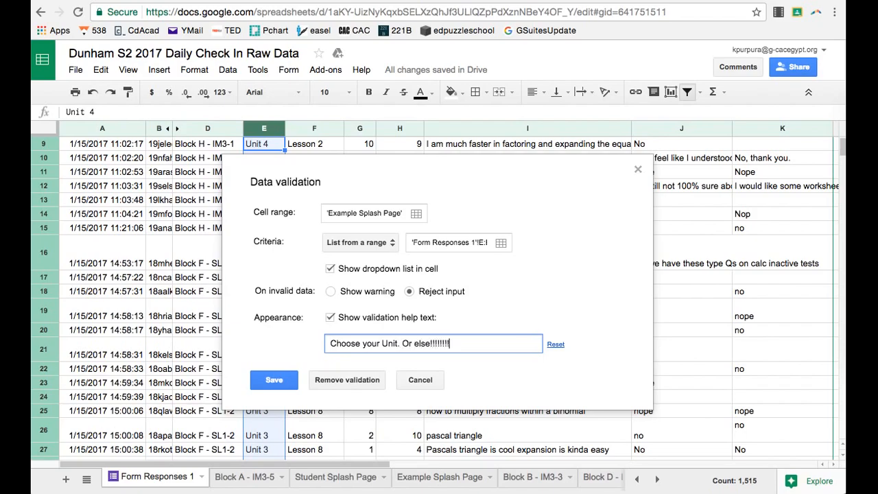
{"action": "left_click", "coordinate": [274, 378]}
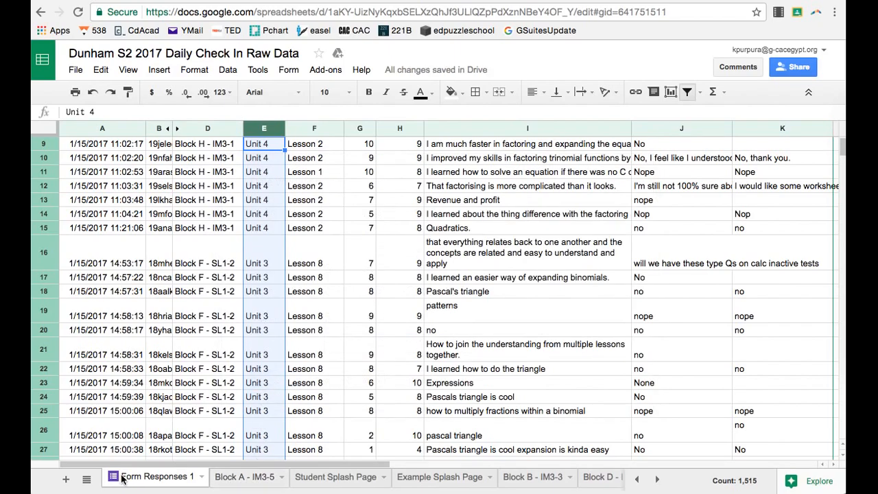
Step: Return to the Example Splash Page and check the validation help text and dropdown options of cell B1
{"action": "left_click", "coordinate": [86, 480]}
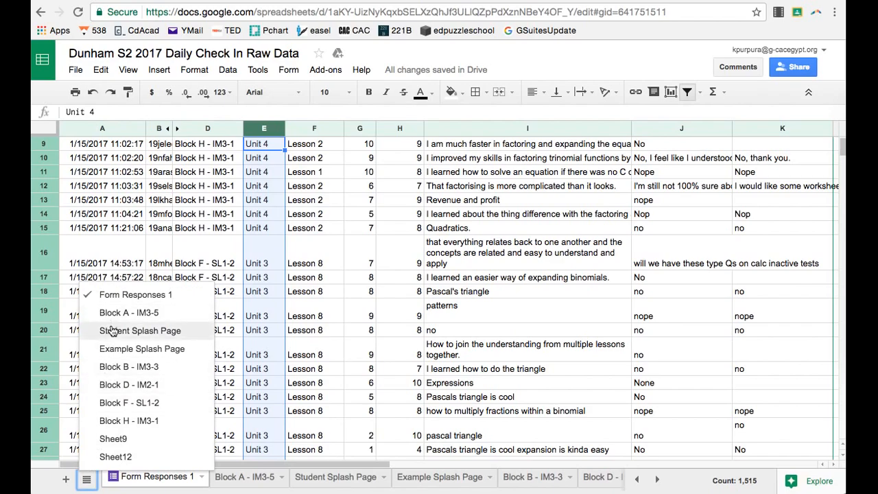
{"action": "left_click", "coordinate": [116, 350]}
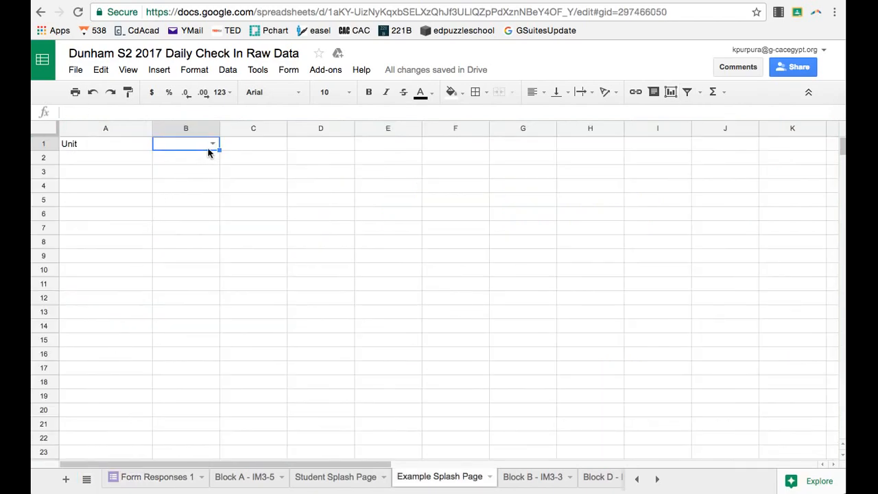
{"action": "mouse_move", "coordinate": [214, 143]}
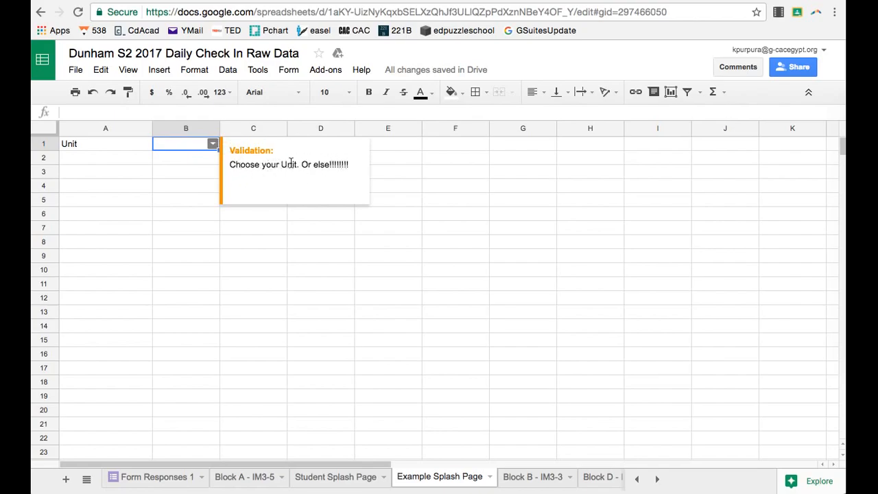
{"action": "left_click", "coordinate": [209, 158]}
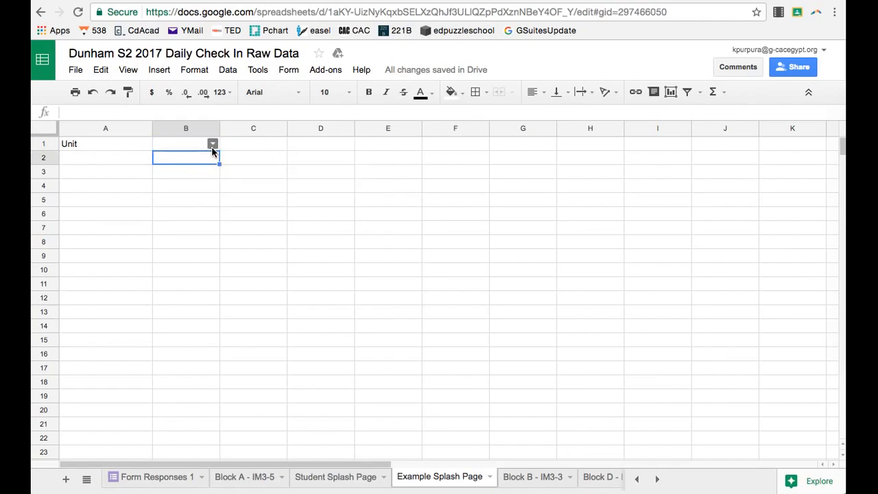
{"action": "left_click", "coordinate": [213, 143]}
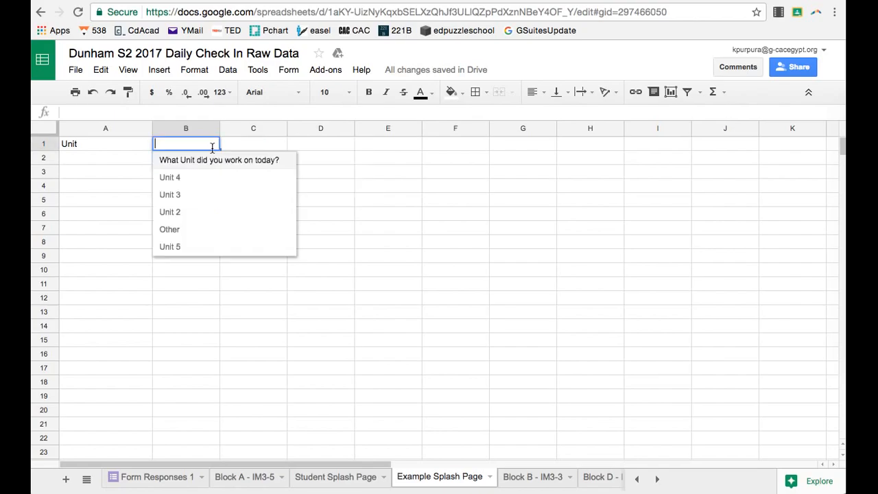
Step: Look through the unit entries in column E of Form Responses 1, view the Student Splash Page, and return to the Example Splash Page
{"action": "left_click", "coordinate": [165, 477]}
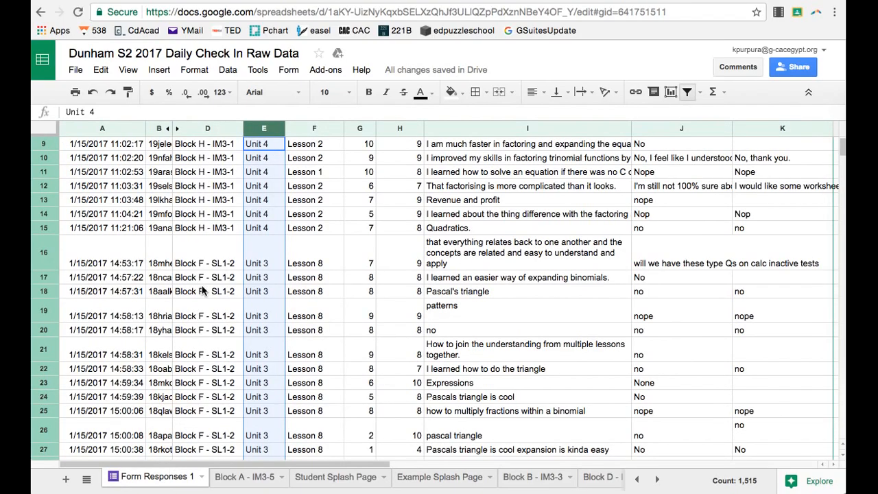
{"action": "scroll", "coordinate": [255, 307], "scroll_direction": "down", "scroll_amount": 10}
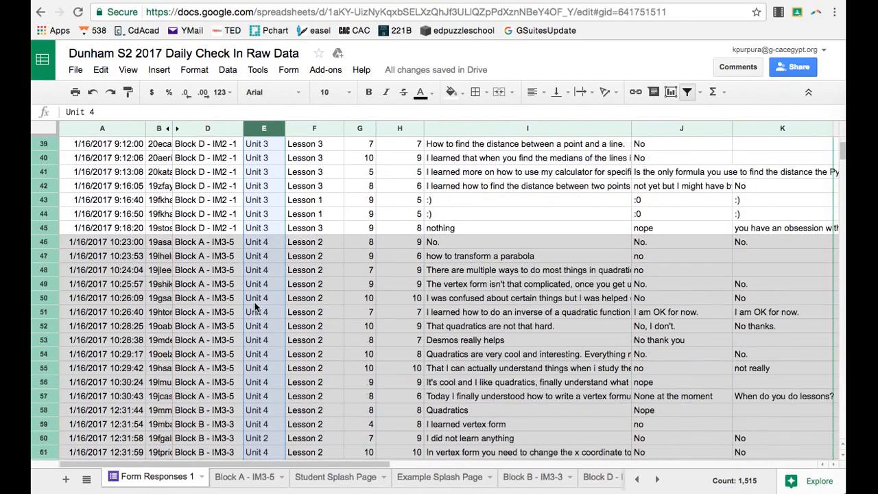
{"action": "scroll", "coordinate": [255, 306], "scroll_direction": "down", "scroll_amount": 20}
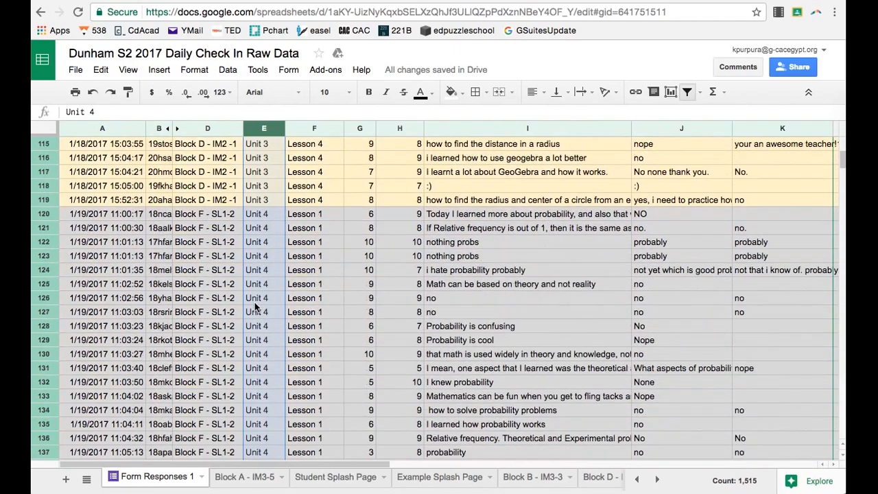
{"action": "scroll", "coordinate": [255, 307], "scroll_direction": "down", "scroll_amount": 20}
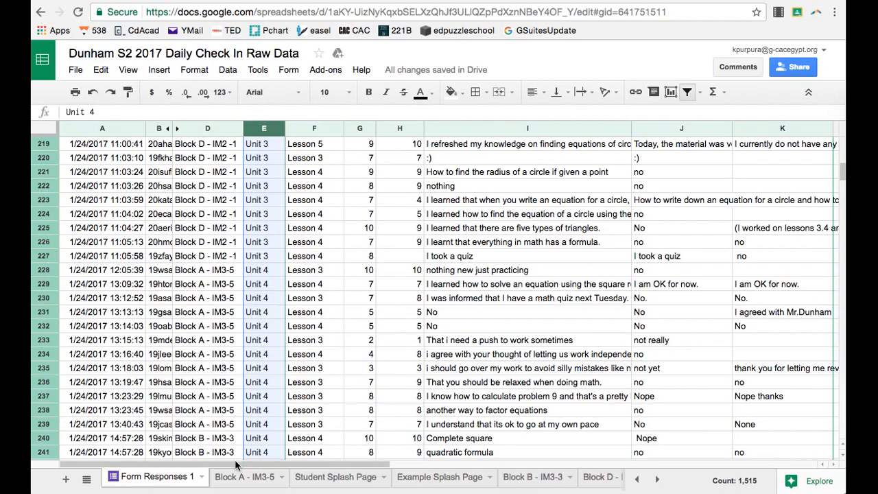
{"action": "double_click", "coordinate": [326, 478]}
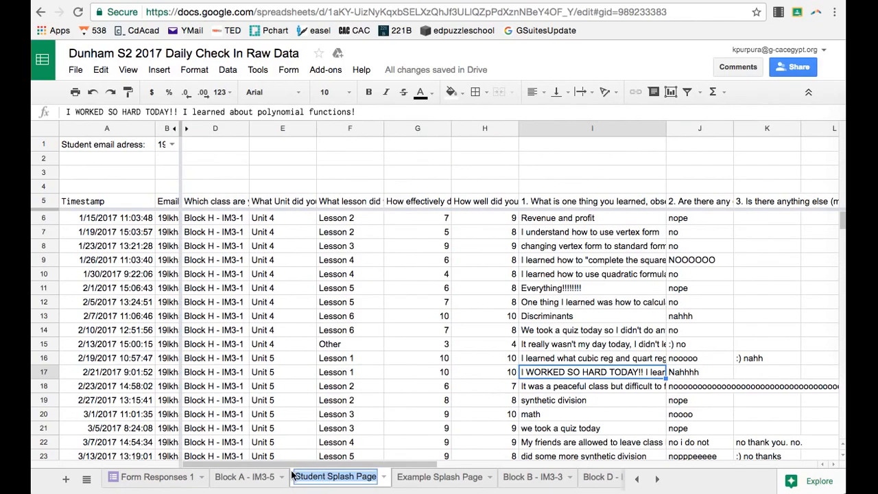
{"action": "left_click", "coordinate": [432, 476]}
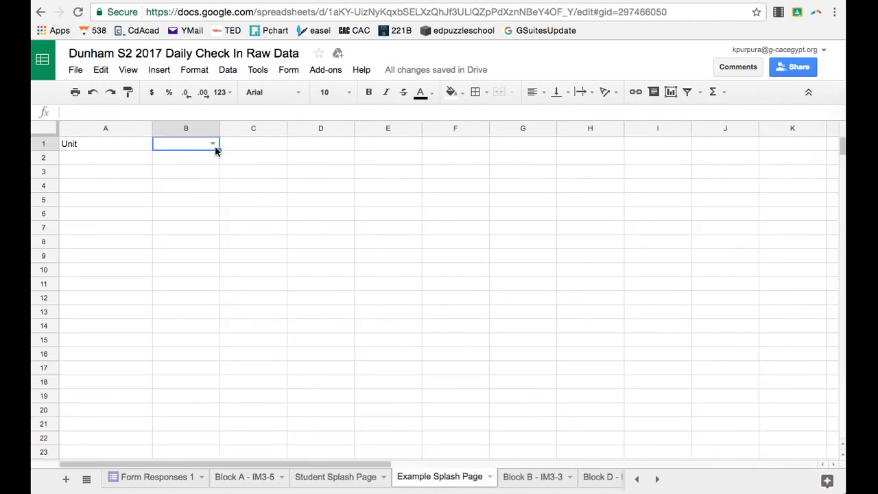
Step: Try the option 'What Unit did you work on today?' in cell B1's dropdown, and set the cell to Unit 3
{"action": "mouse_move", "coordinate": [215, 149]}
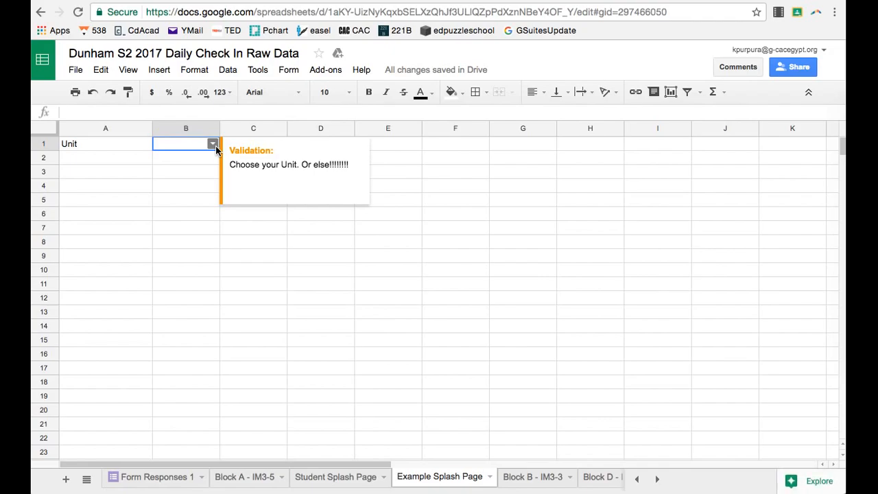
{"action": "left_click", "coordinate": [213, 144]}
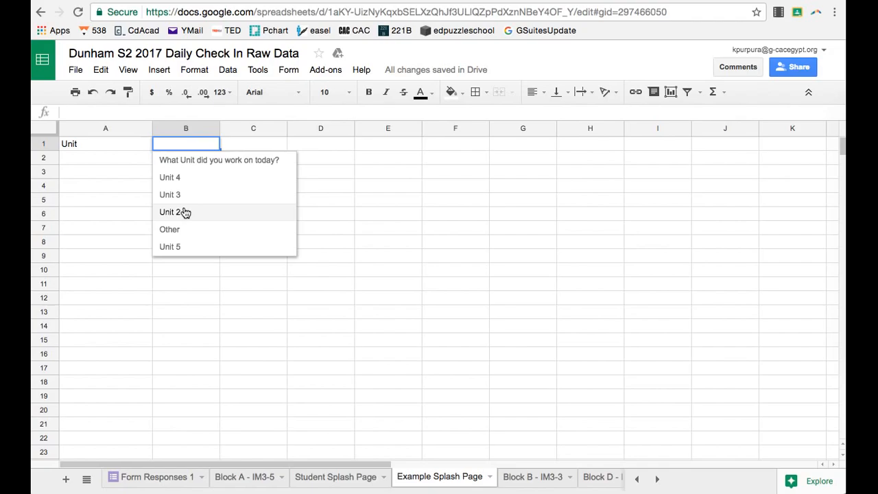
{"action": "left_click", "coordinate": [197, 162]}
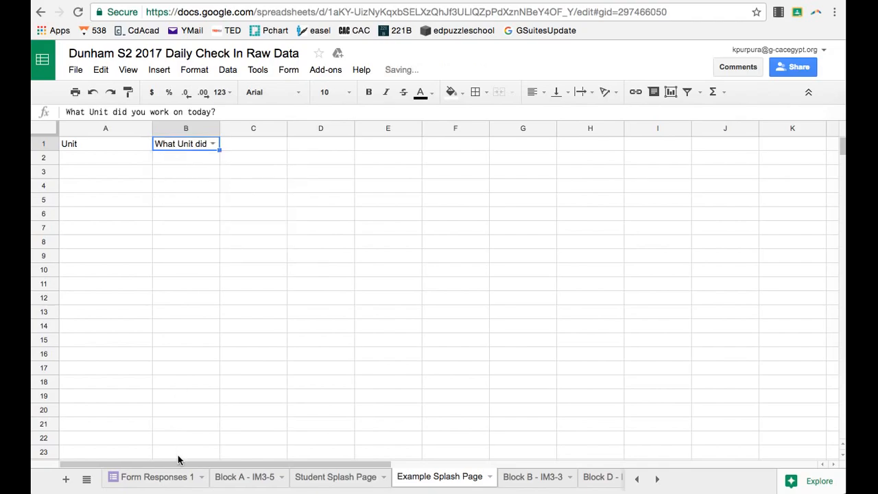
{"action": "left_click", "coordinate": [214, 144]}
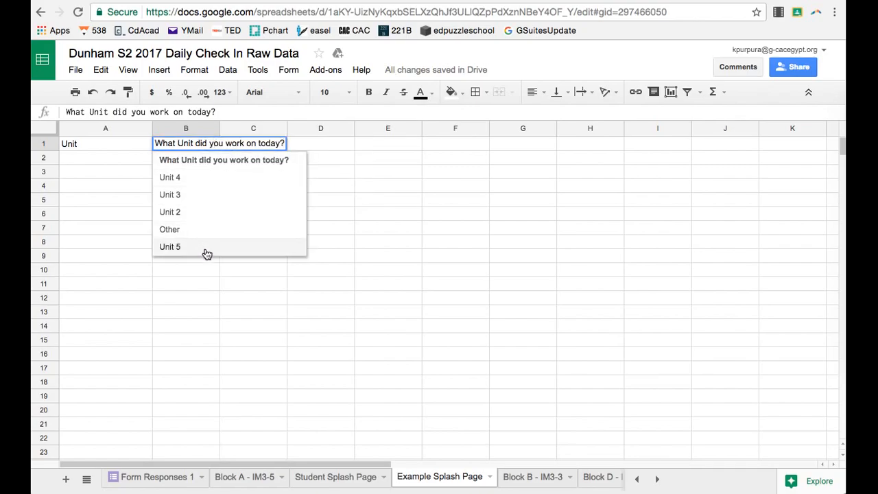
{"action": "left_click", "coordinate": [198, 200]}
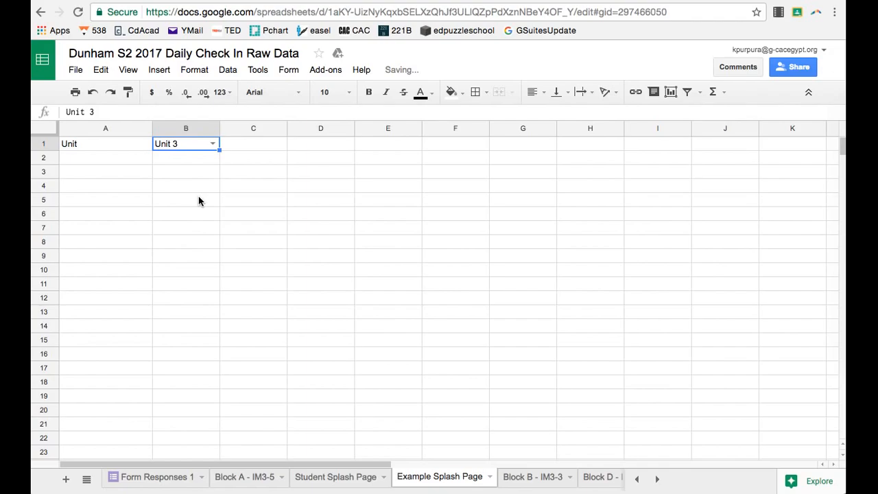
{"action": "left_click", "coordinate": [213, 143]}
{"action": "left_click", "coordinate": [228, 148]}
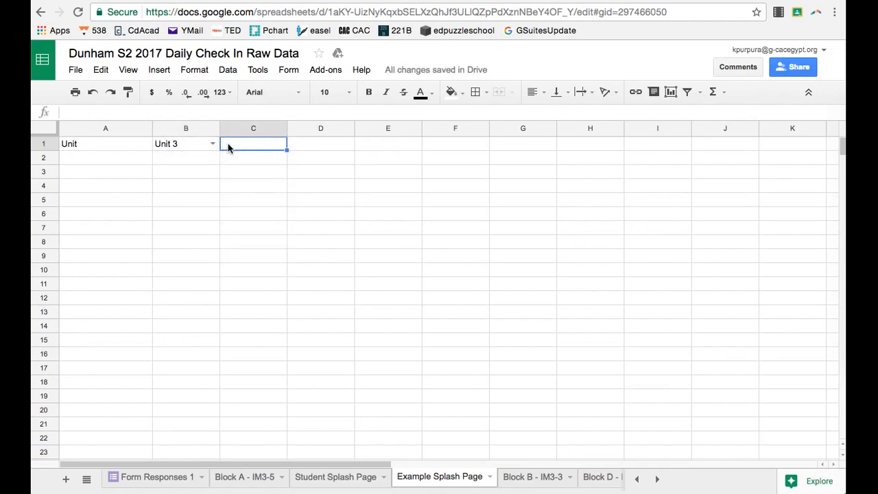
Step: Copy the QUERY formula from the Block A - IM3-5 sheet into cell A3 of the Example Splash Page
{"action": "left_click", "coordinate": [123, 178]}
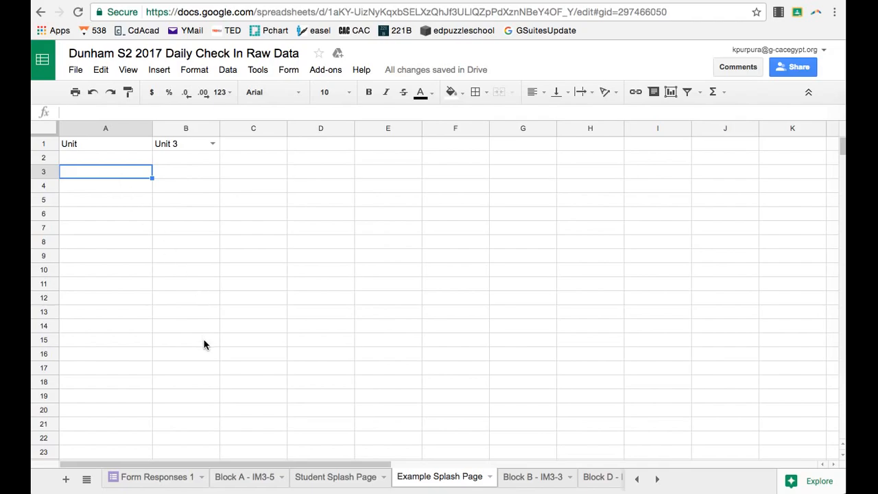
{"action": "left_click", "coordinate": [246, 476]}
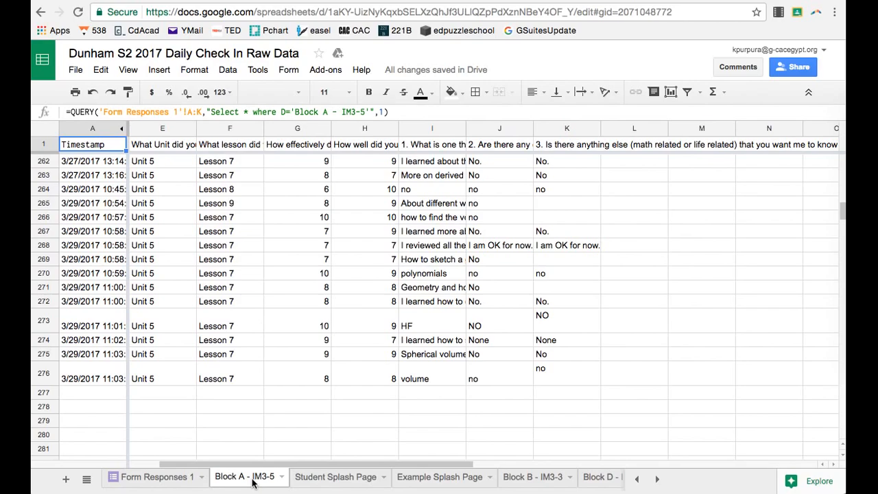
{"action": "left_click", "coordinate": [393, 111]}
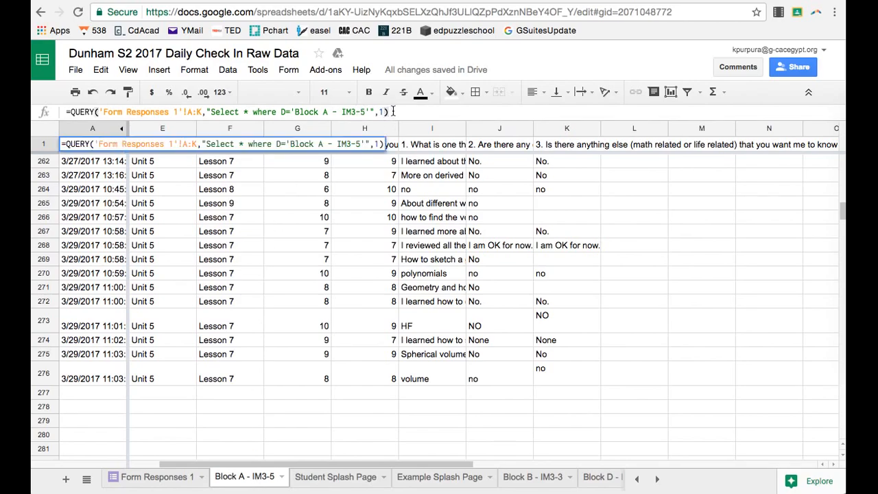
{"action": "key", "text": "super+a"}
{"action": "key", "text": "super+c"}
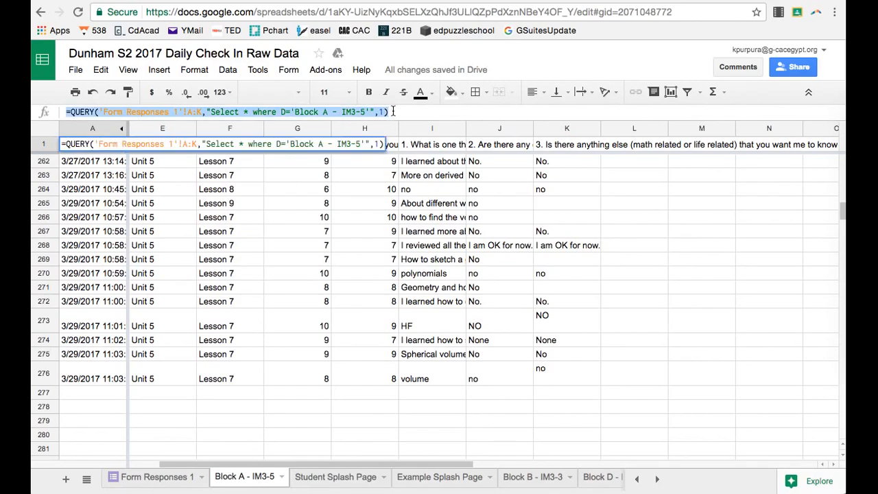
{"action": "left_click", "coordinate": [329, 484]}
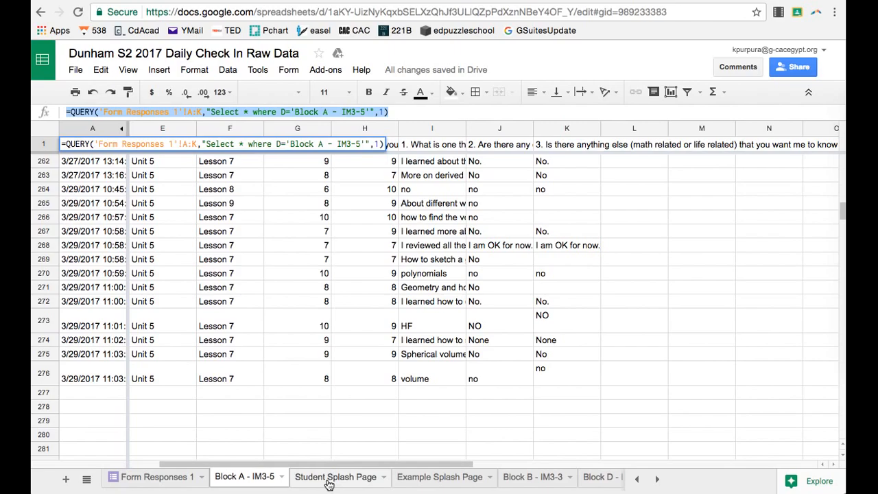
{"action": "left_click", "coordinate": [425, 476]}
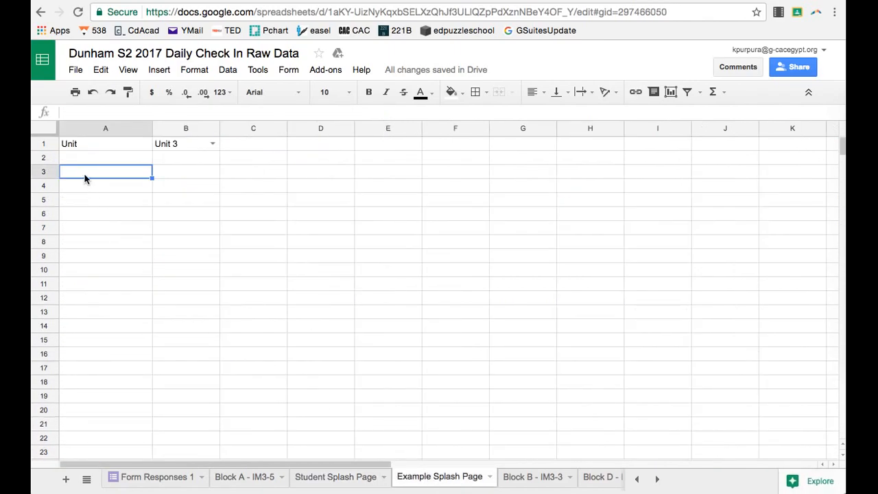
{"action": "key", "text": "super+v"}
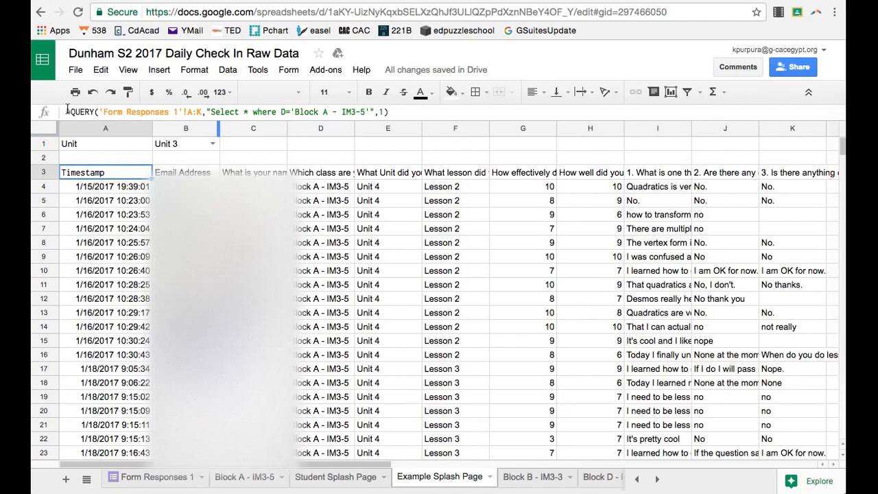
Step: Empty the query string in A3's formula, leaving =QUERY('Form Responses 1'!A:K,"",1)
{"action": "left_click", "coordinate": [367, 112]}
{"action": "key", "text": "BackSpace"}
{"action": "key", "text": "BackSpace"}
{"action": "key", "text": "BackSpace"}
{"action": "key", "text": "BackSpace"}
{"action": "key", "text": "BackSpace"}
{"action": "key", "text": "BackSpace"}
{"action": "key", "text": "BackSpace"}
{"action": "key", "text": "BackSpace"}
{"action": "key", "text": "BackSpace"}
{"action": "key", "text": "BackSpace"}
{"action": "key", "text": "BackSpace"}
{"action": "key", "text": "BackSpace"}
{"action": "key", "text": "BackSpace"}
{"action": "key", "text": "BackSpace"}
{"action": "key", "text": "BackSpace"}
{"action": "key", "text": "BackSpace"}
{"action": "key", "text": "BackSpace"}
{"action": "key", "text": "BackSpace"}
{"action": "key", "text": "BackSpace"}
{"action": "key", "text": "BackSpace"}
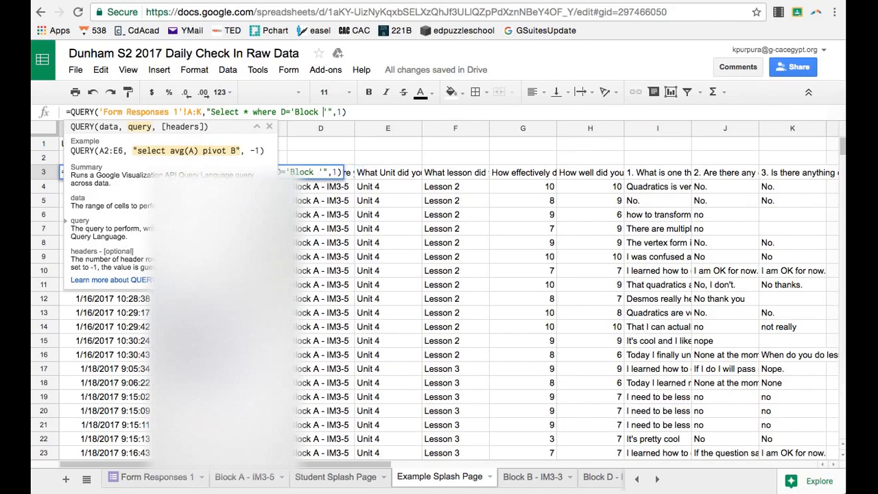
{"action": "key", "text": "BackSpace"}
{"action": "key", "text": "BackSpace"}
{"action": "key", "text": "BackSpace"}
{"action": "key", "text": "BackSpace"}
{"action": "key", "text": "BackSpace"}
{"action": "key", "text": "BackSpace"}
{"action": "key", "text": "BackSpace"}
{"action": "key", "text": "BackSpace"}
{"action": "key", "text": "BackSpace"}
{"action": "key", "text": "BackSpace"}
{"action": "key", "text": "BackSpace"}
{"action": "key", "text": "BackSpace"}
{"action": "key", "text": "BackSpace"}
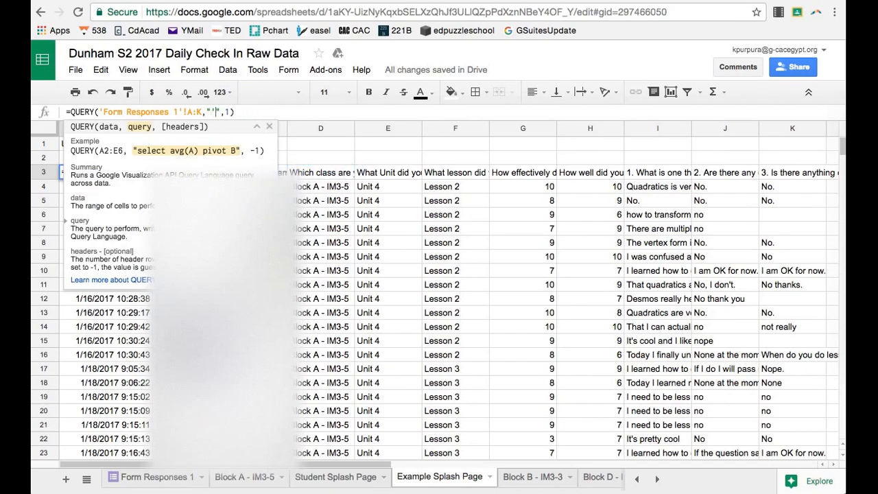
{"action": "key", "text": "Return"}
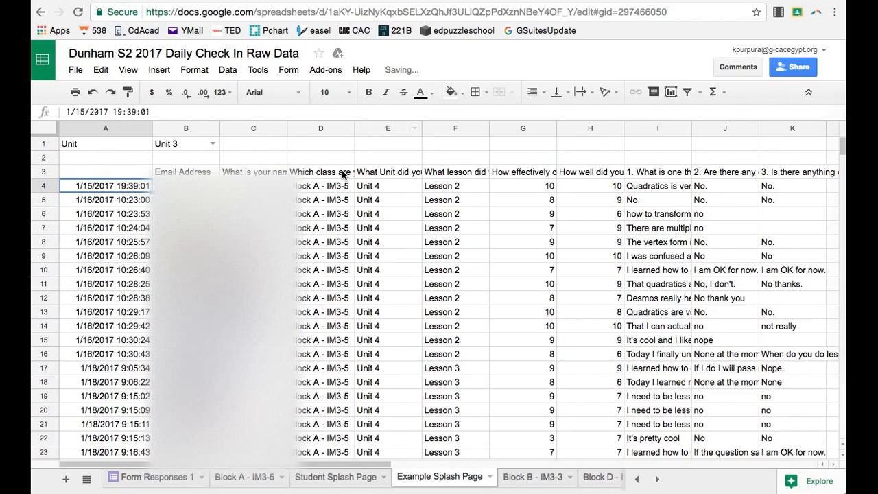
Step: Write "Select * where E= " as the query string in A3, checking Form Responses 1 for the unit column
{"action": "left_click", "coordinate": [77, 173]}
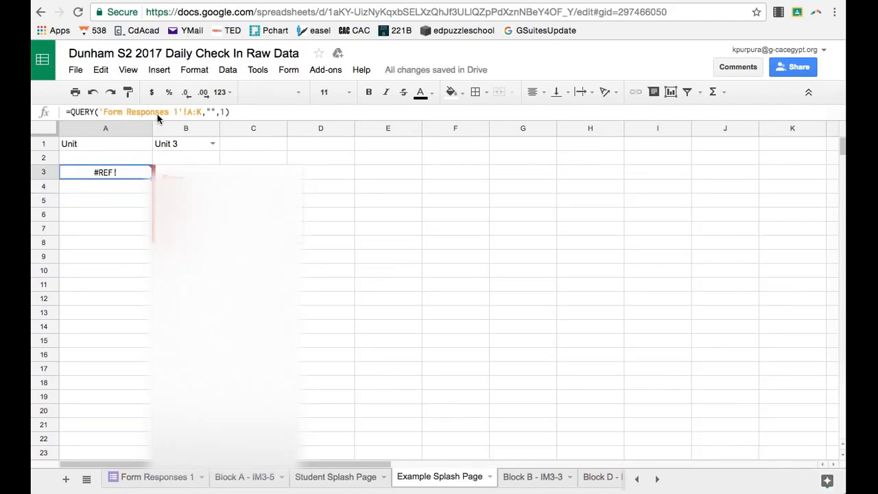
{"action": "left_click", "coordinate": [211, 111]}
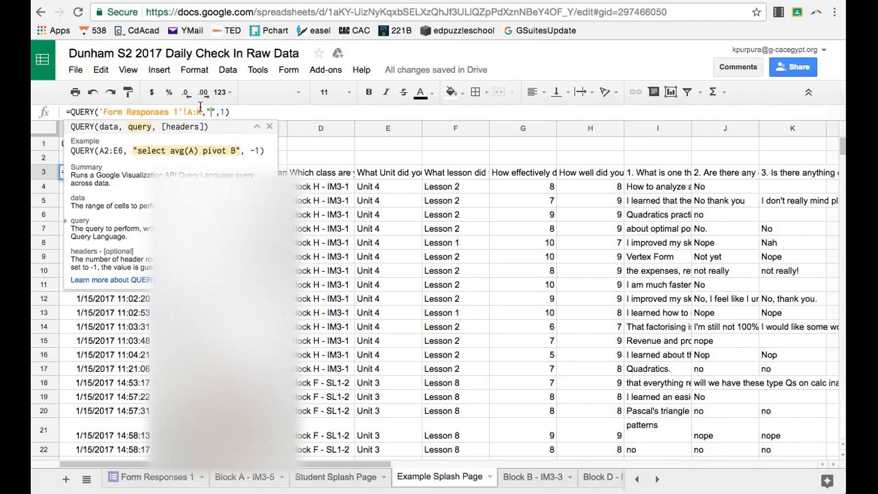
{"action": "type", "text": "Select * where"}
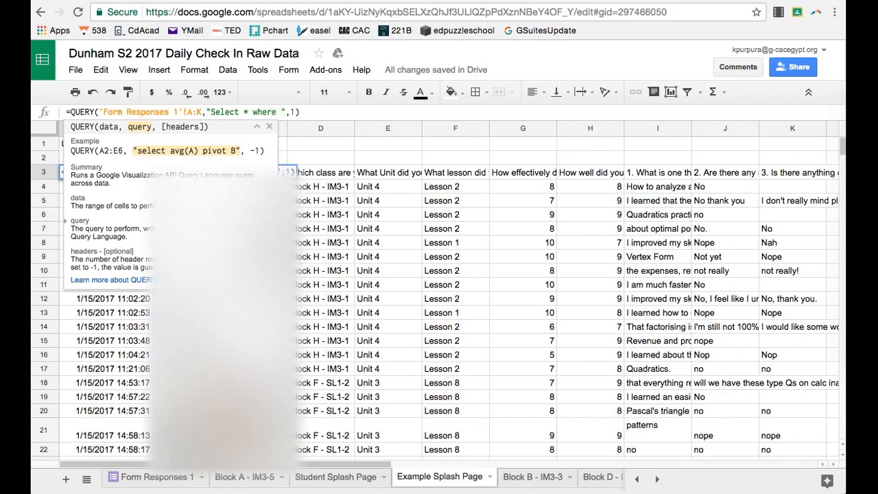
{"action": "left_click", "coordinate": [166, 476]}
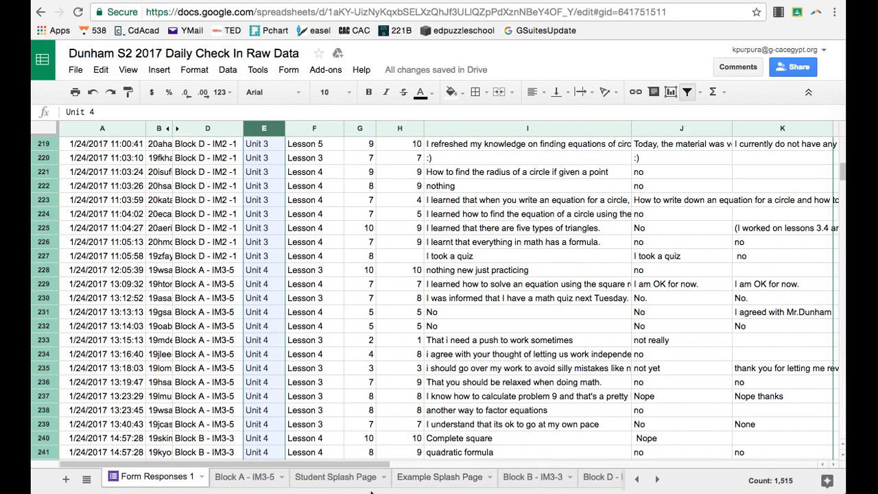
{"action": "left_click", "coordinate": [408, 476]}
{"action": "left_click", "coordinate": [278, 112]}
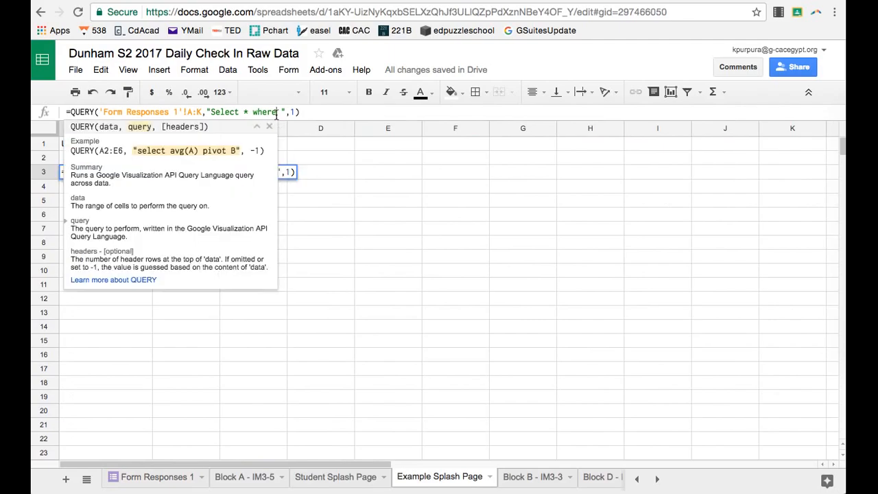
{"action": "type", "text": "E="}
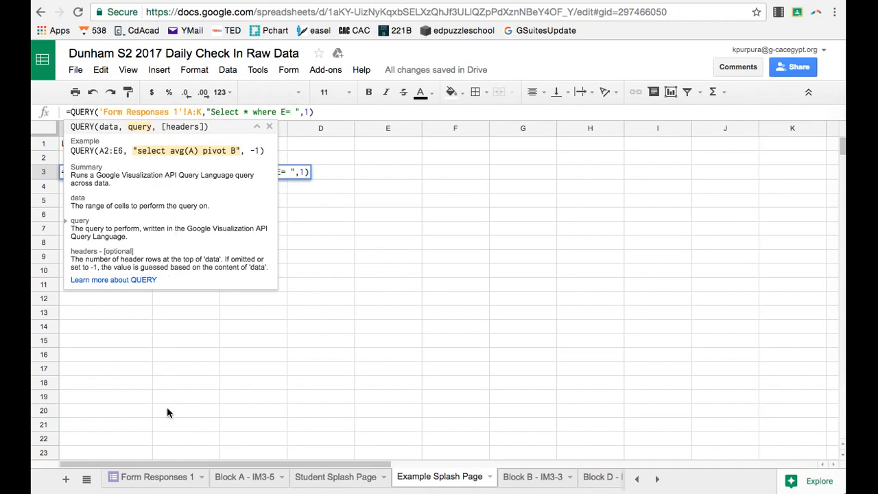
Step: Check the QUERY formula on the Block A - IM3-5 sheet, return to the Example Splash Page, and set B1's dropdown to Unit 2
{"action": "left_click", "coordinate": [245, 476]}
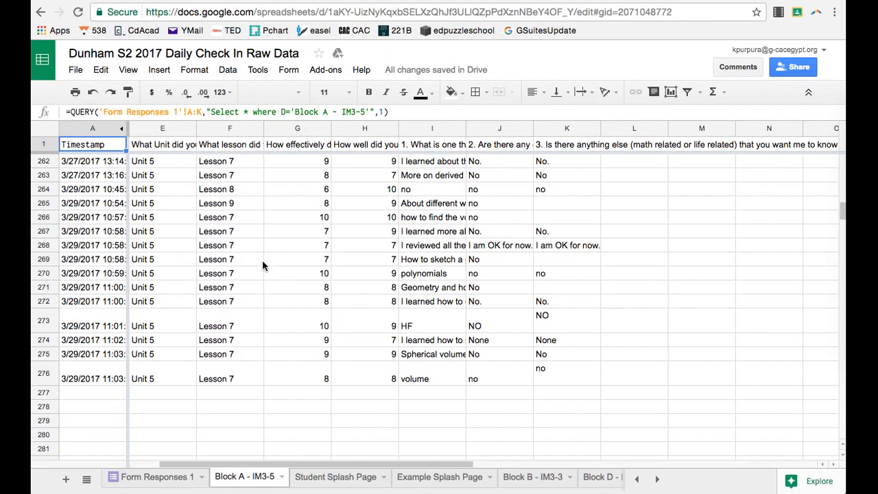
{"action": "left_click", "coordinate": [409, 476]}
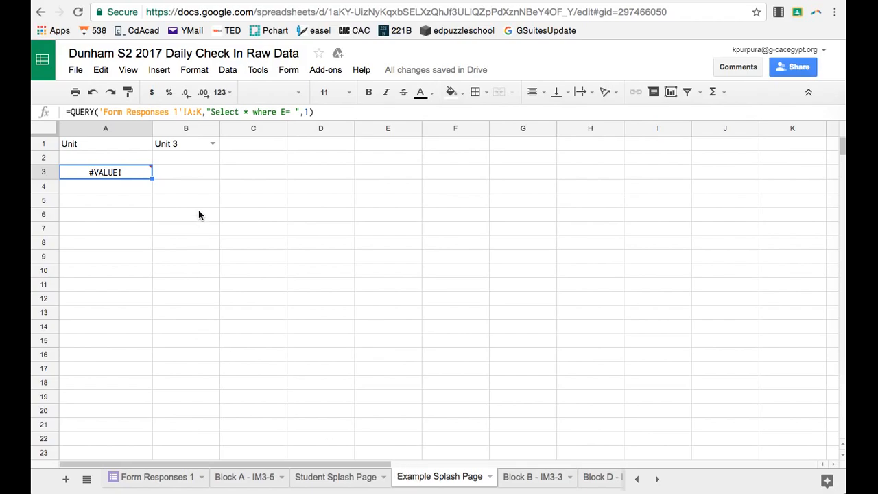
{"action": "left_click", "coordinate": [181, 145]}
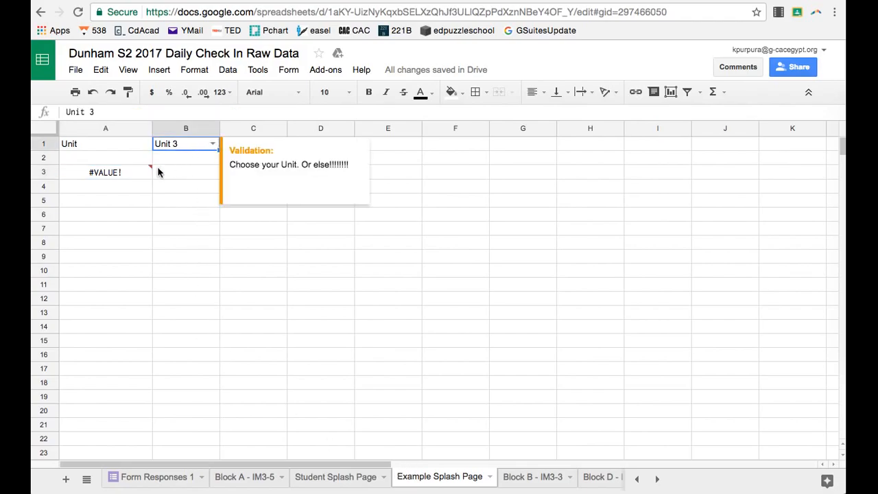
{"action": "mouse_move", "coordinate": [117, 176]}
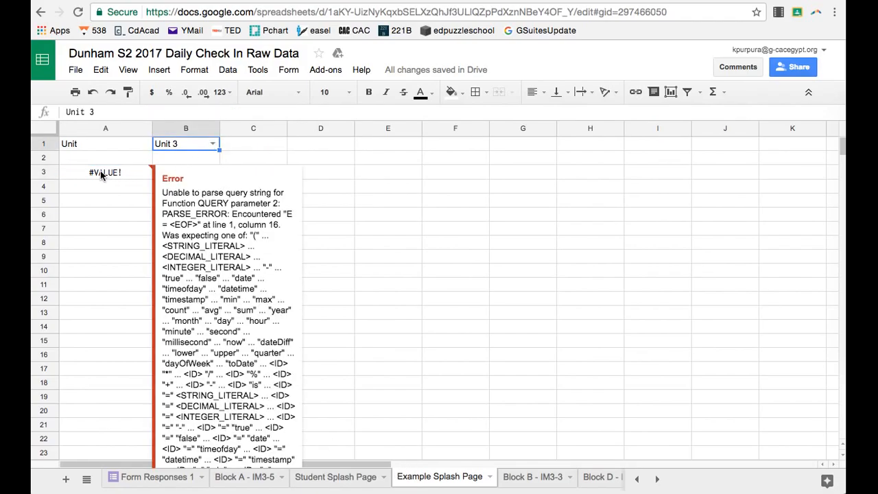
{"action": "mouse_move", "coordinate": [183, 143]}
{"action": "left_click", "coordinate": [212, 144]}
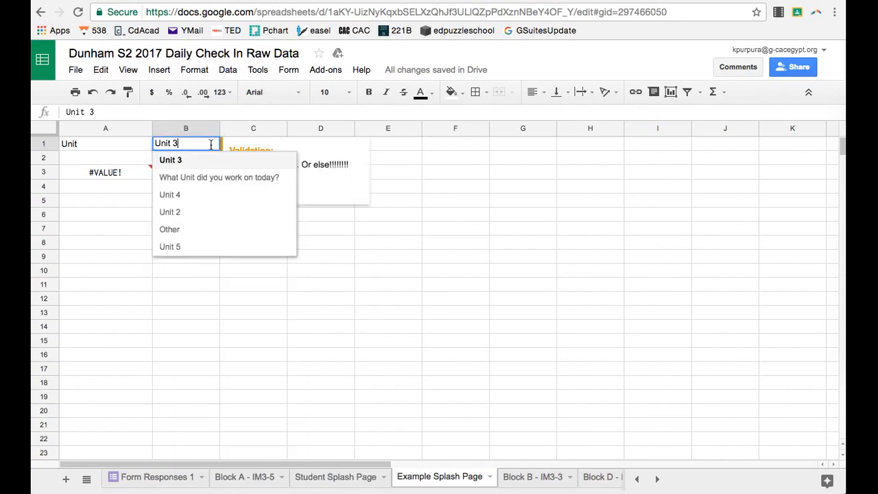
{"action": "left_click", "coordinate": [208, 212]}
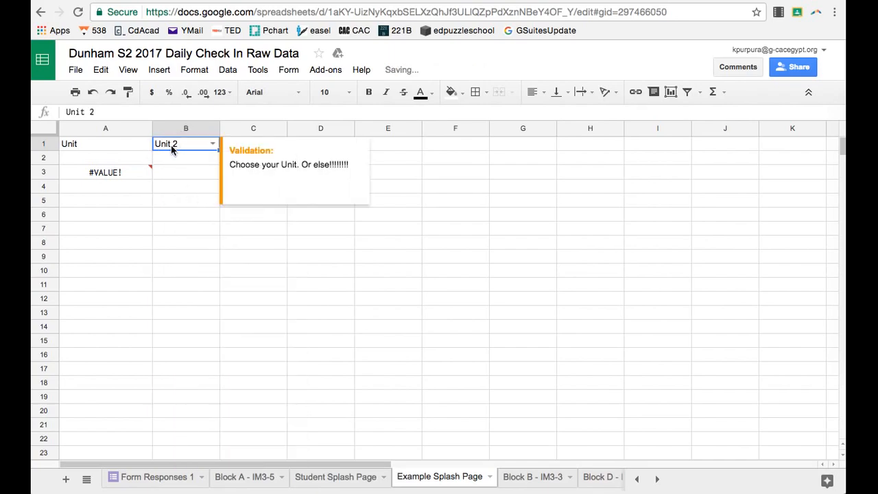
Step: Try referencing the dropdown cell directly in A3's query string as "Select * where E=B1 "
{"action": "left_click", "coordinate": [120, 176]}
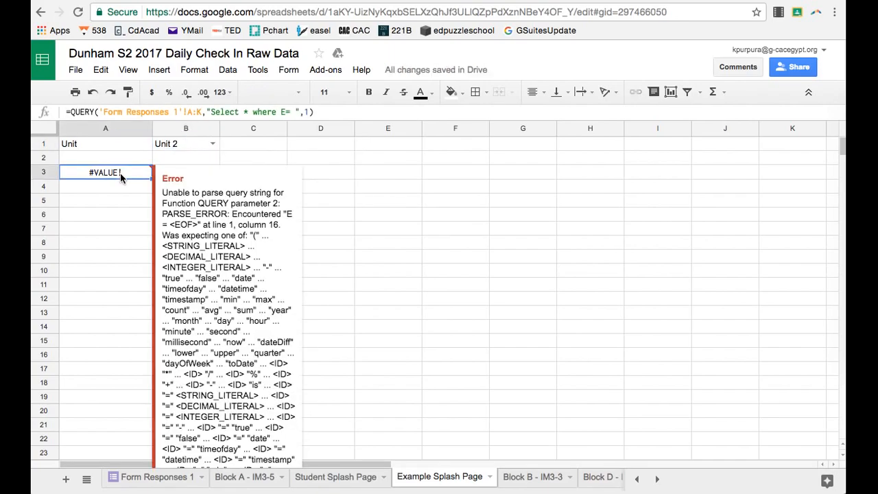
{"action": "left_click", "coordinate": [293, 112]}
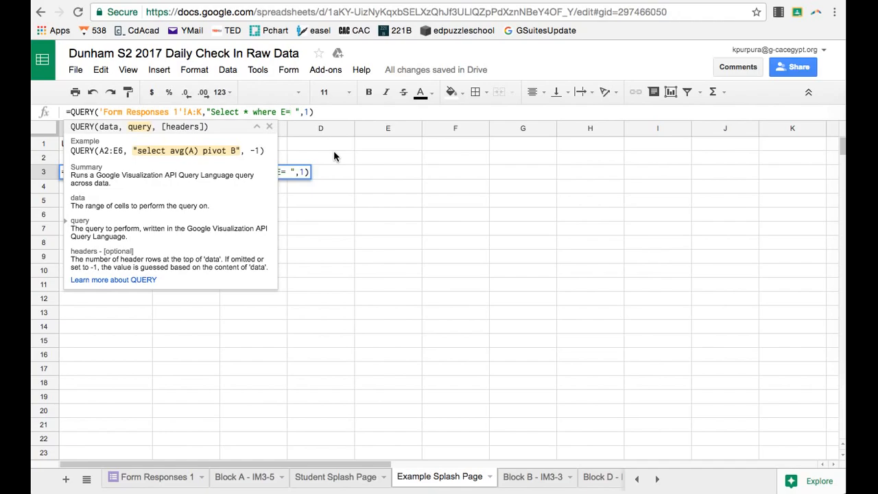
{"action": "type", "text": "B1"}
{"action": "key", "text": "Return"}
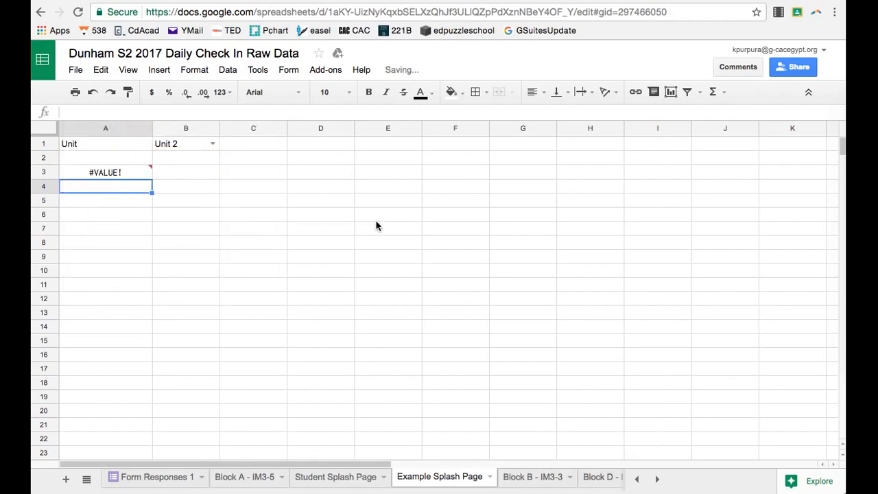
Step: Replace the criterion in A3's query with the concatenated cell reference ' "&B1&" ' so it matches the selected unit
{"action": "left_click", "coordinate": [127, 177]}
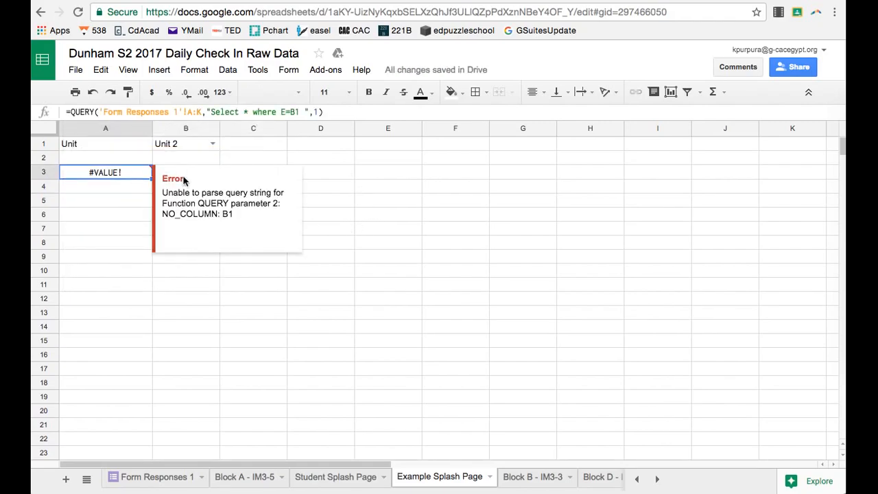
{"action": "left_click", "coordinate": [296, 111]}
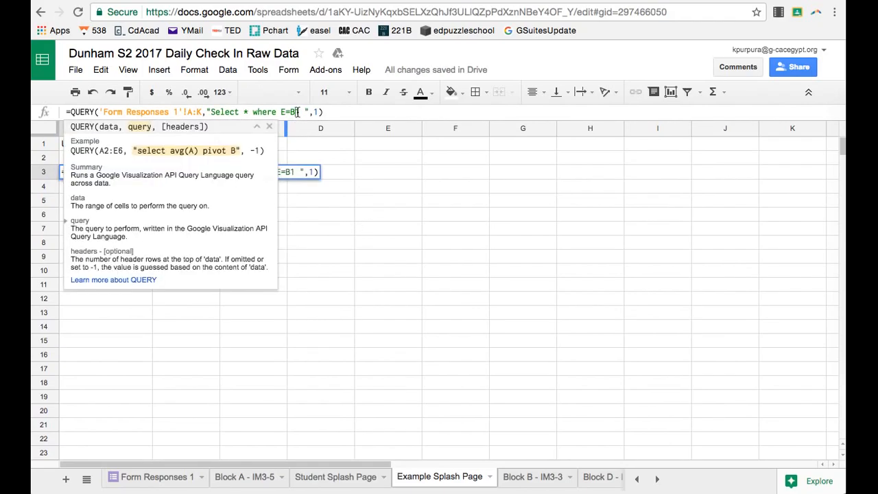
{"action": "key", "text": "BackSpace"}
{"action": "key", "text": "BackSpace"}
{"action": "type", "text": "'"}
{"action": "key", "text": "Left"}
{"action": "type", "text": "' \""}
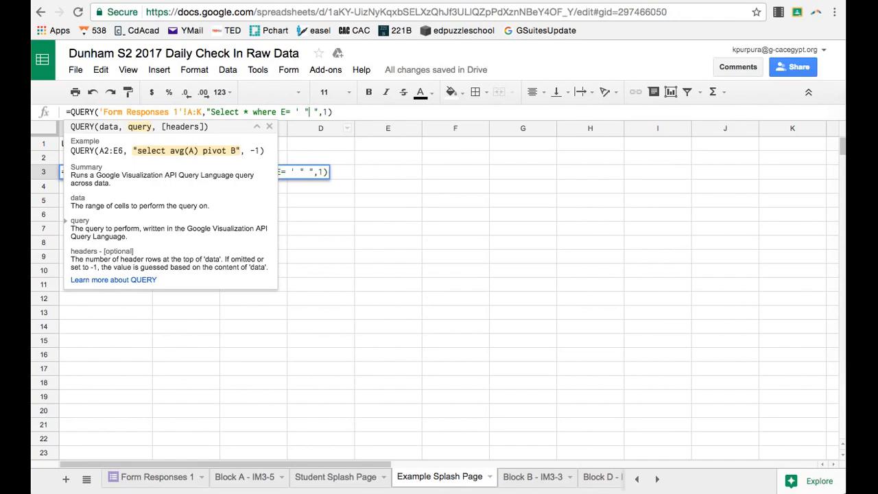
{"action": "type", "text": "&B1"}
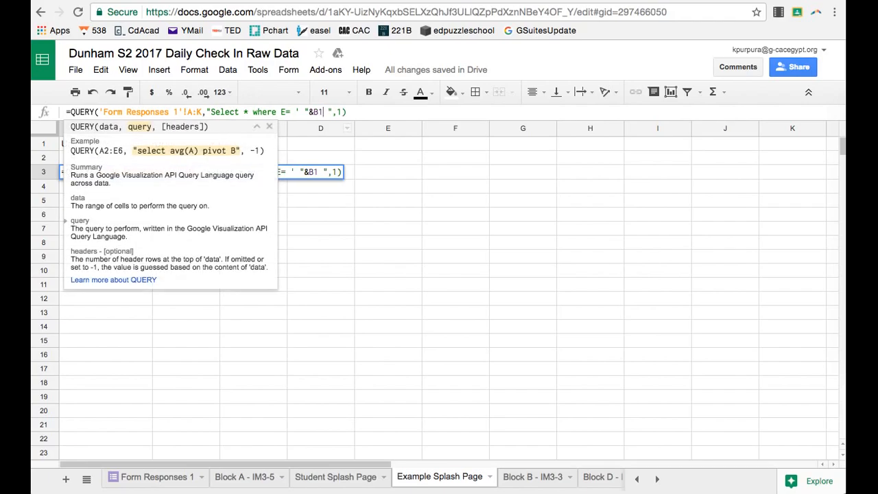
{"action": "type", "text": "&\" '"}
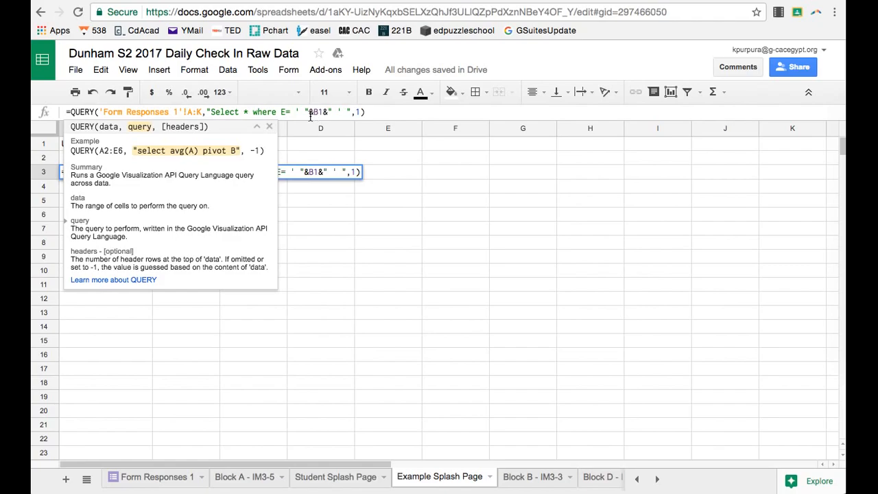
{"action": "key", "text": "Return"}
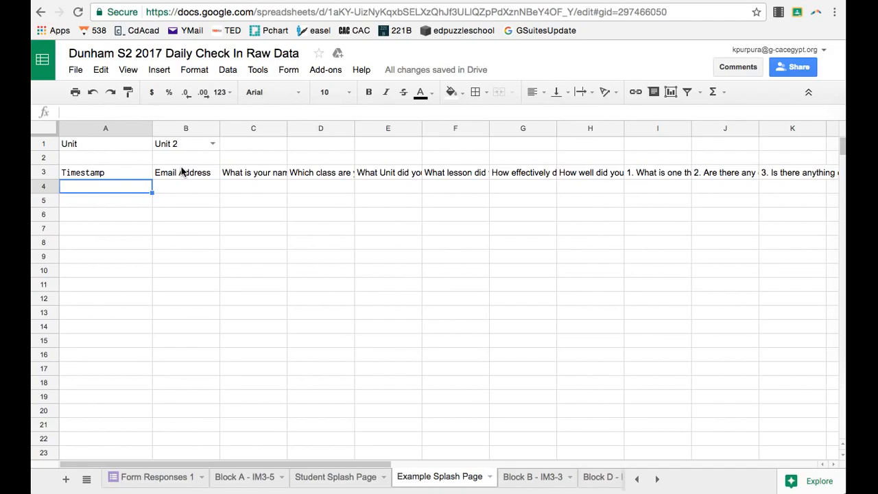
Step: Set the Unit dropdown in B1 to Unit 4 and review the QUERY formula in A3
{"action": "left_click", "coordinate": [213, 147]}
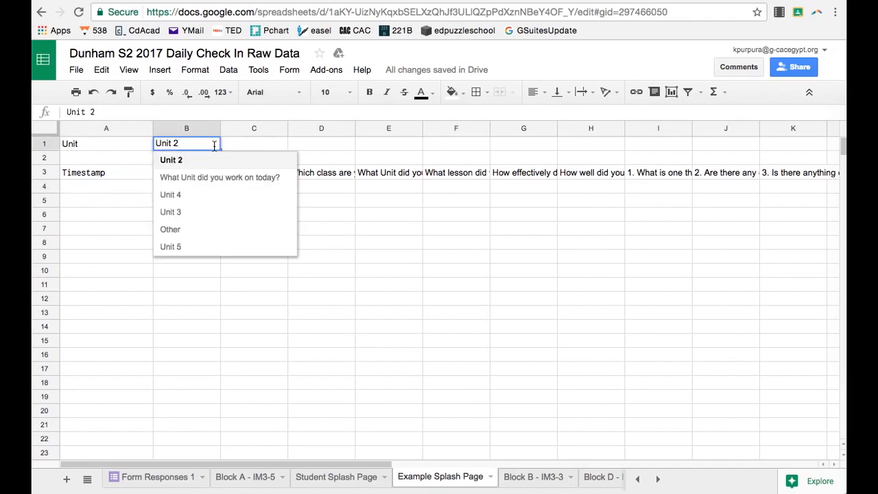
{"action": "left_click", "coordinate": [206, 194]}
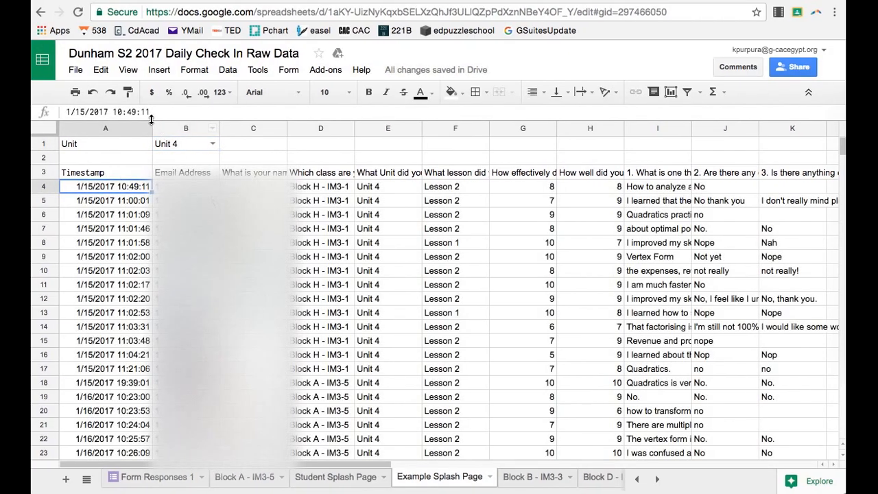
{"action": "left_click", "coordinate": [122, 177]}
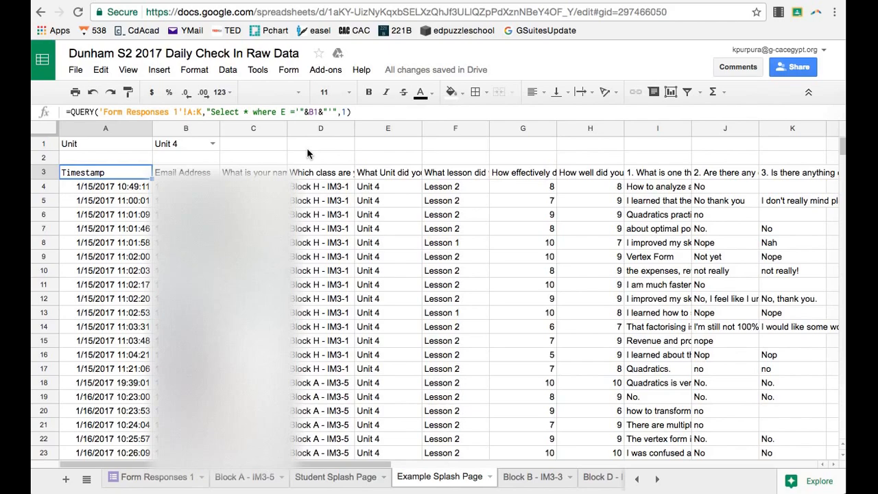
Step: Try adding a space inside each single quote around "&B1&" in A3's QUERY formula
{"action": "left_click", "coordinate": [300, 113]}
{"action": "left_click", "coordinate": [116, 167]}
{"action": "left_click", "coordinate": [299, 112]}
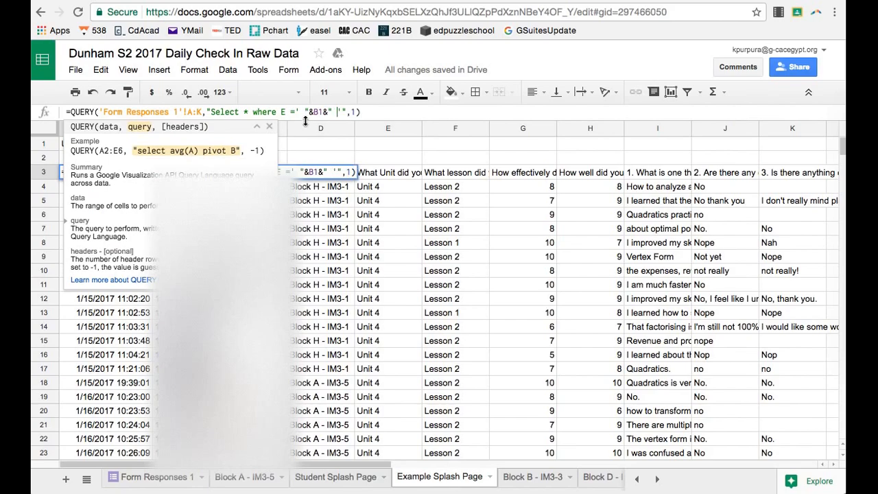
{"action": "key", "text": "Return"}
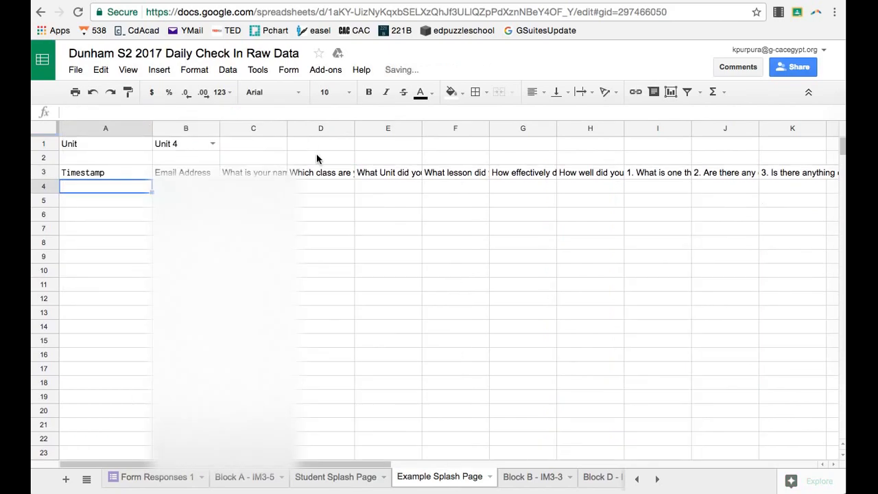
Step: Remove the extra spaces between the single and double quotes around &B1& in A3's QUERY formula
{"action": "left_click", "coordinate": [135, 169]}
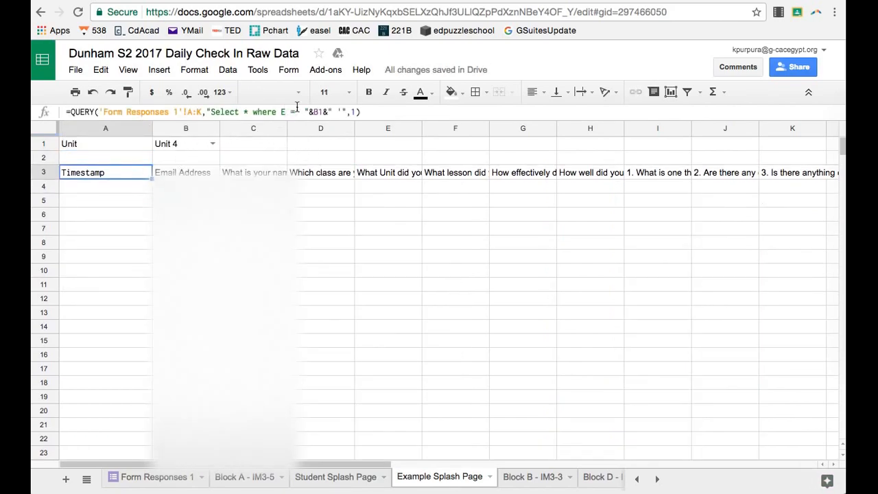
{"action": "left_click", "coordinate": [302, 111]}
{"action": "key", "text": "BackSpace"}
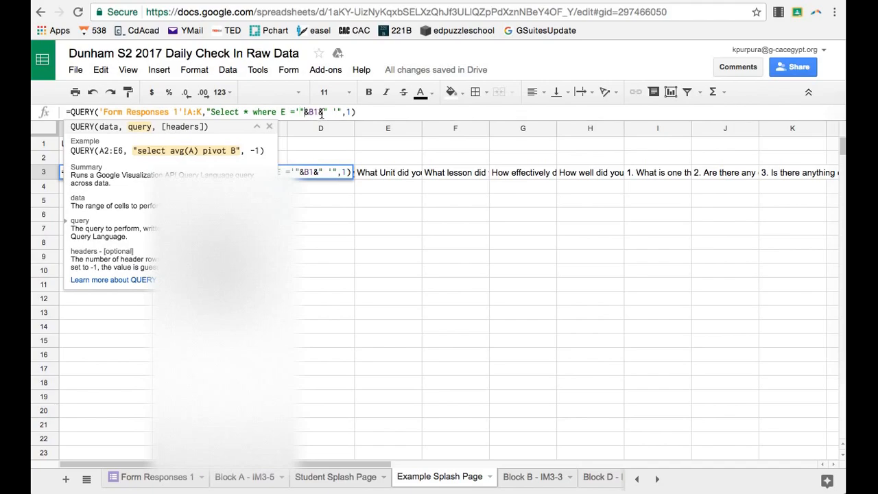
{"action": "left_click", "coordinate": [333, 112]}
{"action": "key", "text": "BackSpace"}
{"action": "key", "text": "Return"}
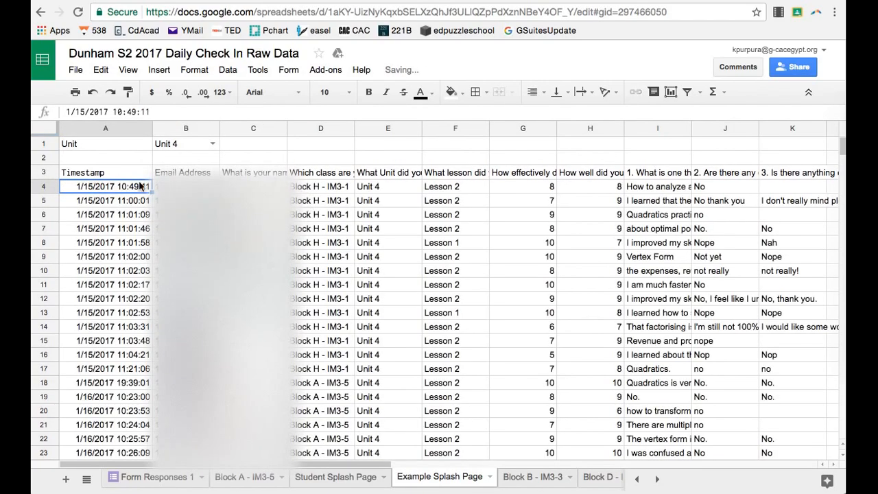
Step: Review the concatenated criterion '"&B1&"' in A3's QUERY formula and leave it unedited
{"action": "key", "text": "Up"}
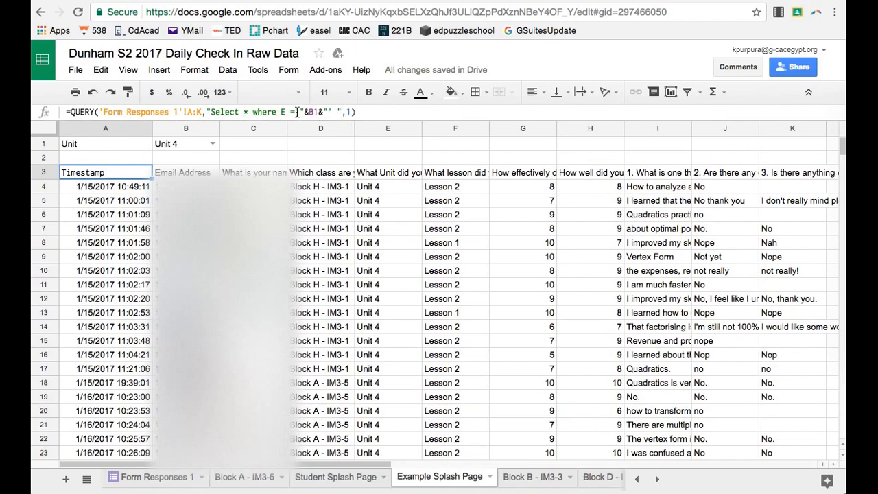
{"action": "left_click_drag", "start_coordinate": [296, 112], "coordinate": [333, 112]}
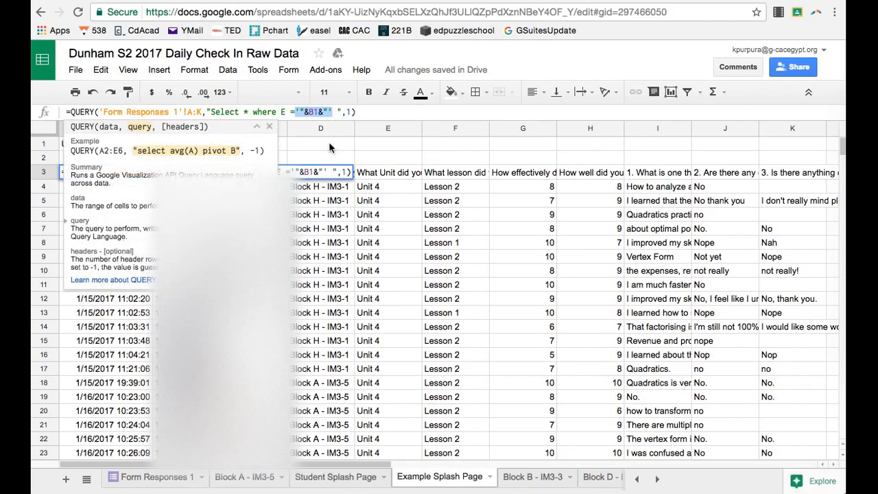
{"action": "key", "text": "Return"}
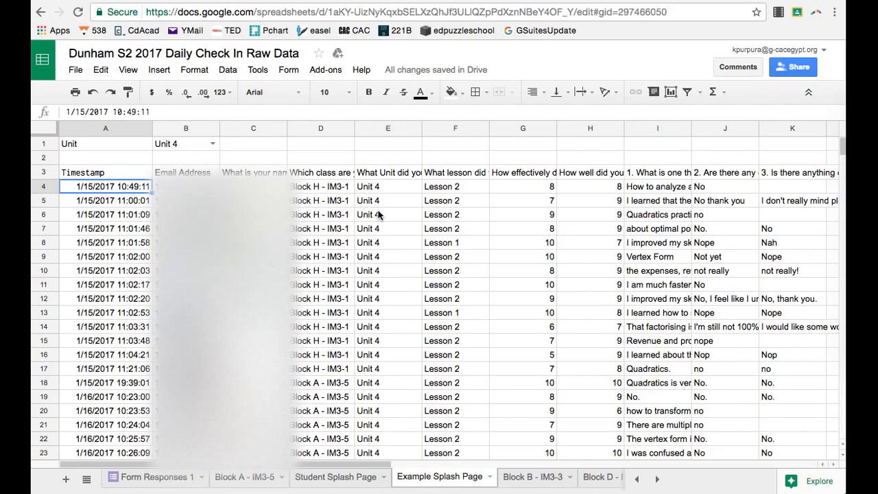
Step: Examine the unit and class columns of the filtered responses and return to the sheet's first row
{"action": "scroll", "coordinate": [378, 323], "scroll_direction": "down", "scroll_amount": 5}
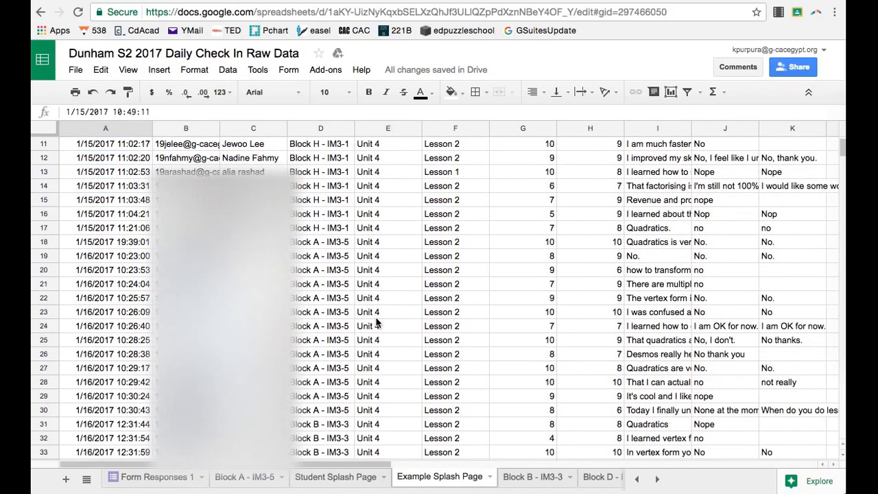
{"action": "scroll", "coordinate": [377, 322], "scroll_direction": "down", "scroll_amount": 18}
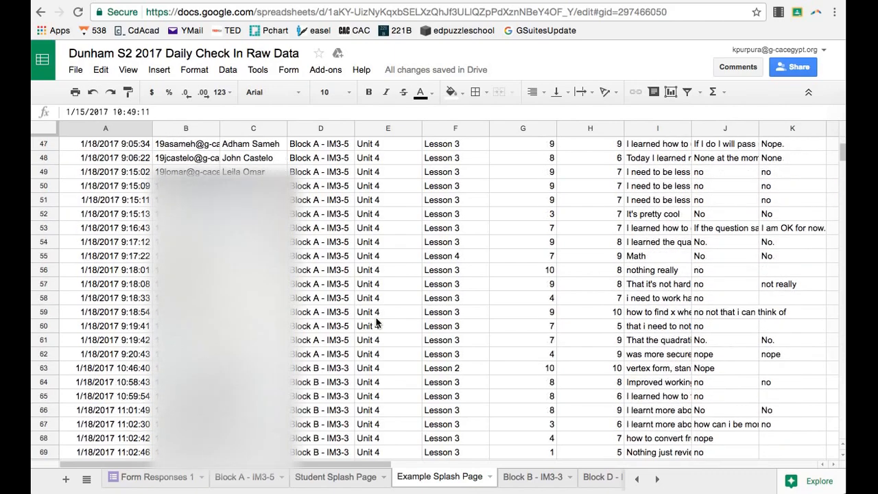
{"action": "scroll", "coordinate": [377, 323], "scroll_direction": "down", "scroll_amount": 6}
{"action": "scroll", "coordinate": [319, 378], "scroll_direction": "down", "scroll_amount": 2}
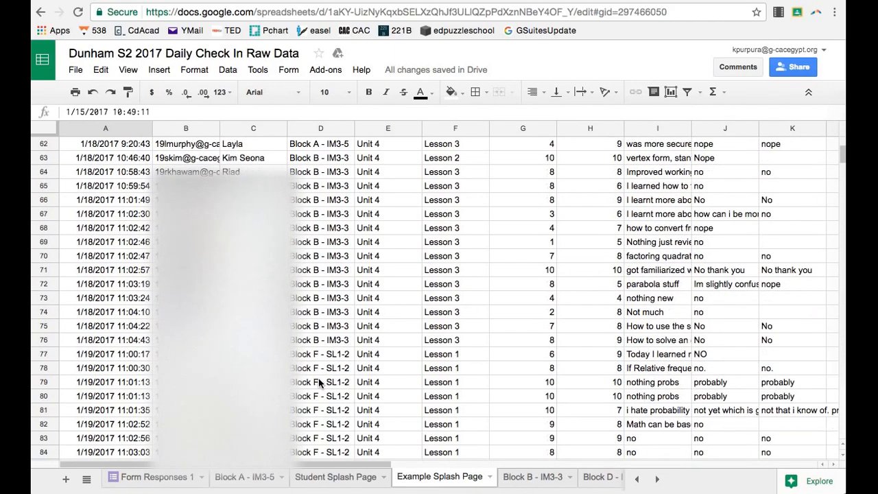
{"action": "scroll", "coordinate": [327, 355], "scroll_direction": "down", "scroll_amount": 2}
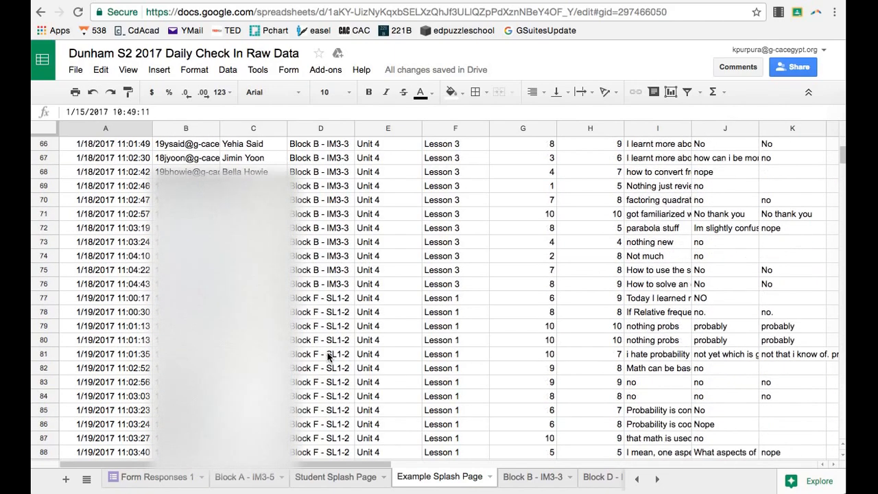
{"action": "scroll", "coordinate": [328, 355], "scroll_direction": "down", "scroll_amount": 2}
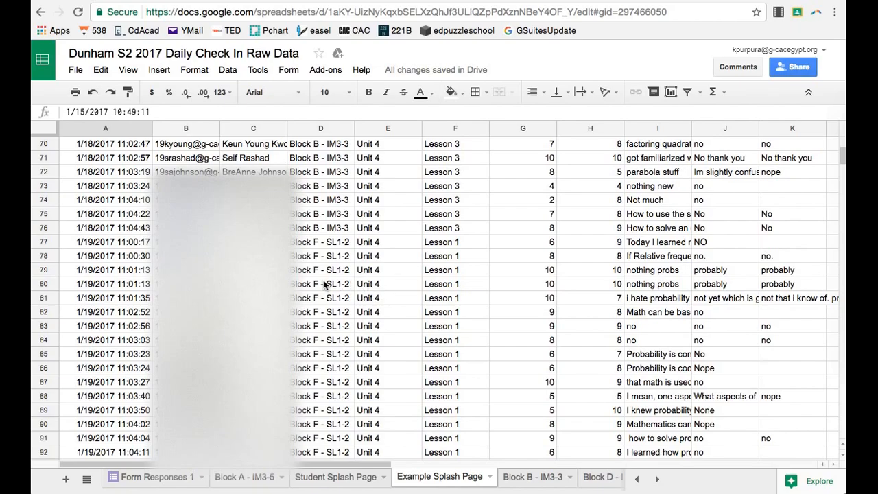
{"action": "scroll", "coordinate": [324, 284], "scroll_direction": "down", "scroll_amount": 13}
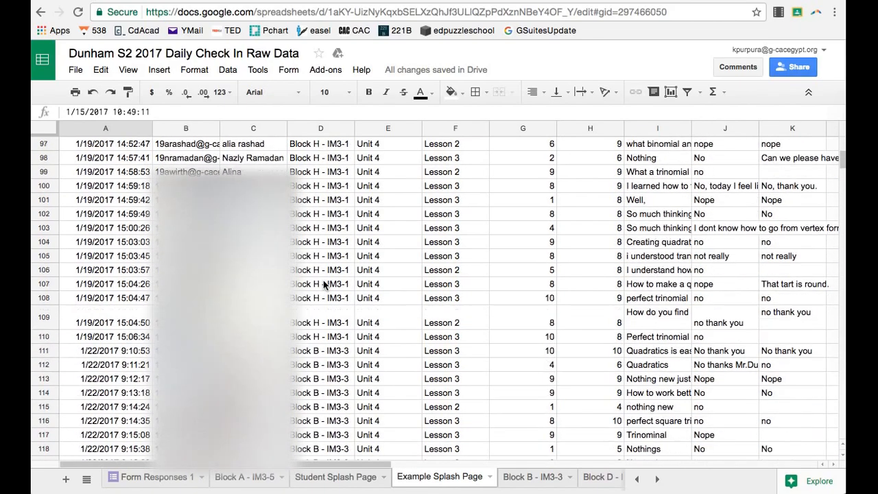
{"action": "scroll", "coordinate": [324, 282], "scroll_direction": "up", "scroll_amount": 20}
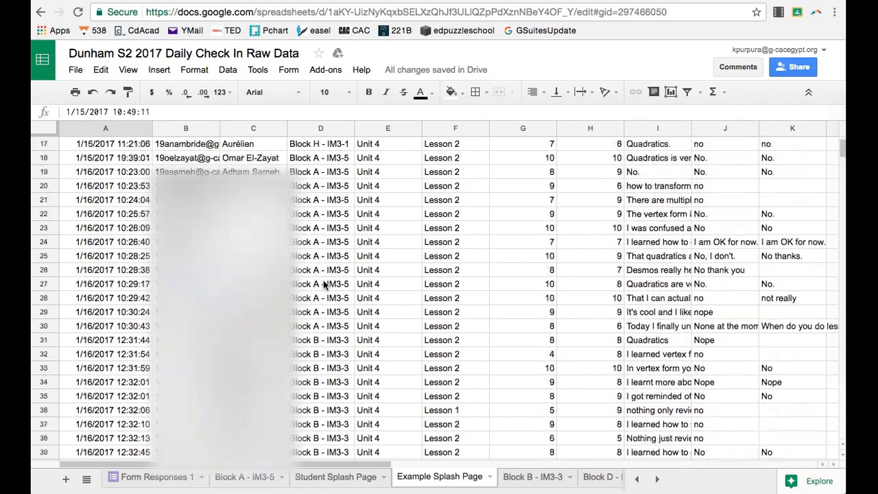
{"action": "scroll", "coordinate": [323, 280], "scroll_direction": "up", "scroll_amount": 6}
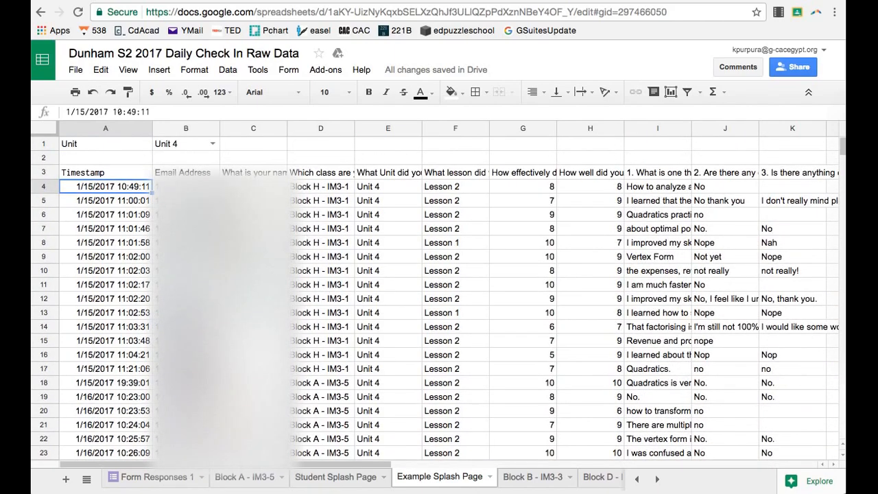
Step: Set the Unit dropdown in B1 to Unit 3 and look through the filtered responses
{"action": "left_click", "coordinate": [212, 144]}
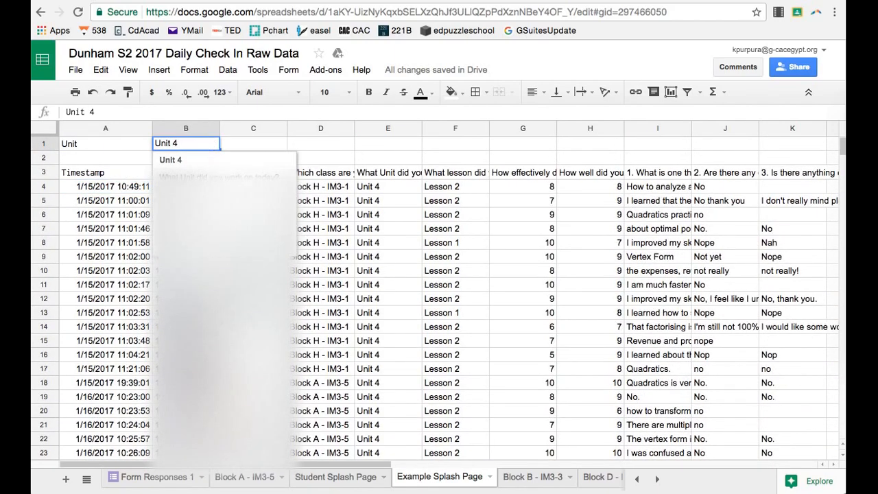
{"action": "left_click", "coordinate": [204, 178]}
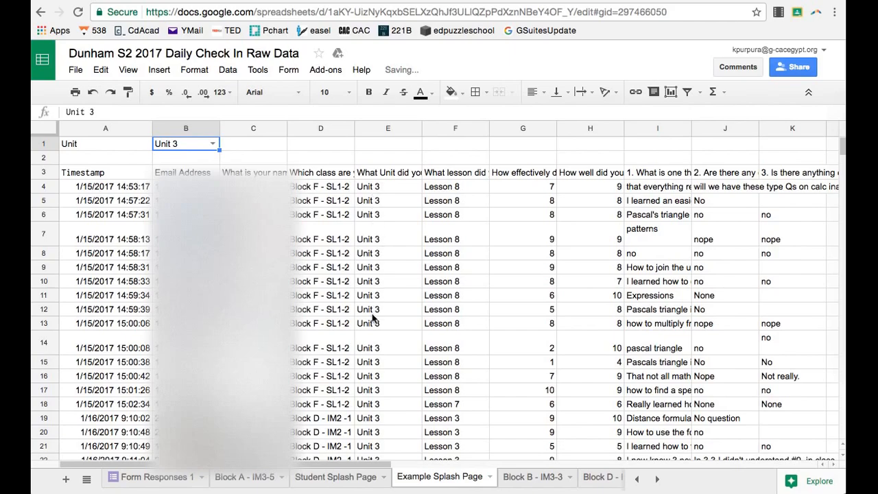
{"action": "scroll", "coordinate": [374, 319], "scroll_direction": "down", "scroll_amount": 3}
{"action": "scroll", "coordinate": [373, 319], "scroll_direction": "down", "scroll_amount": 3}
{"action": "scroll", "coordinate": [374, 318], "scroll_direction": "up", "scroll_amount": 7}
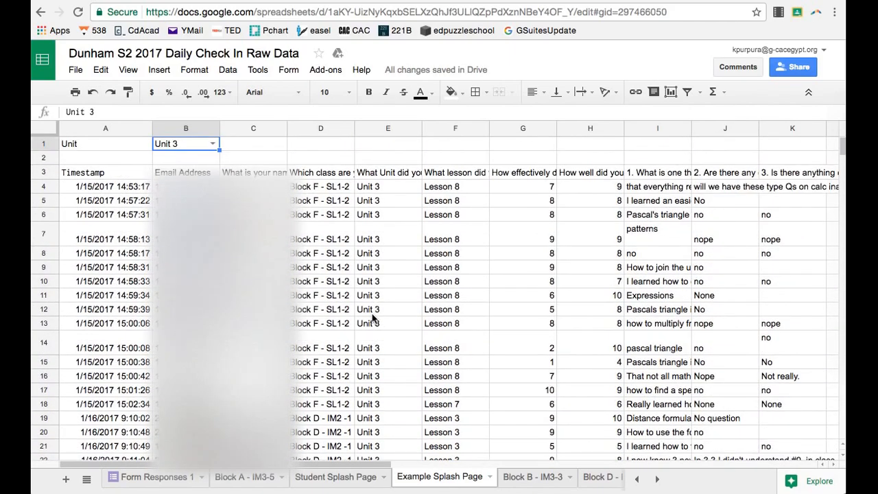
Step: Change the unit in B1 to Unit 2 to test the filter
{"action": "double_click", "coordinate": [212, 143]}
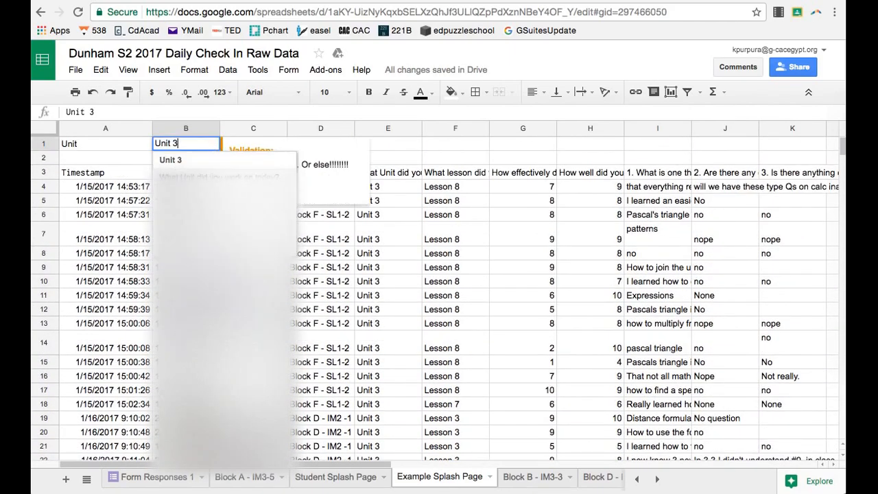
{"action": "key", "text": "BackSpace"}
{"action": "type", "text": "2"}
{"action": "key", "text": "Return"}
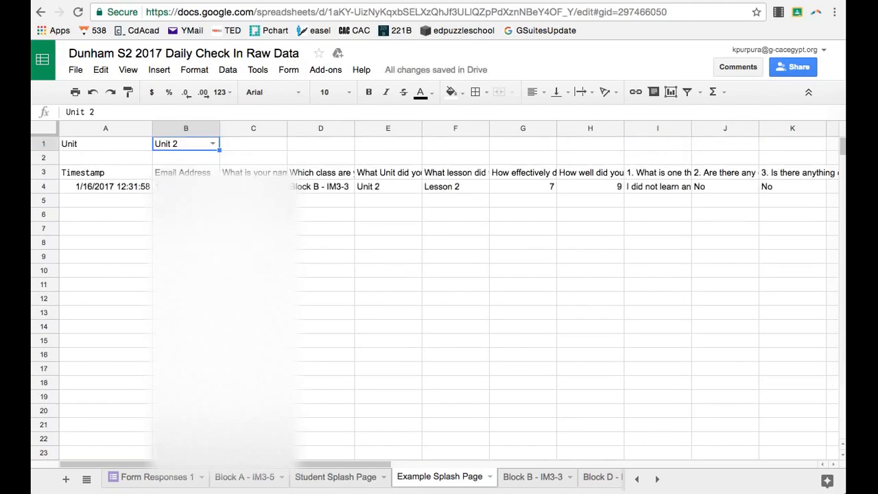
Step: Test the filter with B1's dropdown set to Other and return it to Unit 4
{"action": "left_click", "coordinate": [213, 144]}
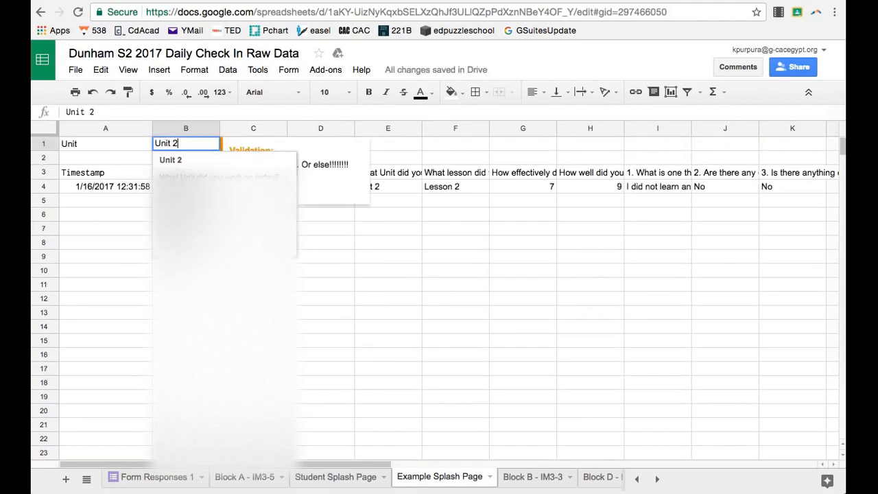
{"action": "left_click", "coordinate": [180, 211]}
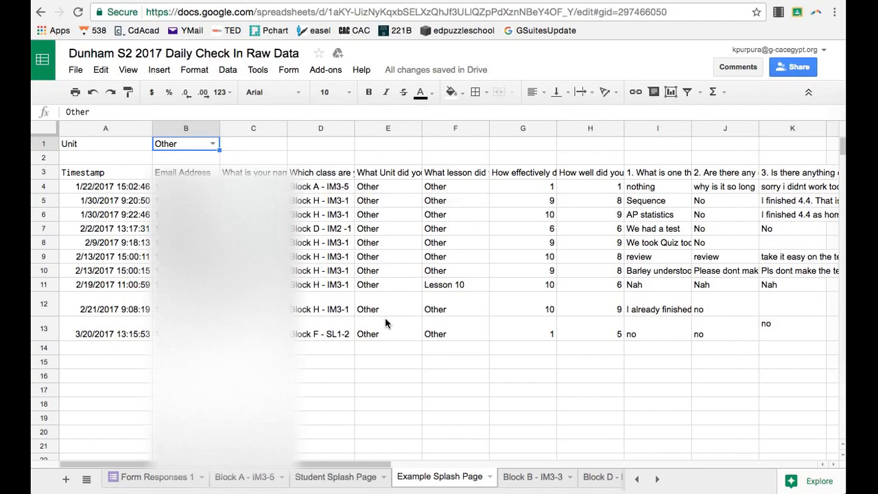
{"action": "left_click", "coordinate": [212, 144]}
{"action": "left_click", "coordinate": [192, 206]}
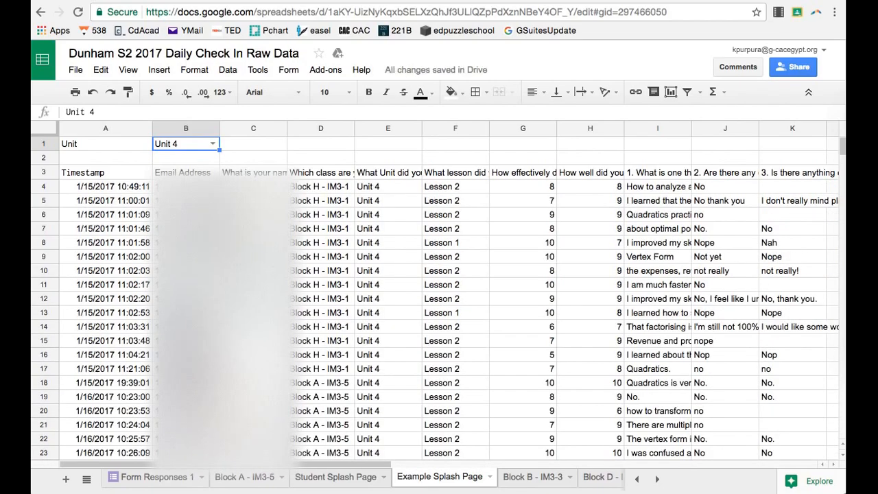
Step: Replace the label in A1 with "Student E-mail"
{"action": "left_click", "coordinate": [134, 147]}
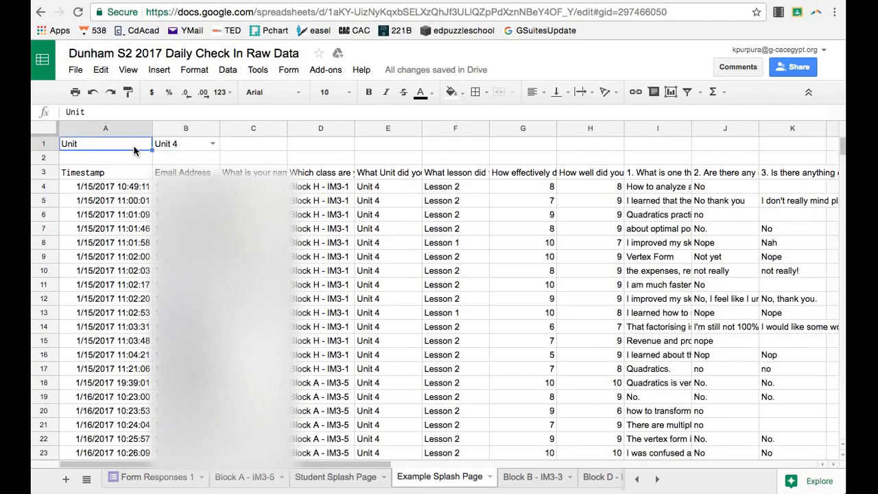
{"action": "type", "text": "Student Em"}
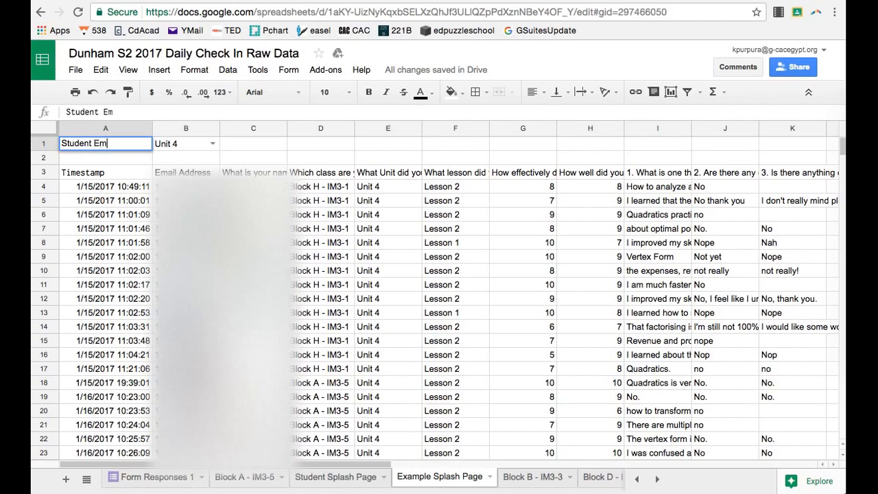
{"action": "type", "text": "ail"}
{"action": "left_click", "coordinate": [99, 145]}
{"action": "type", "text": "-"}
{"action": "left_click", "coordinate": [159, 146]}
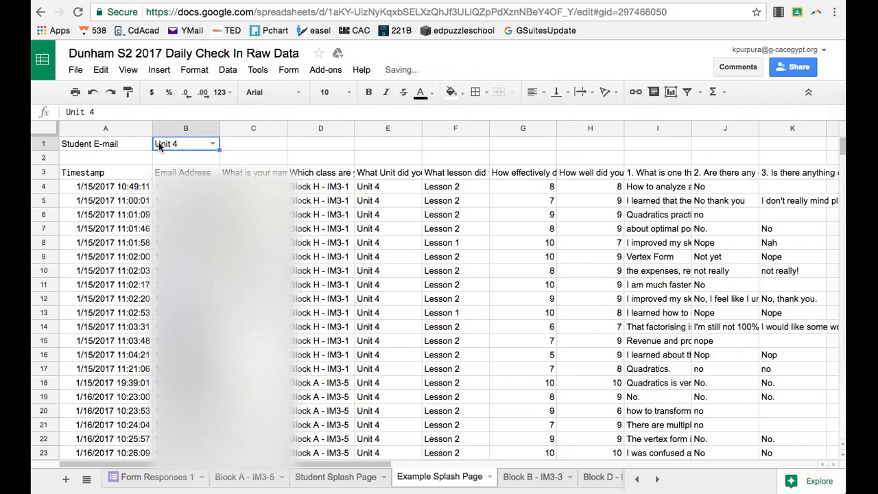
Step: Inspect the existing dropdown in B1 and clear the cell's formatting
{"action": "mouse_move", "coordinate": [170, 149]}
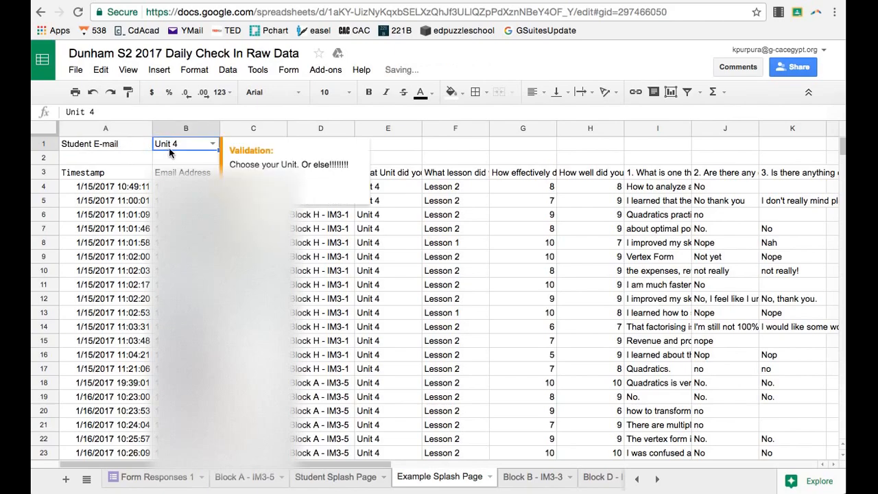
{"action": "left_click", "coordinate": [212, 147]}
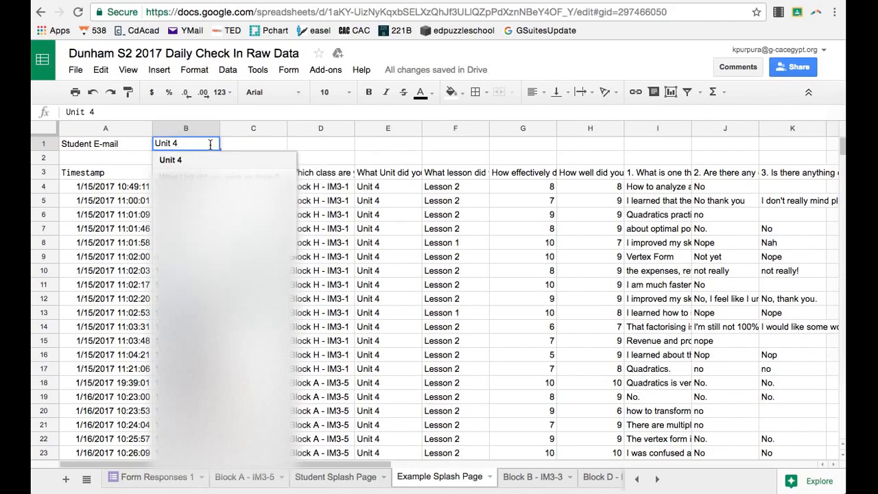
{"action": "left_click", "coordinate": [210, 148]}
{"action": "left_click", "coordinate": [210, 144]}
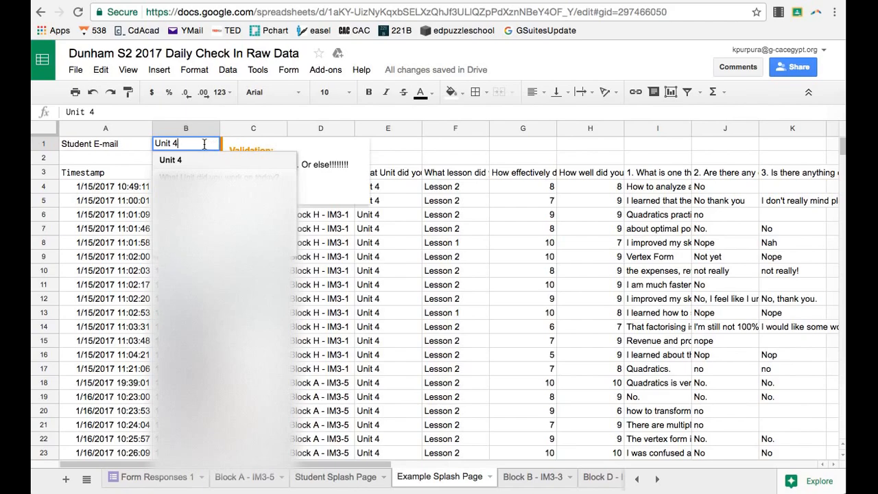
{"action": "left_click", "coordinate": [218, 142]}
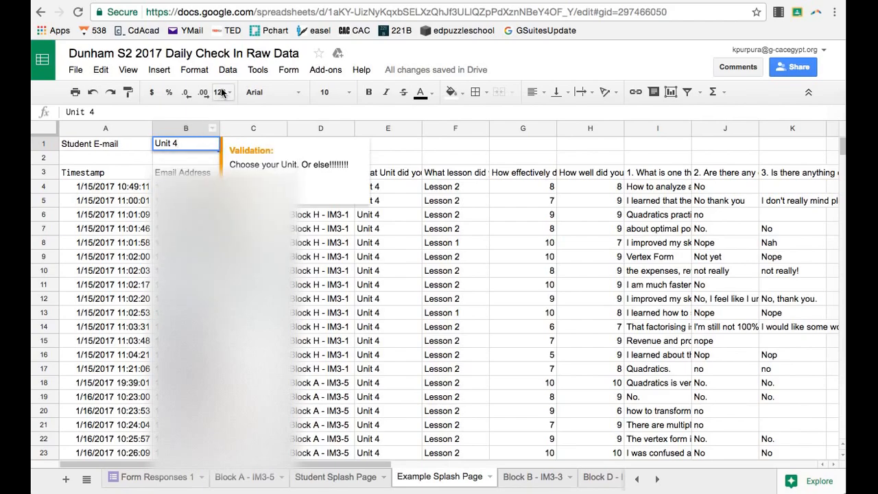
{"action": "left_click", "coordinate": [192, 69]}
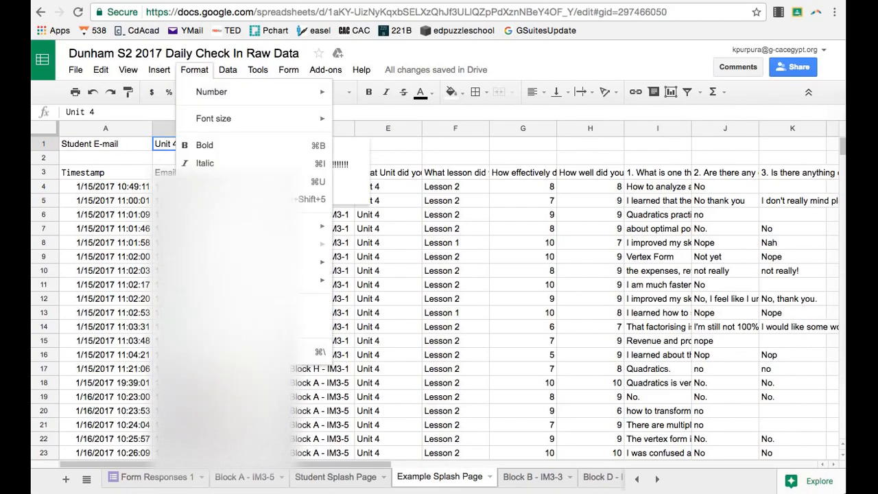
{"action": "left_click", "coordinate": [206, 352]}
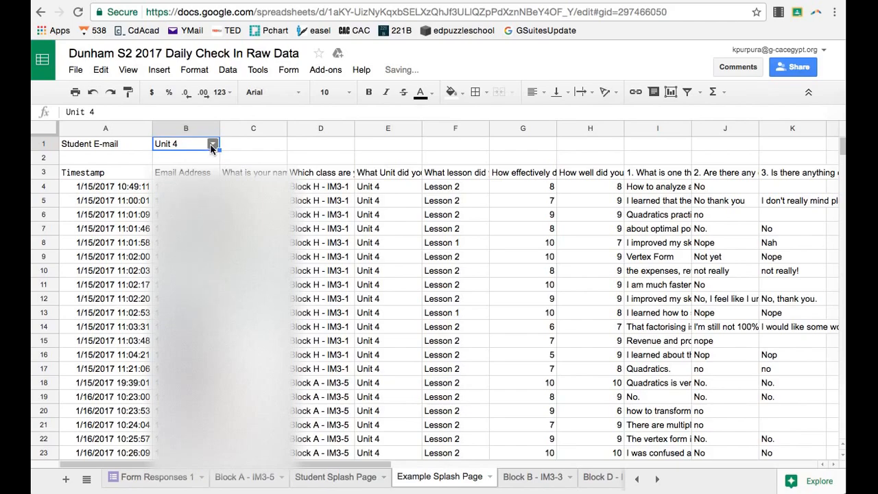
Step: Change the source range of B1's dropdown validation to column B of the form responses, 'Form Responses 1'!B:B
{"action": "left_click", "coordinate": [228, 69]}
{"action": "left_click", "coordinate": [261, 280]}
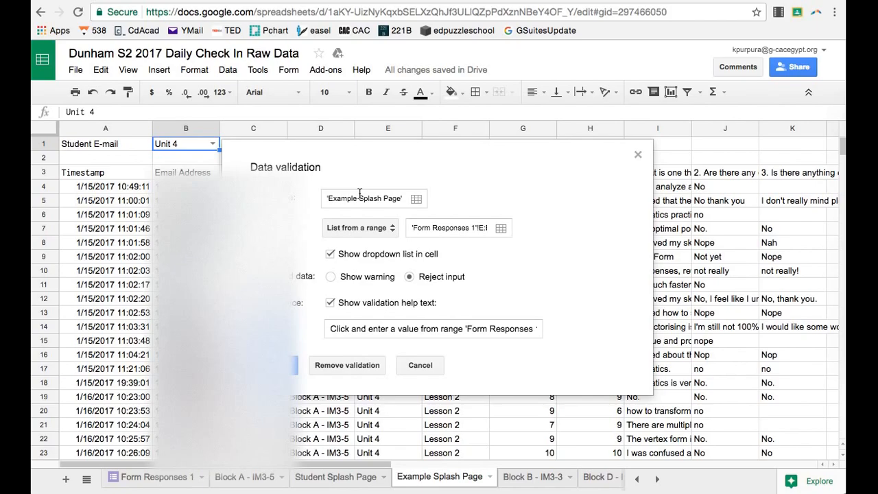
{"action": "left_click", "coordinate": [500, 227]}
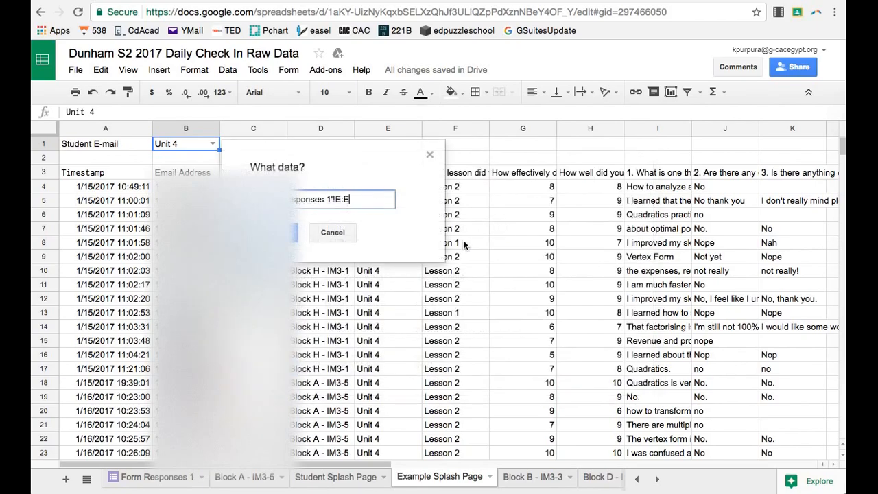
{"action": "left_click", "coordinate": [193, 476]}
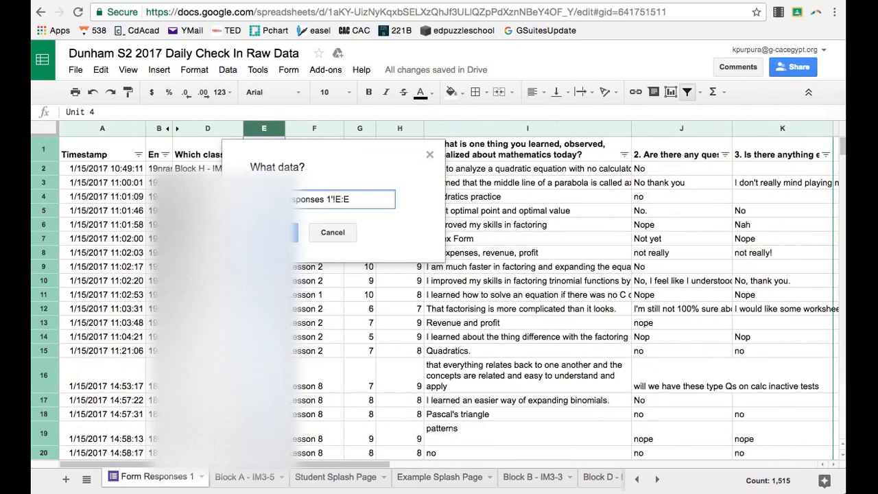
{"action": "right_click", "coordinate": [158, 130]}
{"action": "left_click", "coordinate": [155, 133]}
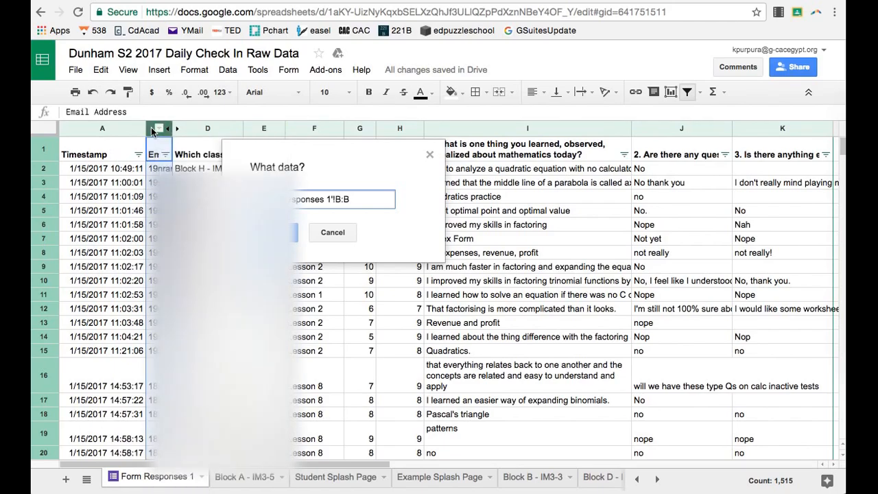
{"action": "left_click", "coordinate": [293, 232]}
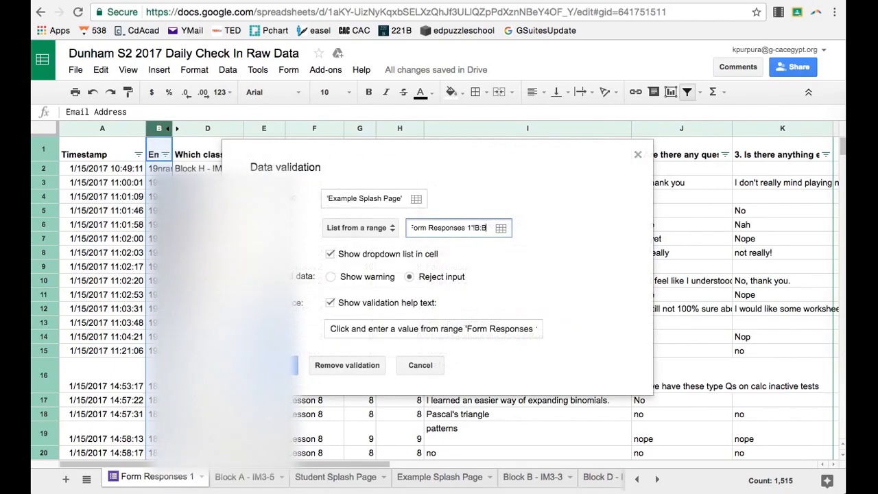
Step: Replace the validation help text with "Choose an e-mail address." and save the rule
{"action": "left_click", "coordinate": [332, 328]}
{"action": "triple_click", "coordinate": [539, 332]}
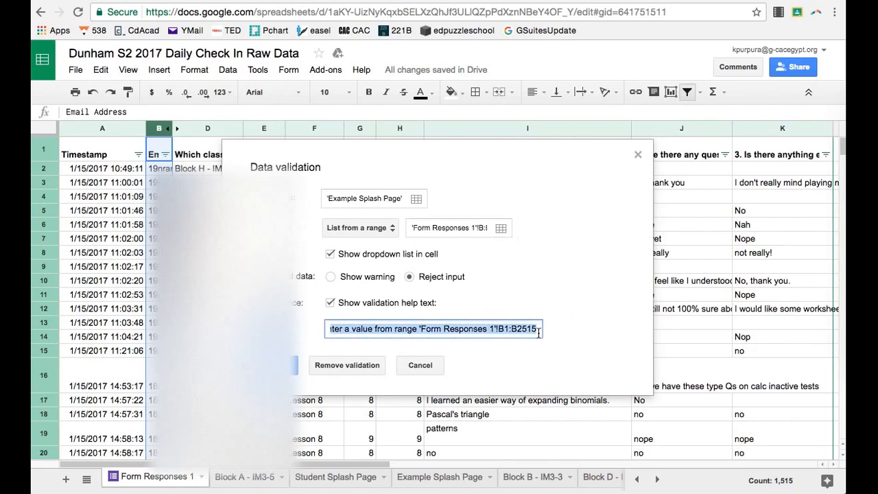
{"action": "key", "text": "BackSpace"}
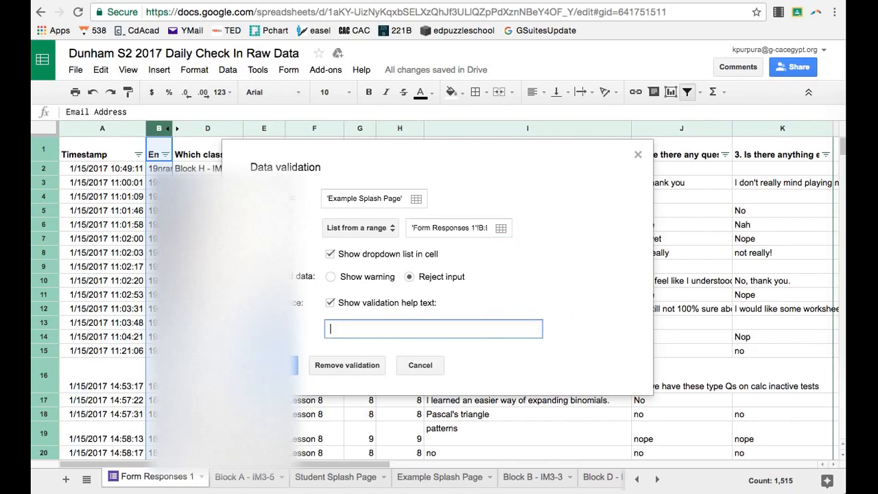
{"action": "type", "text": "Choose an e-mail address."}
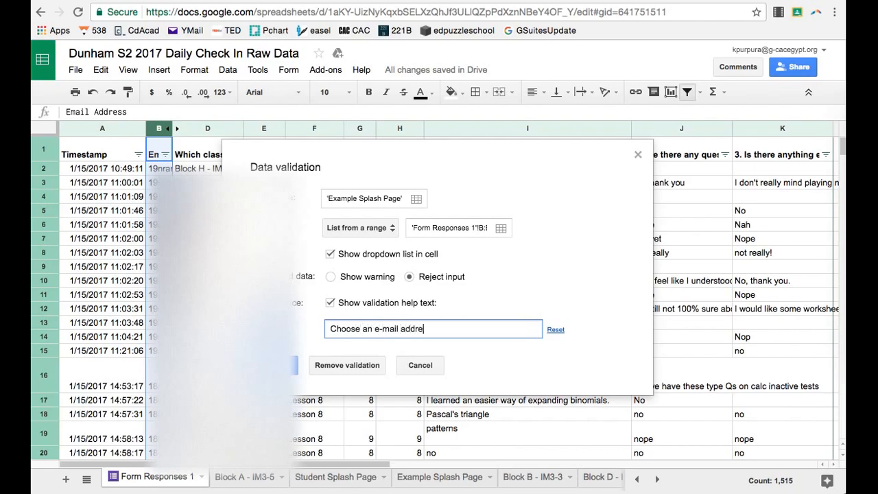
{"action": "left_click", "coordinate": [277, 365]}
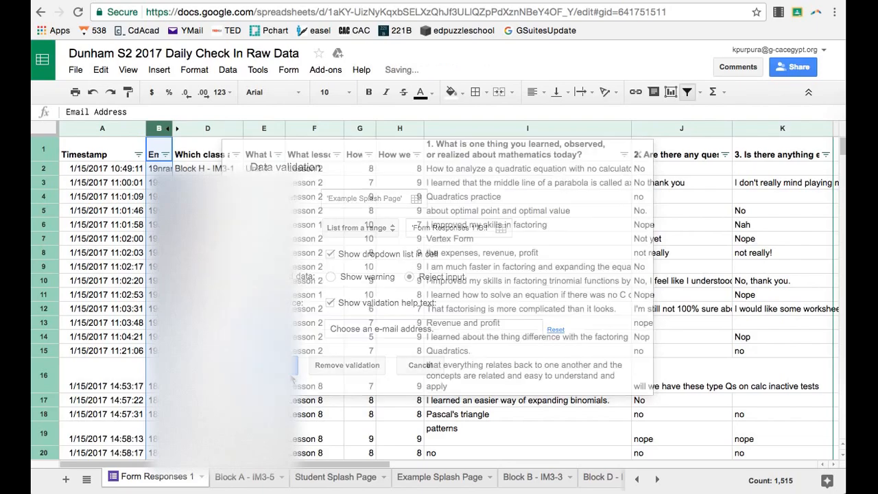
Step: Return to the Example Splash Page sheet and choose a student's e-mail address from B1's dropdown
{"action": "left_click", "coordinate": [418, 478]}
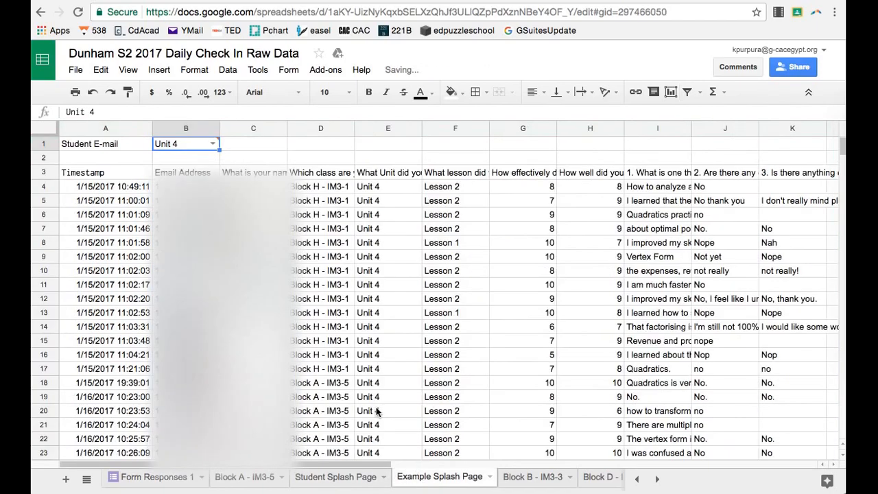
{"action": "double_click", "coordinate": [214, 143]}
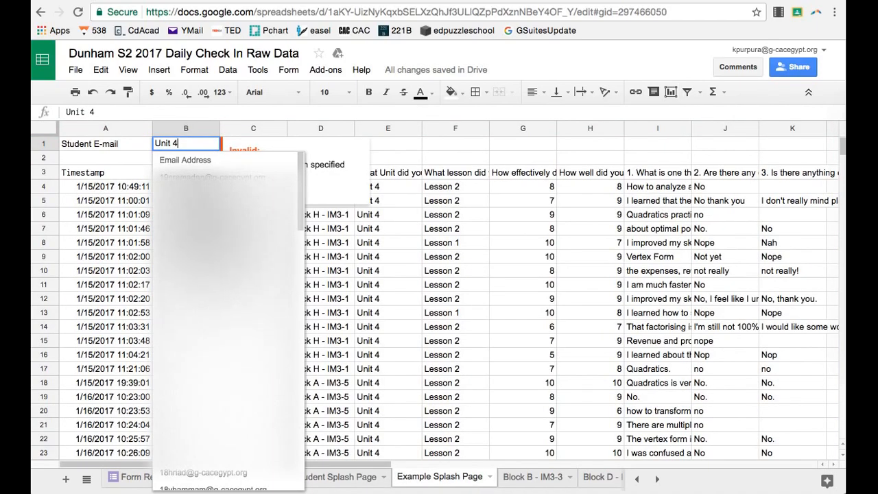
{"action": "left_click", "coordinate": [214, 230]}
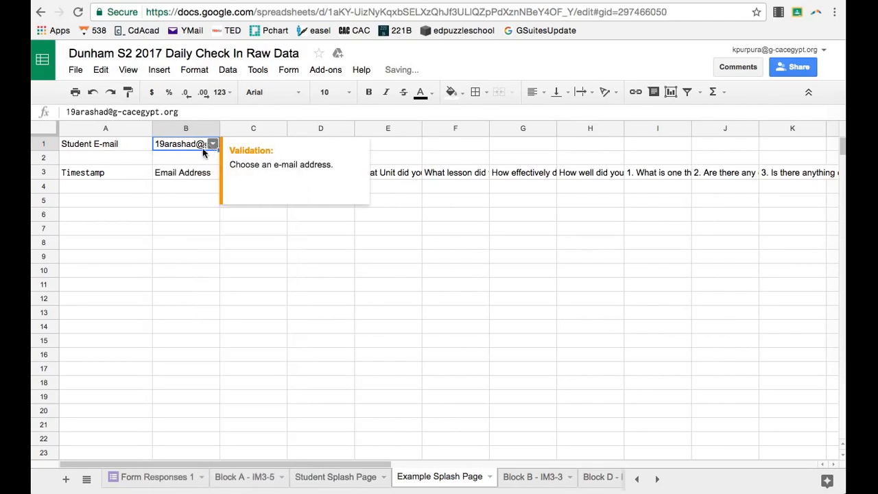
Step: Edit the QUERY formula in A3 so its where clause matches column B against B1
{"action": "left_click", "coordinate": [83, 177]}
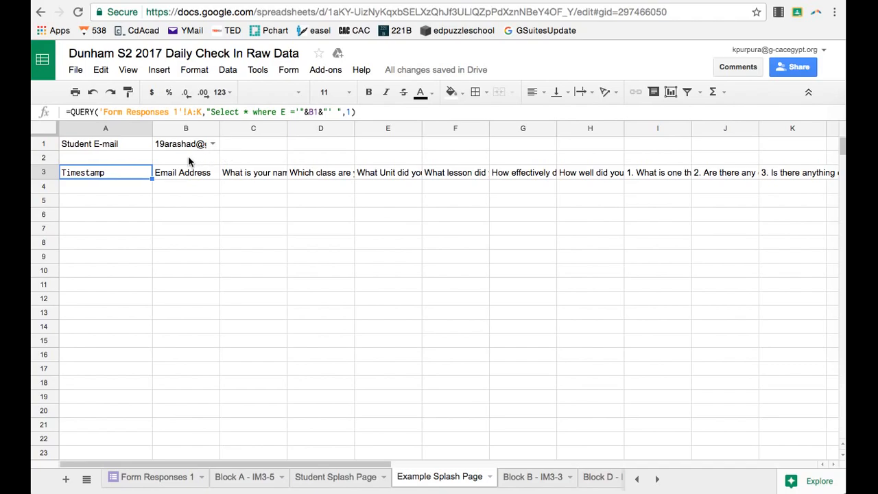
{"action": "left_click", "coordinate": [282, 113]}
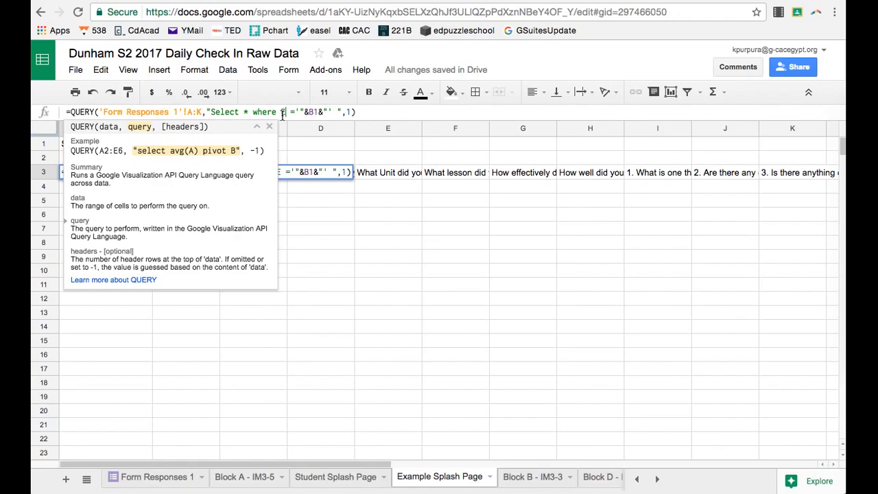
{"action": "key", "text": "BackSpace"}
{"action": "type", "text": "B"}
{"action": "key", "text": "Return"}
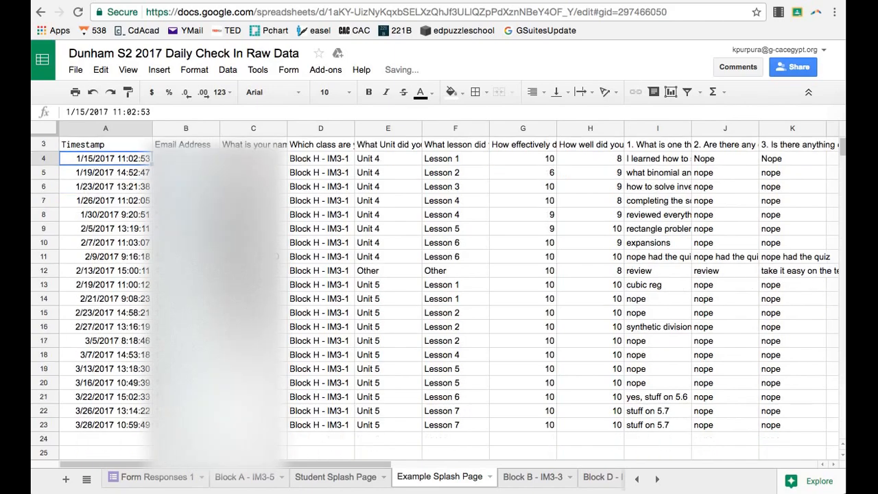
Step: Look over the filtered responses and select a different student's e-mail address in B1
{"action": "scroll", "coordinate": [435, 297], "scroll_direction": "down", "scroll_amount": 2}
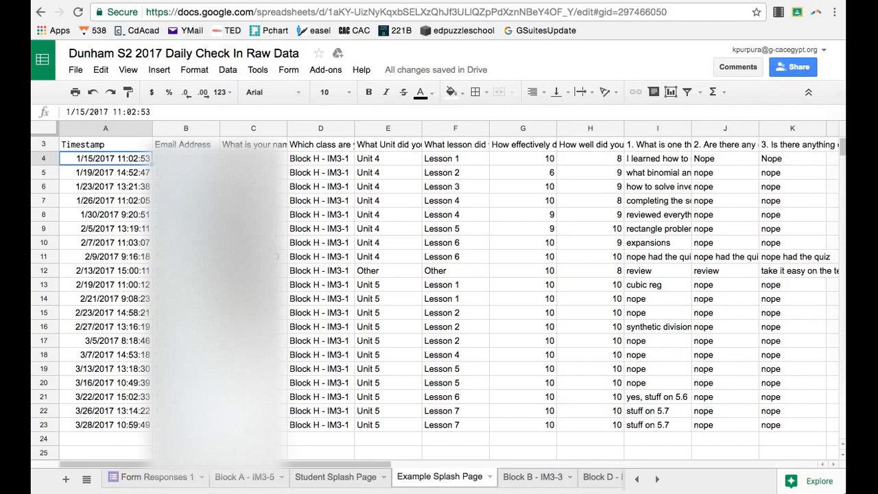
{"action": "scroll", "coordinate": [179, 142], "scroll_direction": "up", "scroll_amount": 2}
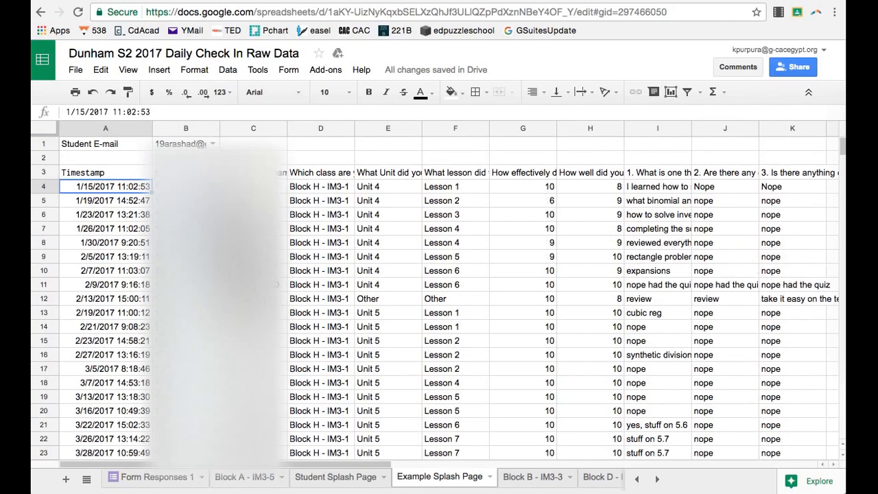
{"action": "left_click", "coordinate": [213, 144]}
{"action": "left_click", "coordinate": [207, 300]}
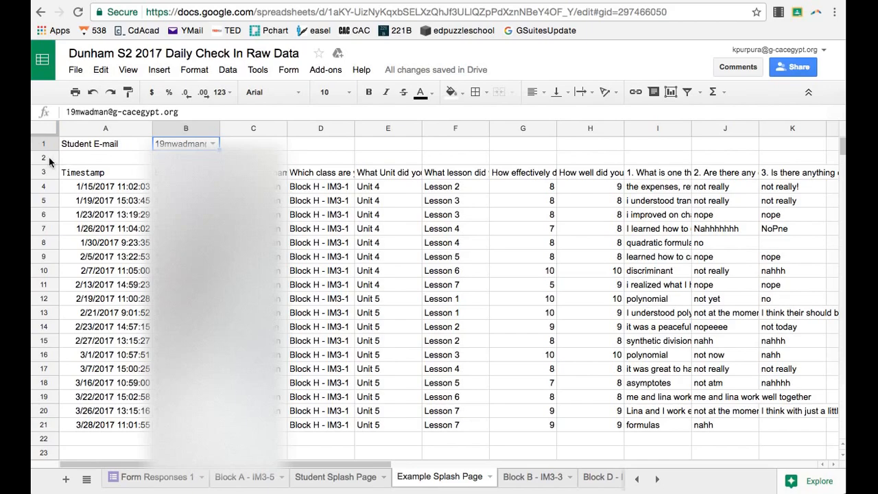
Step: Enter the label "Unit" in cell A2
{"action": "left_click", "coordinate": [72, 159]}
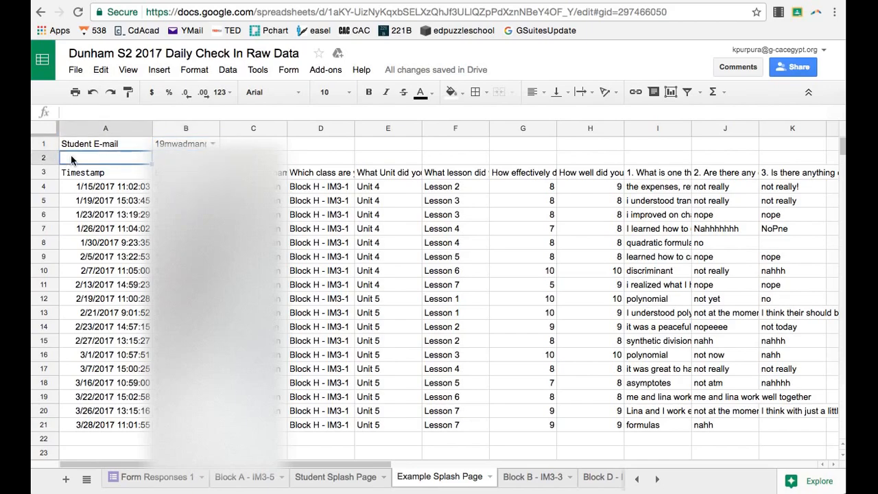
{"action": "type", "text": "Unit"}
{"action": "key", "text": "Tab"}
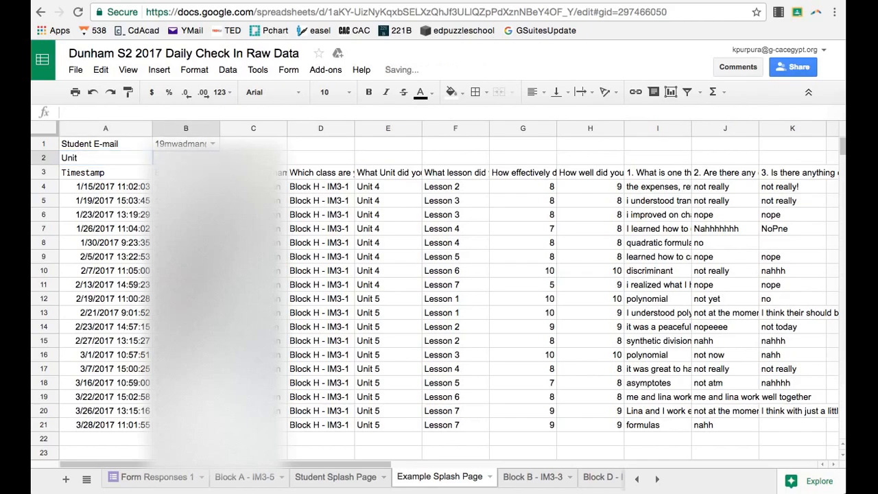
Step: Set up a data validation list for B2 that draws from the range 'Form Responses 1'!E:E
{"action": "left_click", "coordinate": [228, 69]}
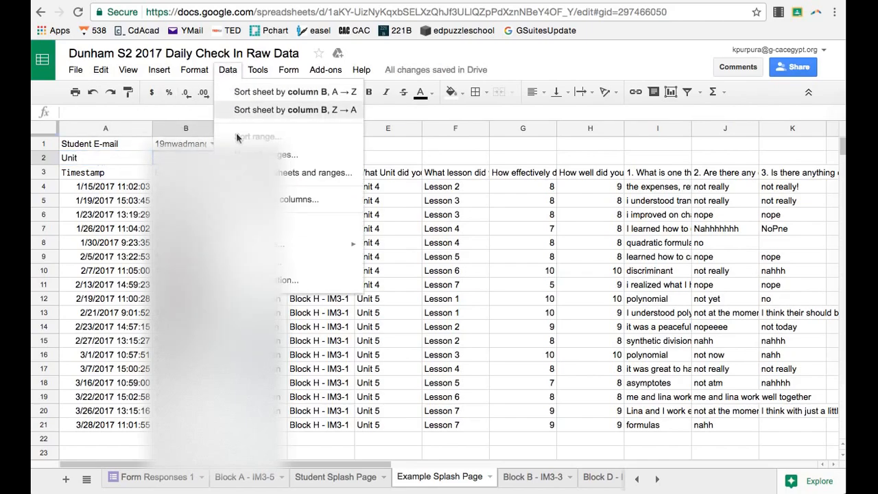
{"action": "left_click", "coordinate": [295, 279]}
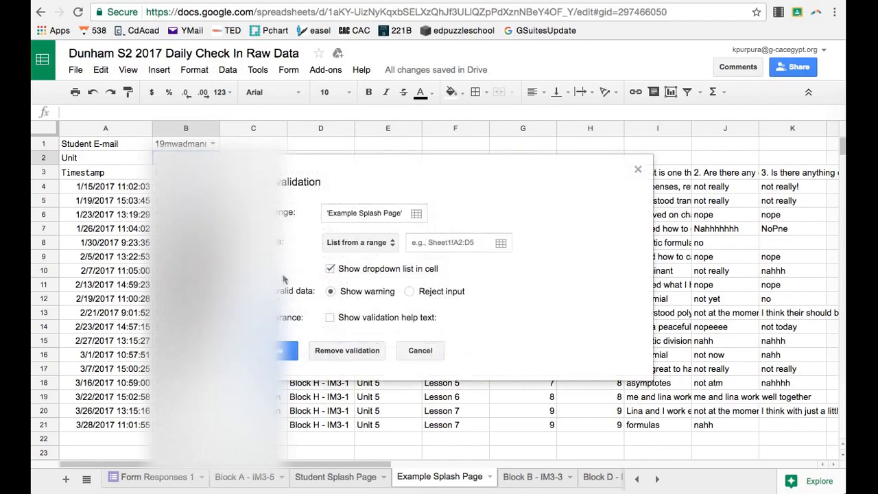
{"action": "left_click", "coordinate": [500, 243]}
{"action": "left_click", "coordinate": [157, 476]}
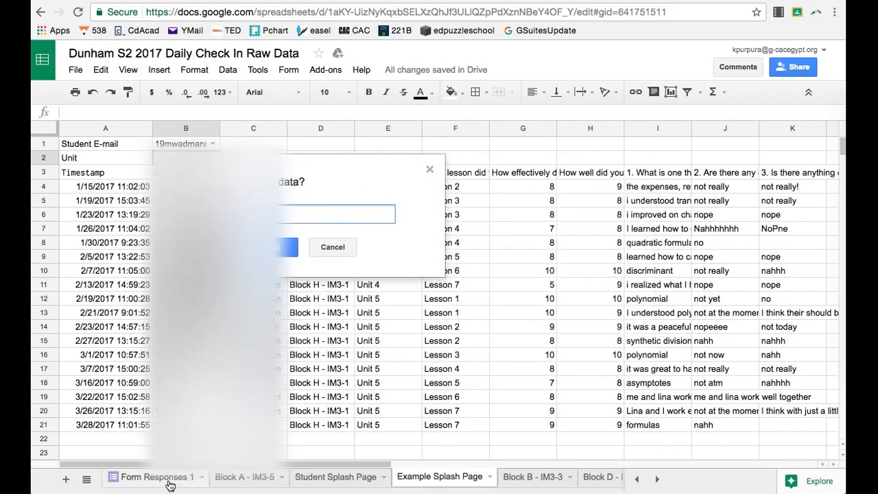
{"action": "left_click", "coordinate": [264, 130]}
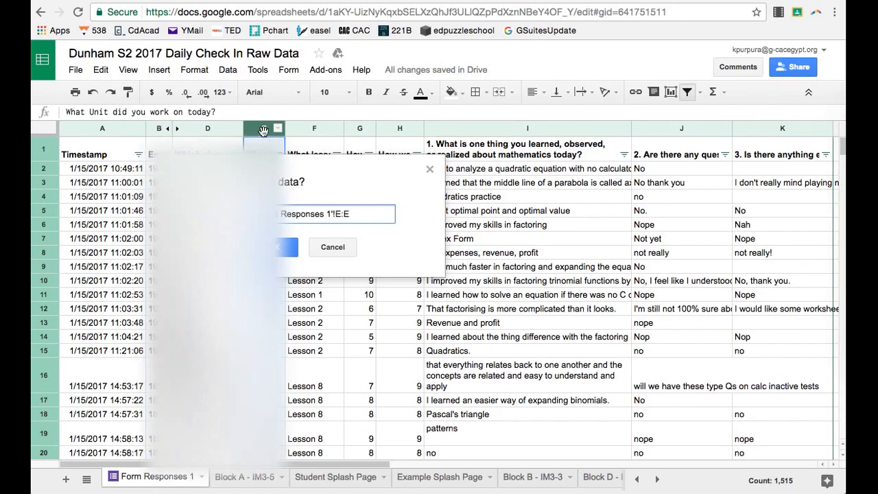
{"action": "left_click", "coordinate": [287, 248]}
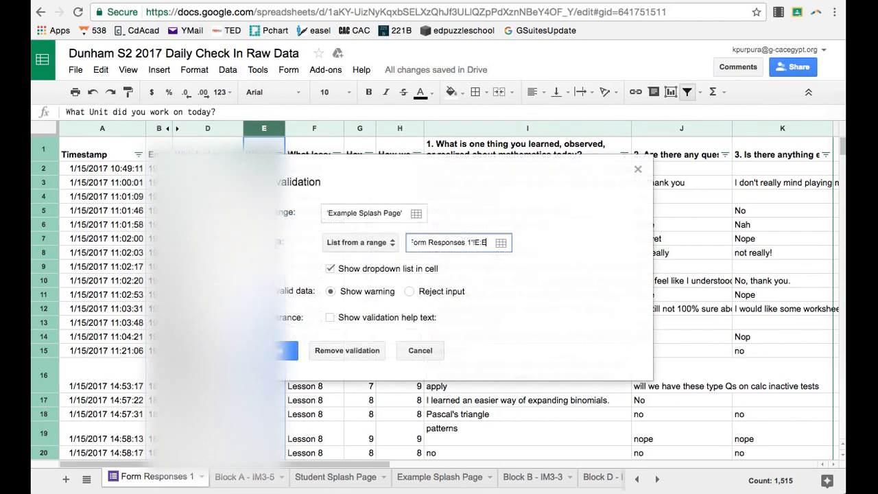
Step: Make B2's validation reject invalid input, show the help text "Pick a unit", and save the rule
{"action": "left_click", "coordinate": [330, 317]}
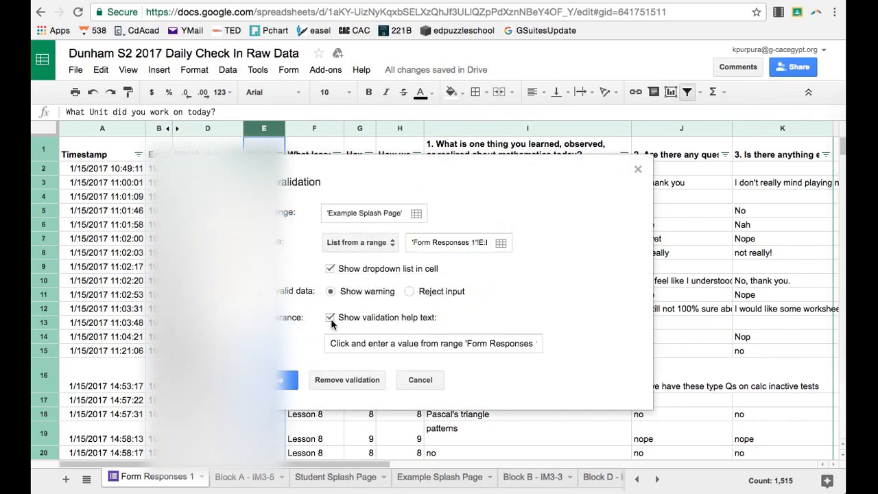
{"action": "left_click", "coordinate": [362, 340]}
{"action": "left_click", "coordinate": [410, 291]}
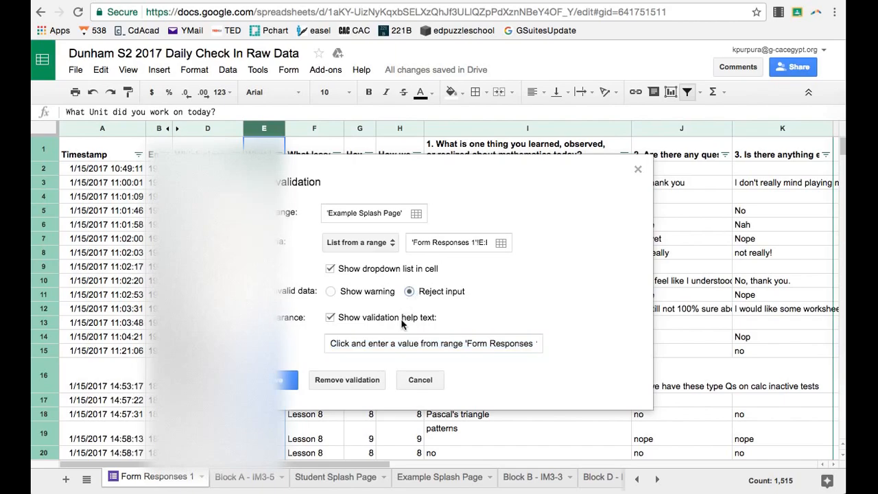
{"action": "left_click", "coordinate": [397, 344]}
{"action": "type", "text": "Pick a uin"}
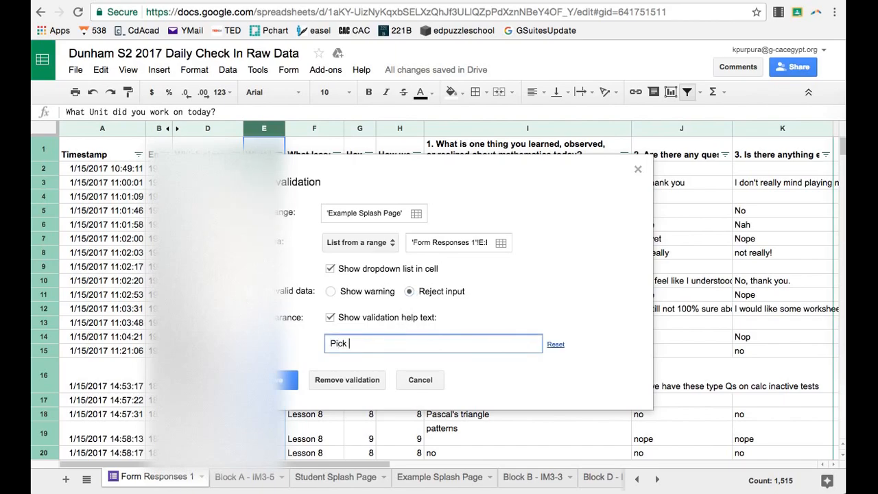
{"action": "key", "text": "BackSpace"}
{"action": "key", "text": "BackSpace"}
{"action": "type", "text": "nit"}
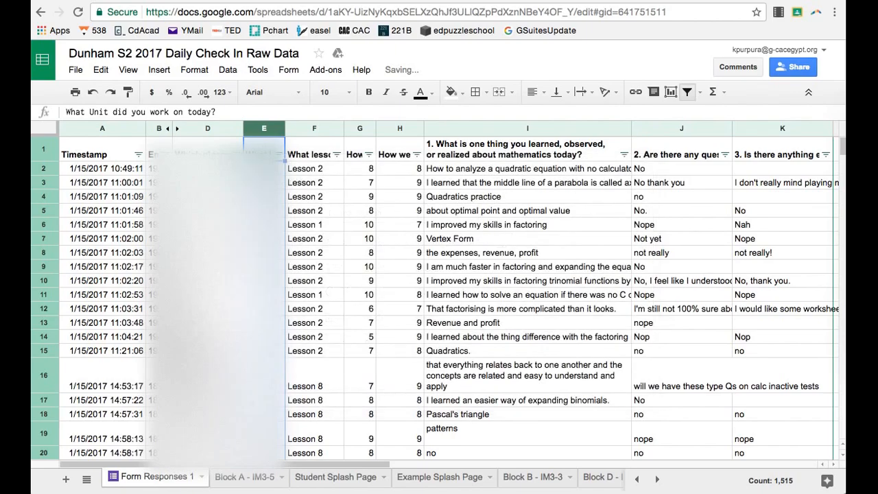
Step: Return to the Example Splash Page sheet and choose Unit 3 from B2's dropdown
{"action": "left_click", "coordinate": [415, 477]}
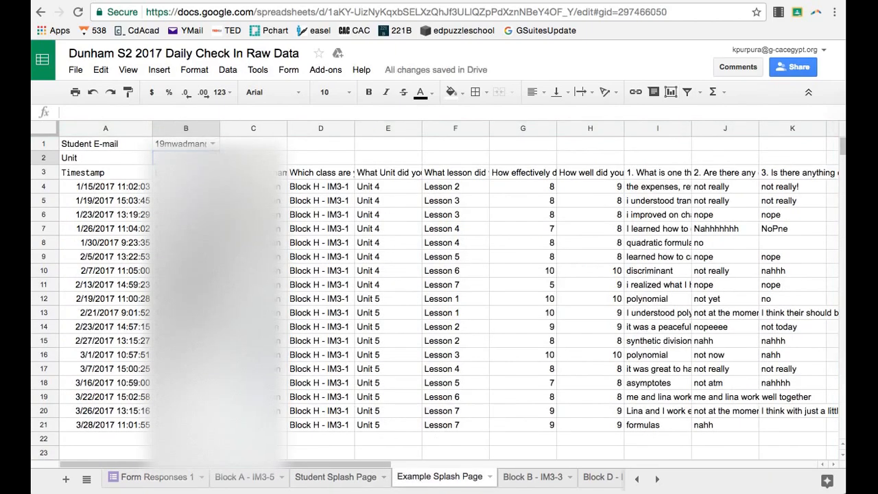
{"action": "left_click", "coordinate": [213, 158]}
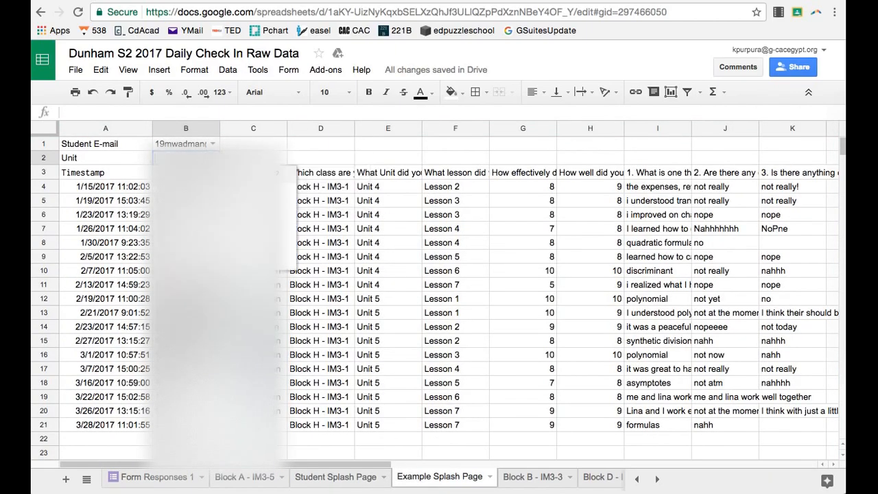
{"action": "left_click", "coordinate": [189, 176]}
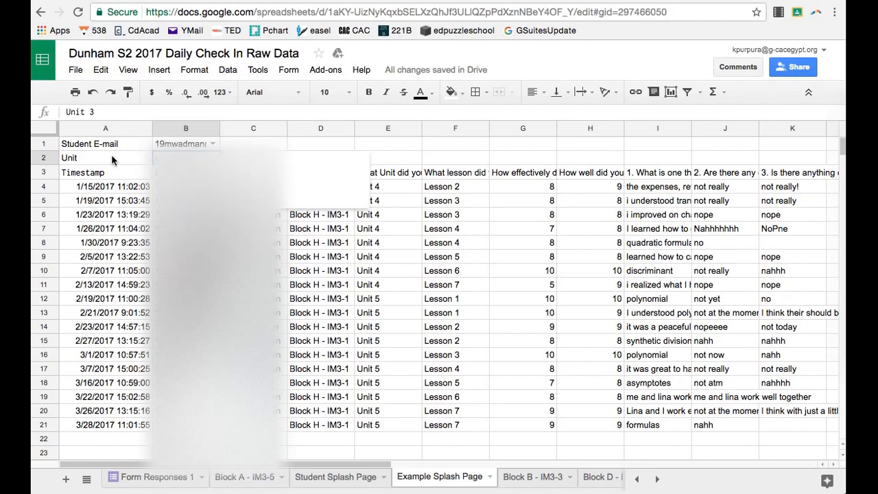
Step: Extend the where clause of the QUERY formula in A3 with and E='"&B2&"' so it also filters by the chosen unit
{"action": "left_click", "coordinate": [106, 175]}
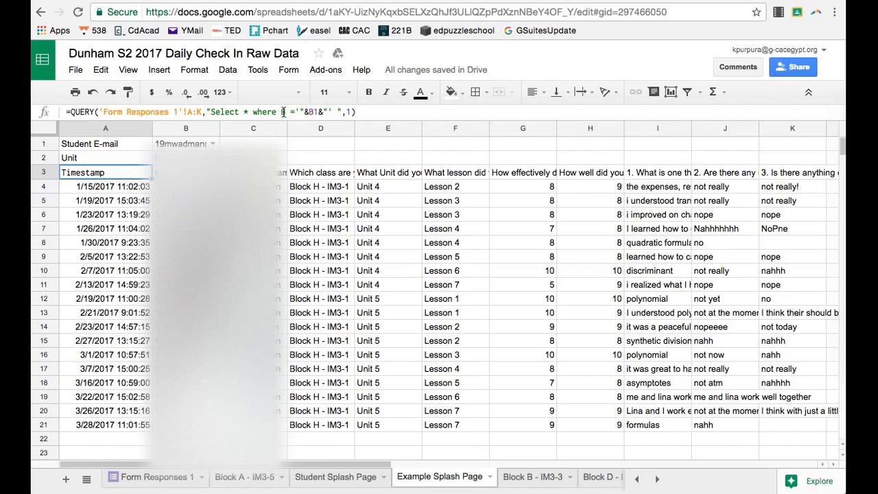
{"action": "left_click", "coordinate": [335, 112]}
{"action": "type", "text": "and "}
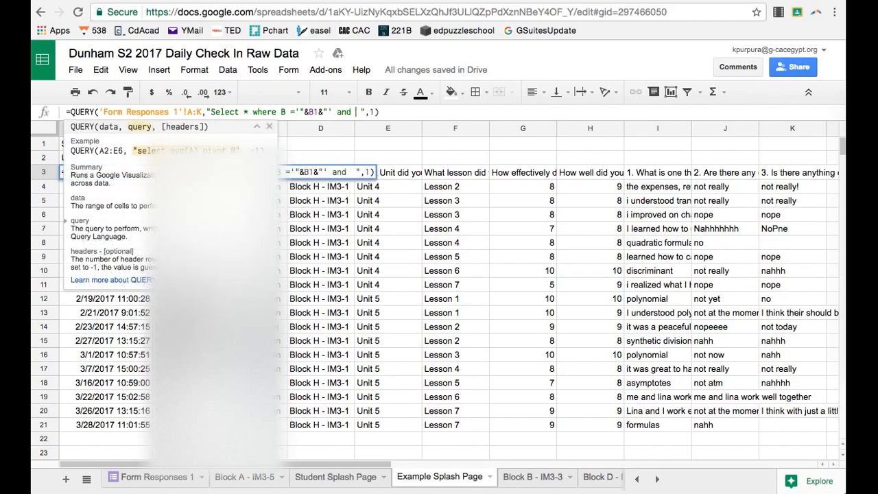
{"action": "type", "text": "E="}
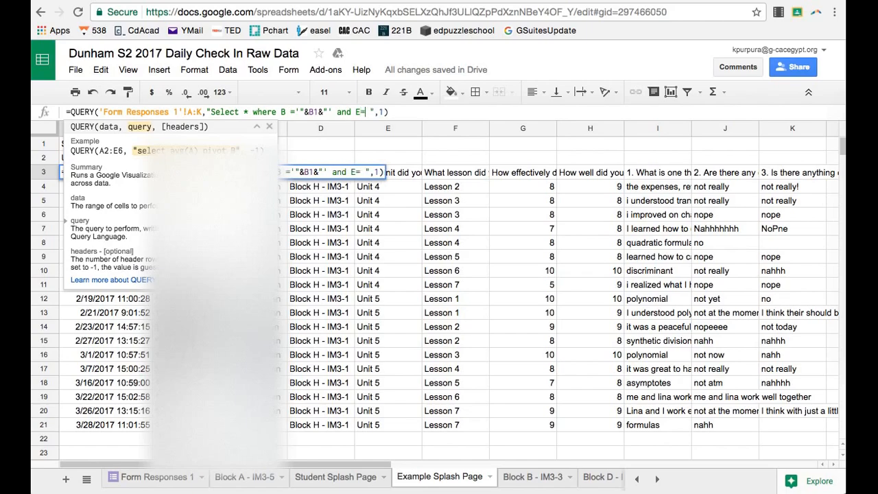
{"action": "type", "text": "'\"&"}
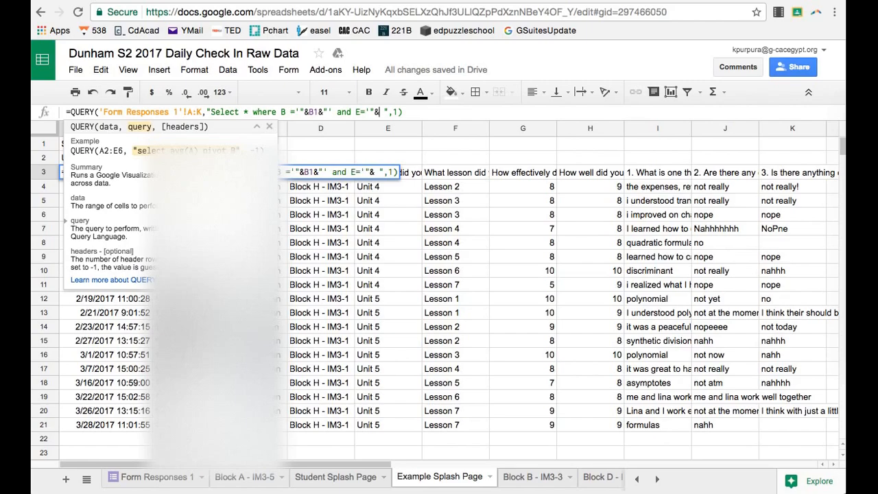
{"action": "type", "text": "B2"}
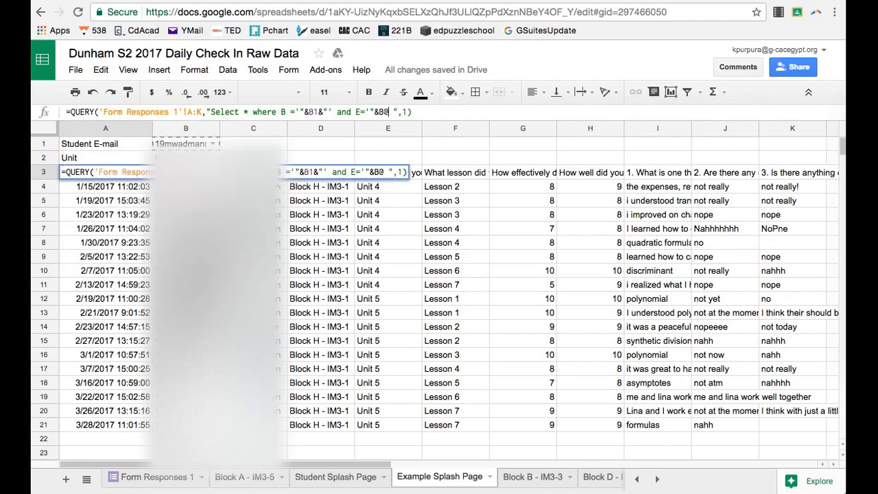
{"action": "type", "text": "&"}
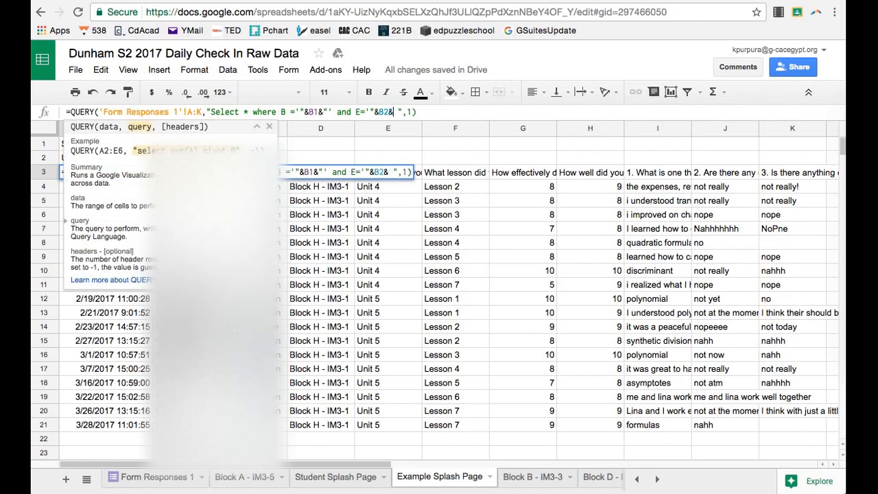
{"action": "type", "text": "\"'"}
{"action": "key", "text": "Return"}
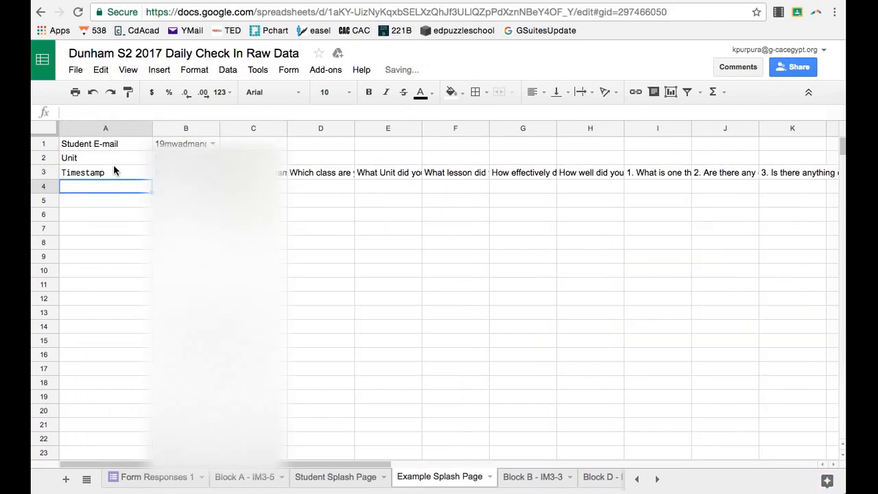
Step: Test the unit filter by choosing Unit 4 and finally Unit 5 from B2's dropdown
{"action": "left_click", "coordinate": [212, 158]}
{"action": "left_click", "coordinate": [199, 206]}
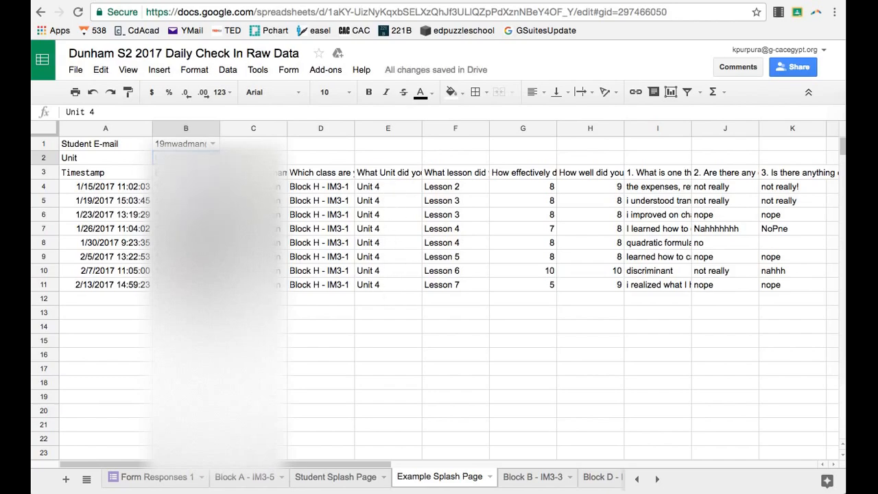
{"action": "left_click", "coordinate": [213, 158]}
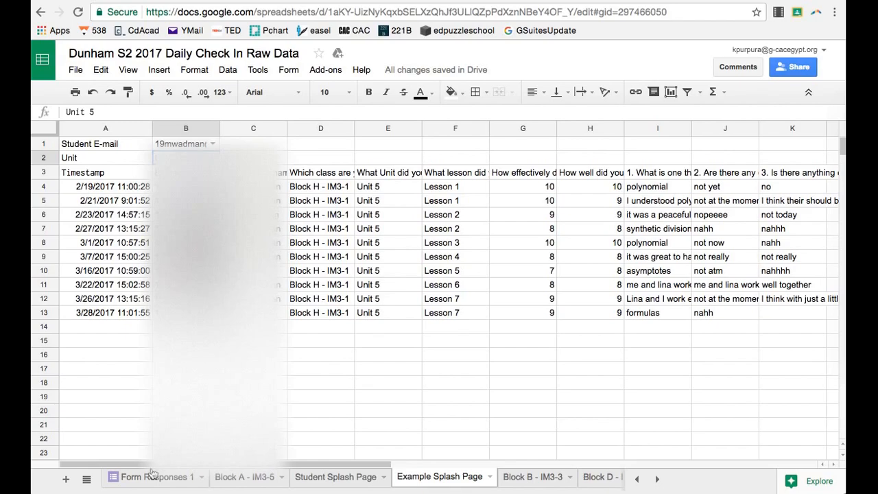
Step: Revisit the Form Responses 1 and Block A - IM3-5 sheets, and choose another student's e-mail from B1's dropdown on Student Splash Page
{"action": "left_click", "coordinate": [121, 478]}
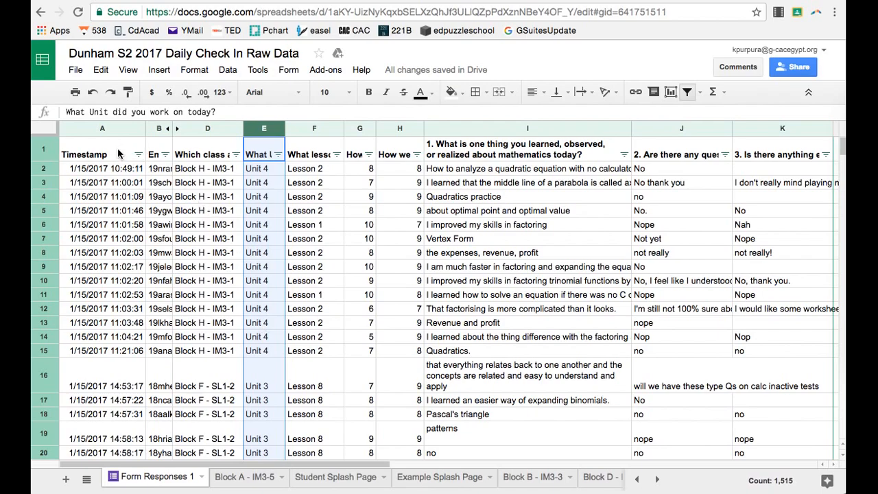
{"action": "left_click", "coordinate": [228, 483]}
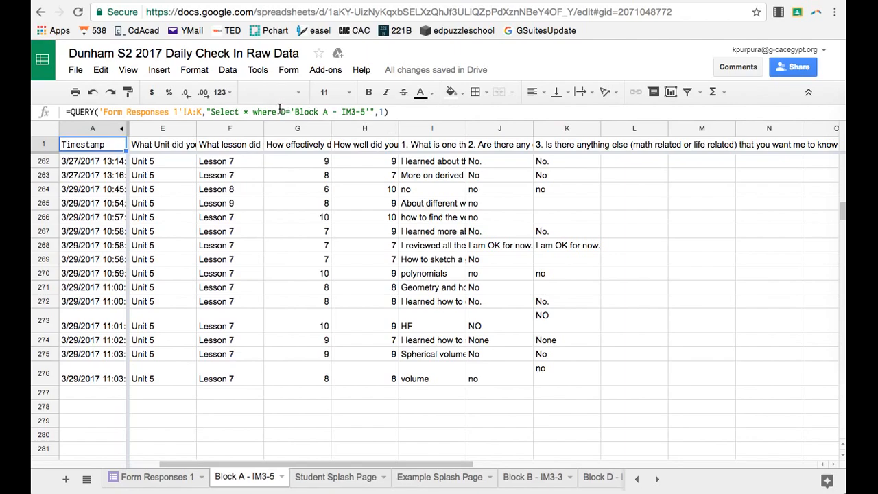
{"action": "left_click", "coordinate": [332, 476]}
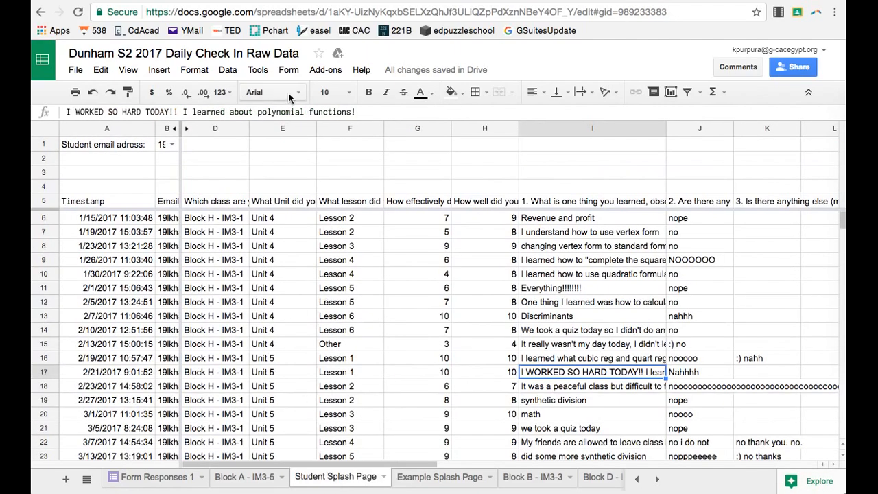
{"action": "left_click", "coordinate": [172, 145]}
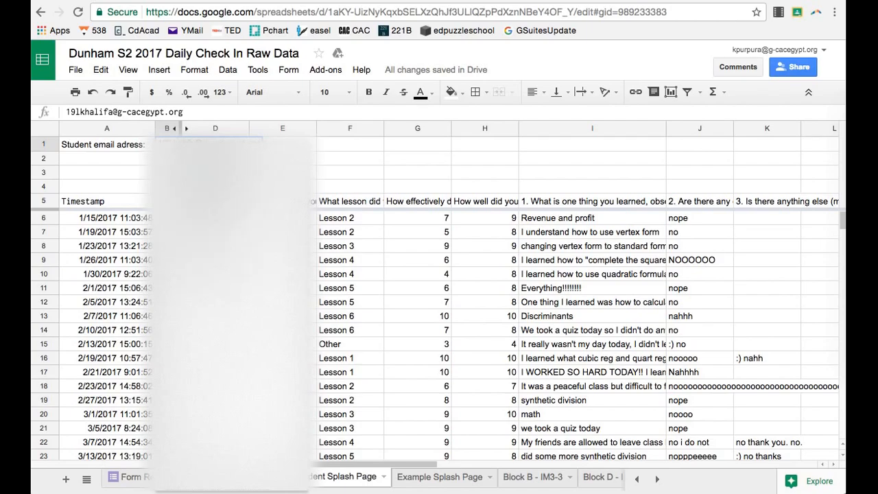
{"action": "left_click", "coordinate": [184, 236]}
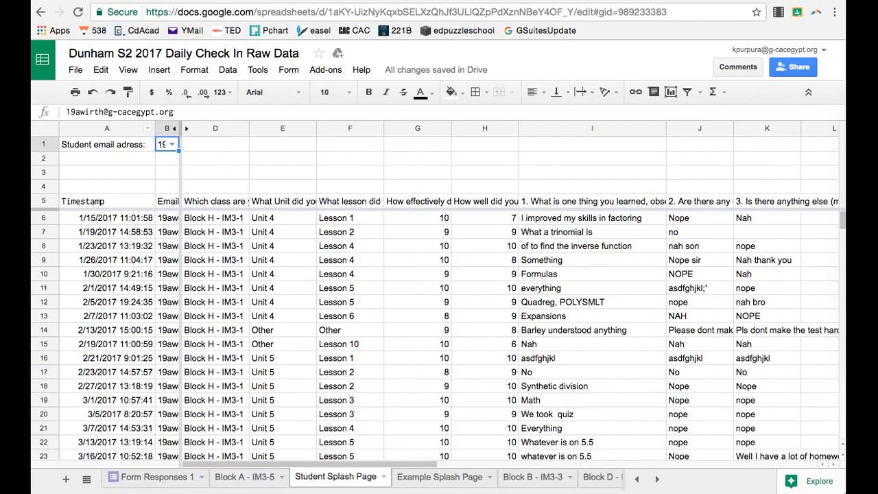
Step: Switch to the YouTube video THE ALMIGHTY LOAF, play it from 0:35, and pause it at about 0:46
{"action": "left_click", "coordinate": [439, 0]}
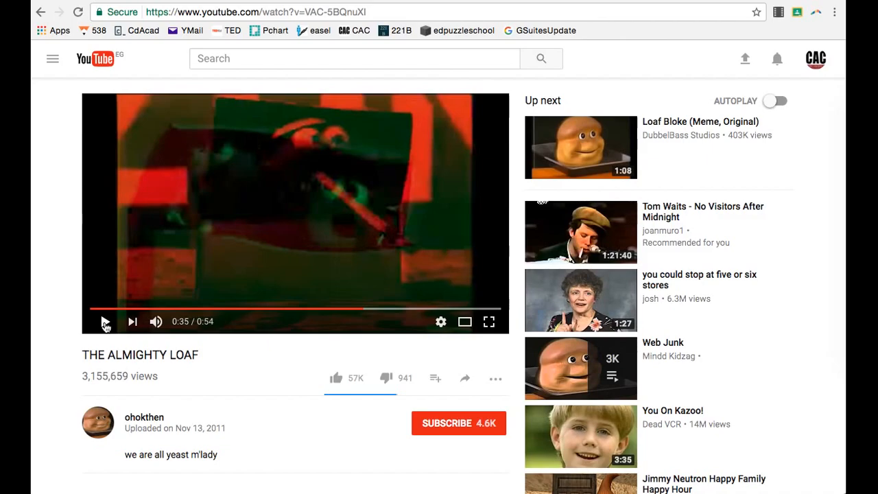
{"action": "left_click", "coordinate": [104, 322]}
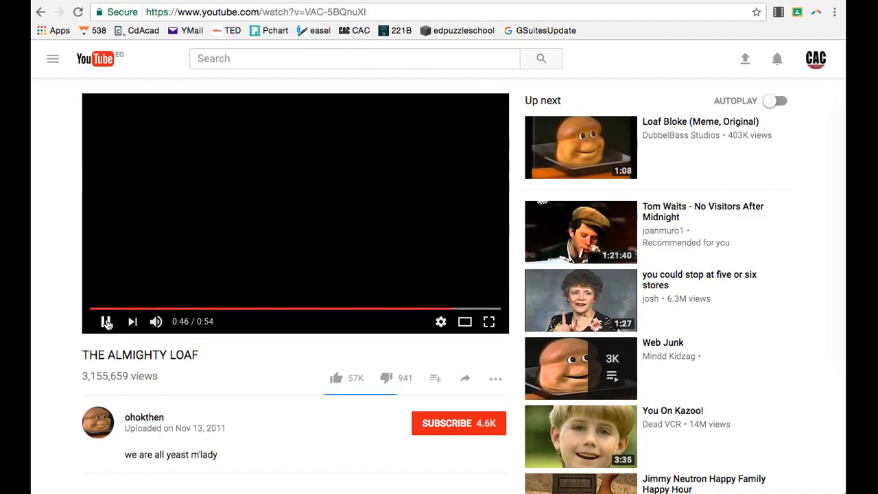
{"action": "left_click", "coordinate": [106, 322]}
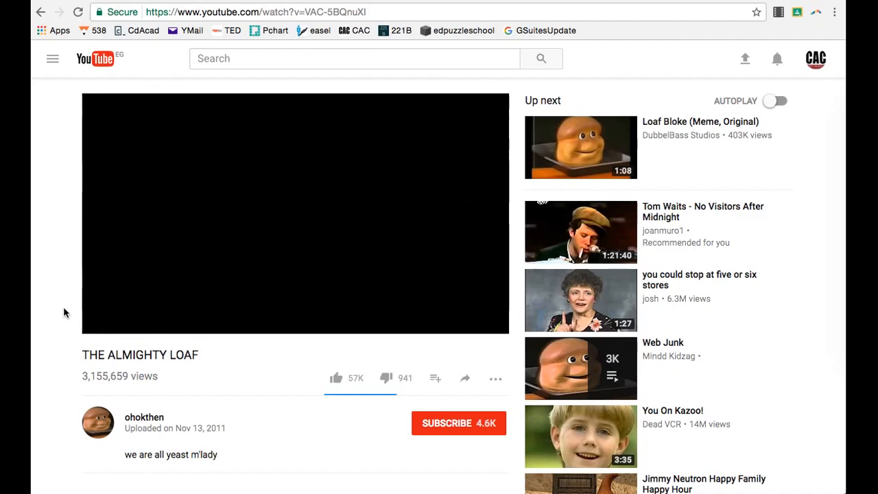